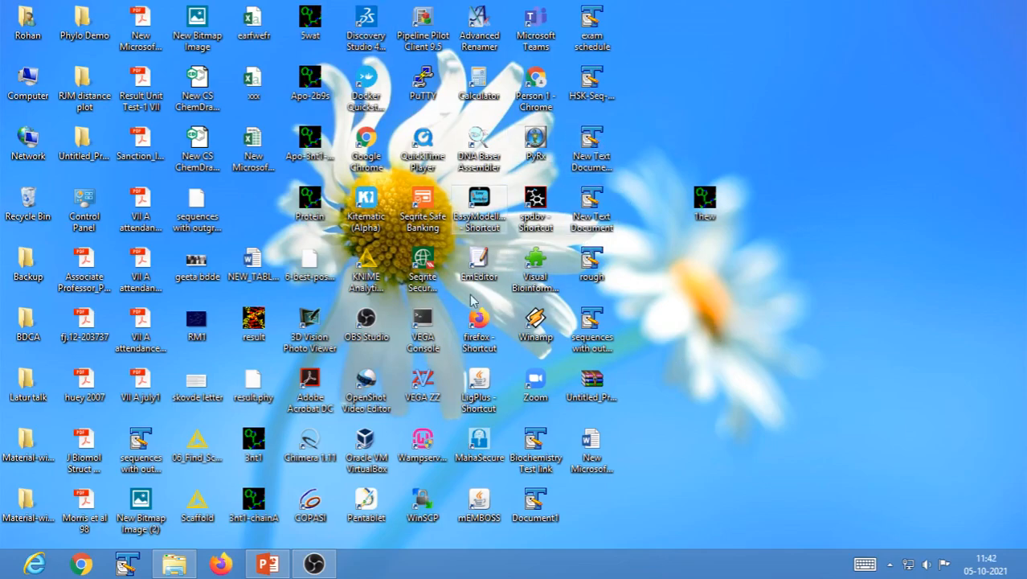
# - Launch Swiss-PdbViewer from the spdbv desktop shortcut and dismiss its About window
pyautogui.rightClick(535, 206)
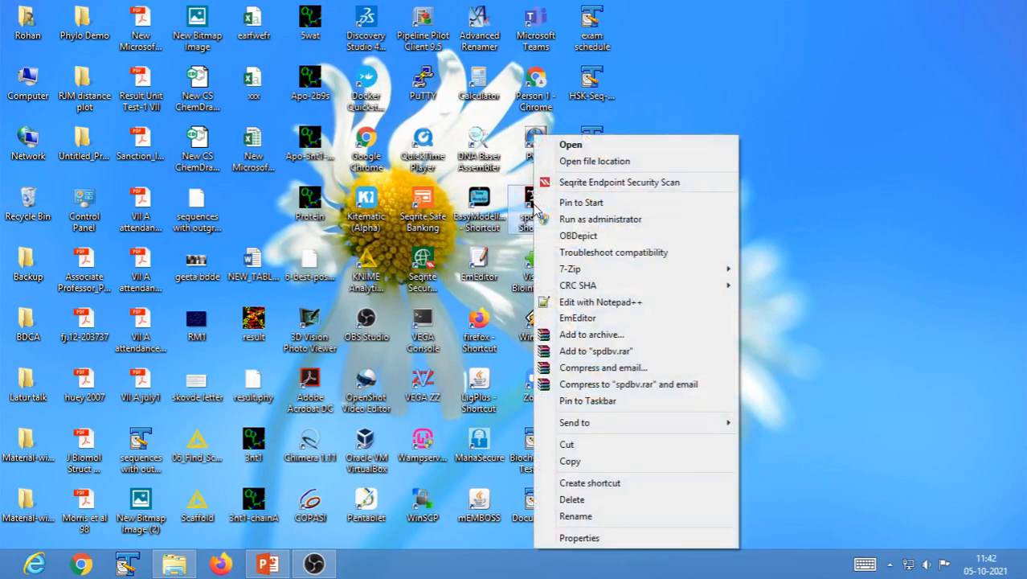
pyautogui.click(862, 143)
pyautogui.rightClick(540, 203)
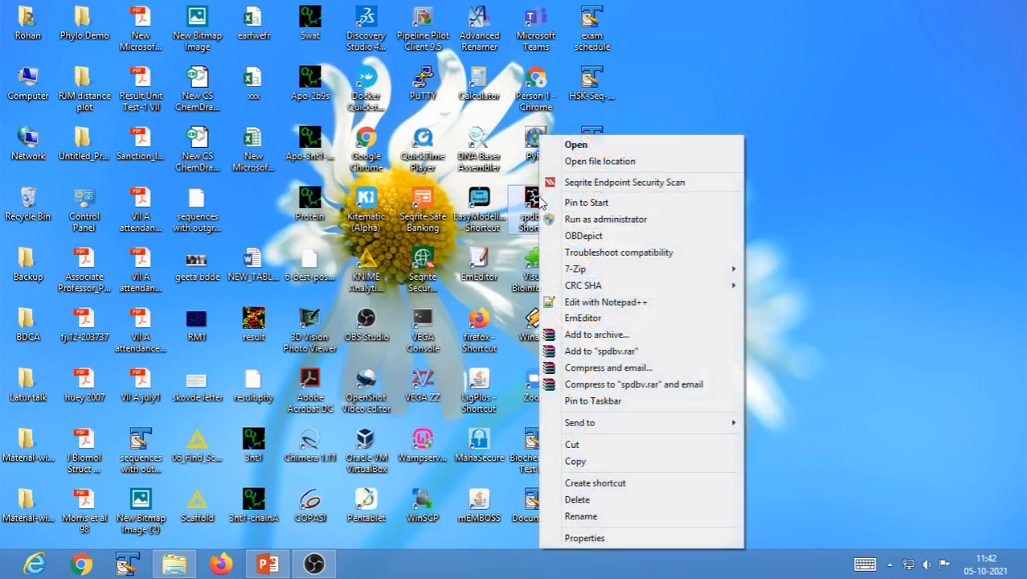
pyautogui.click(579, 146)
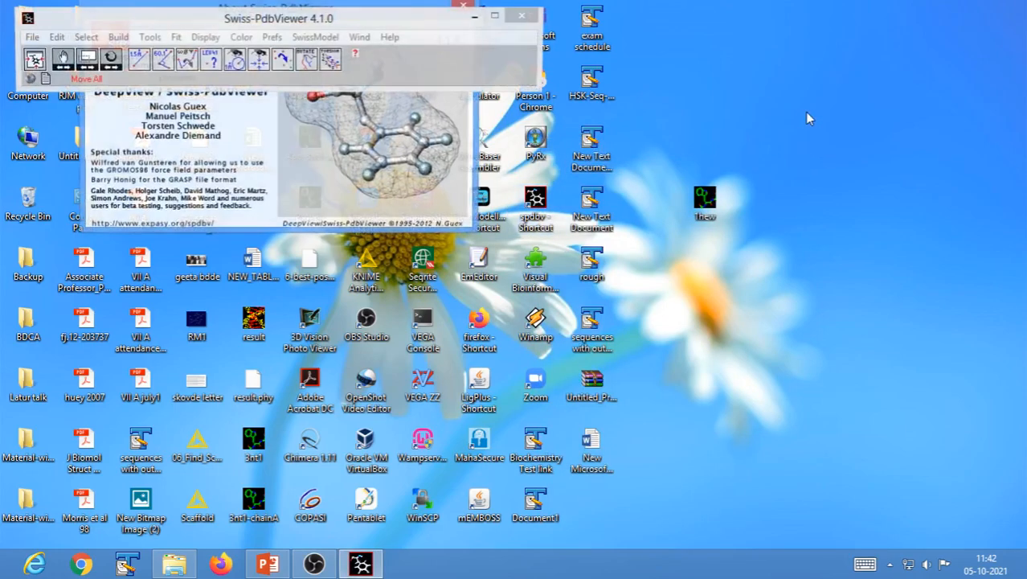
pyautogui.click(465, 7)
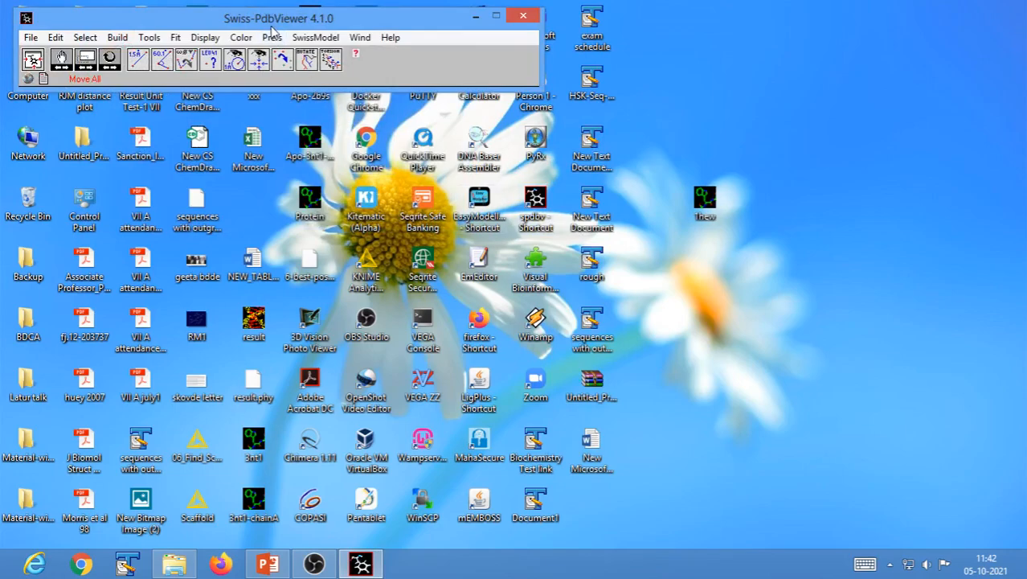
pyautogui.moveTo(274, 21); pyautogui.dragTo(394, 211)
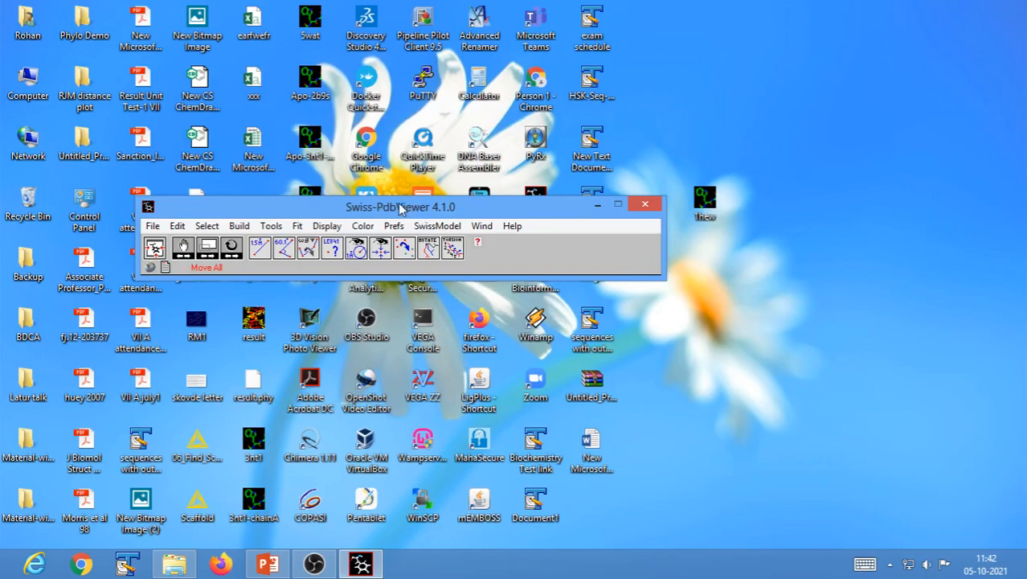
pyautogui.moveTo(400, 208); pyautogui.dragTo(373, 168)
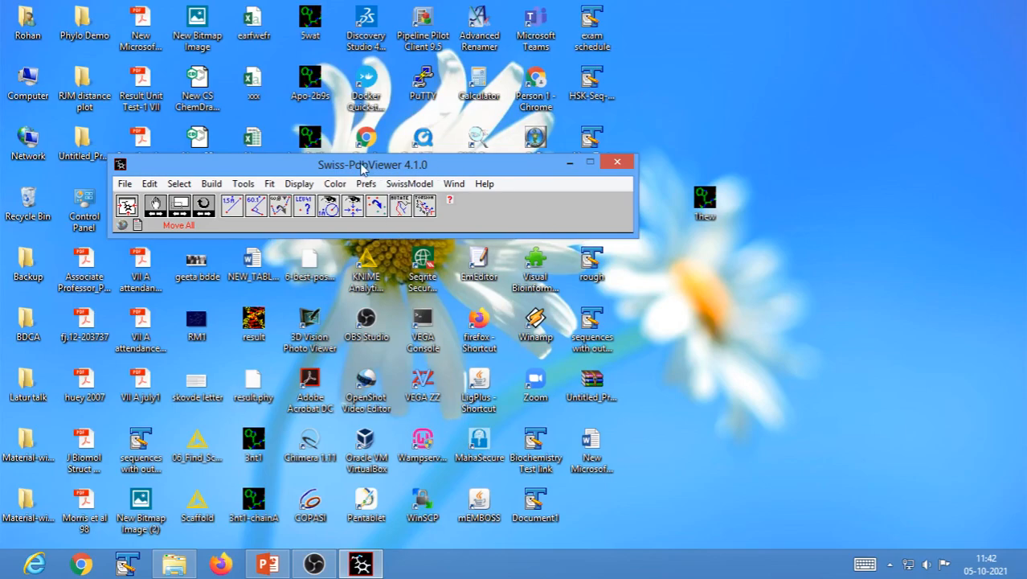
pyautogui.moveTo(368, 172); pyautogui.dragTo(524, 344)
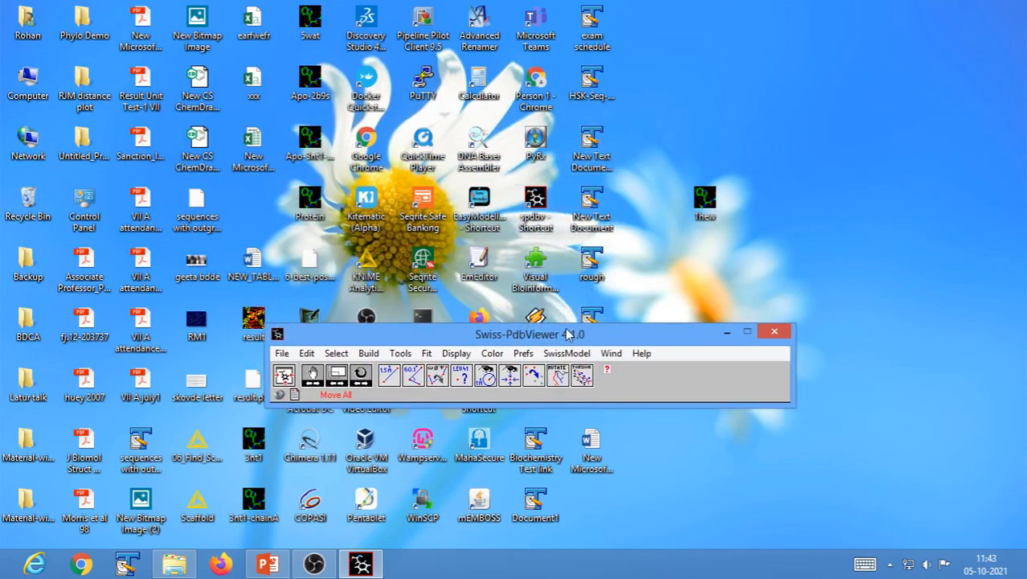
pyautogui.moveTo(567, 339); pyautogui.dragTo(544, 298)
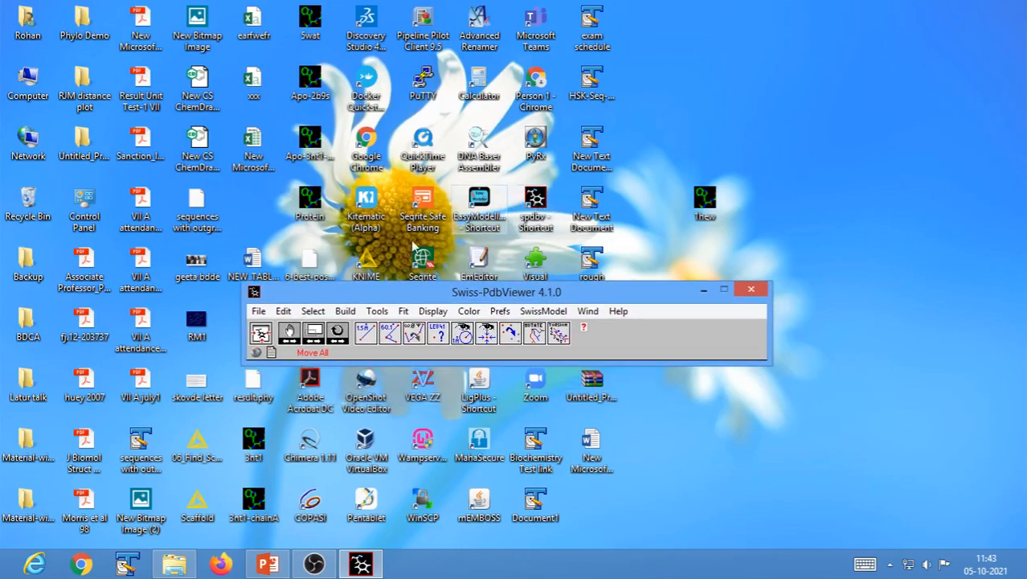
pyautogui.moveTo(497, 297); pyautogui.dragTo(472, 233)
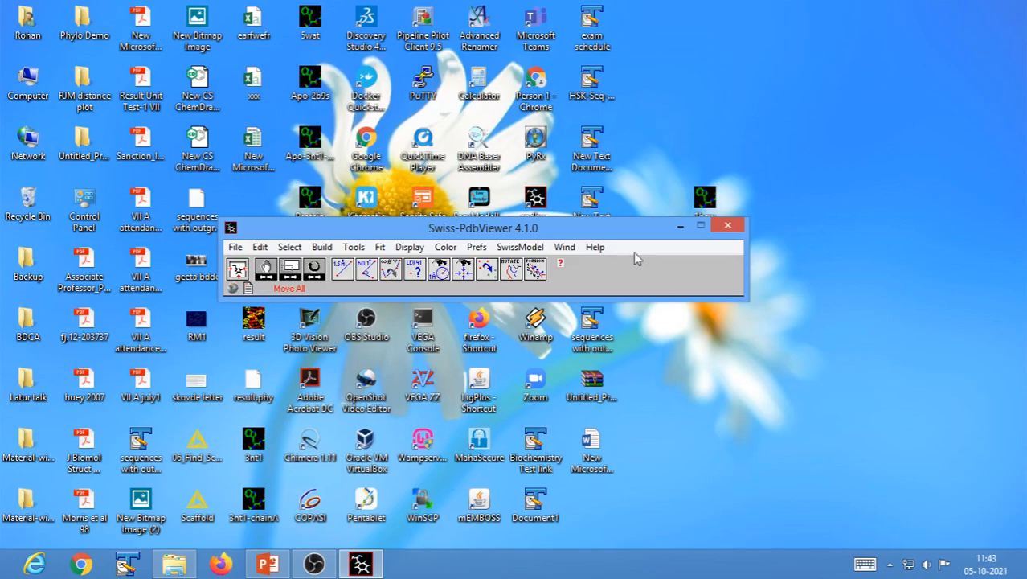
# - Load the 1hew structure file from the desktop into the viewer, close the load log, and reposition the main window to show the whole molecule
pyautogui.moveTo(623, 234); pyautogui.dragTo(641, 302)
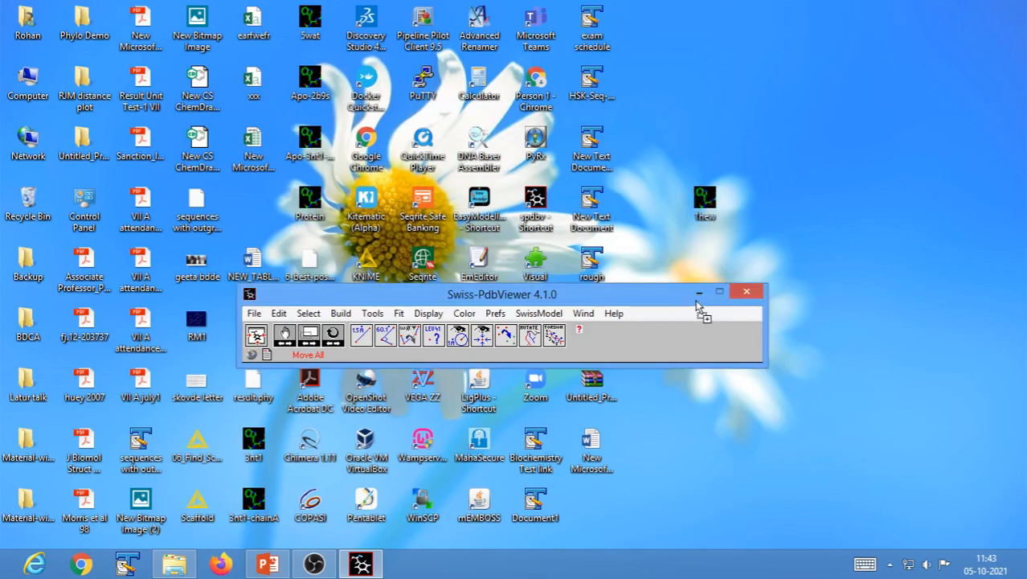
pyautogui.moveTo(685, 343); pyautogui.dragTo(687, 345)
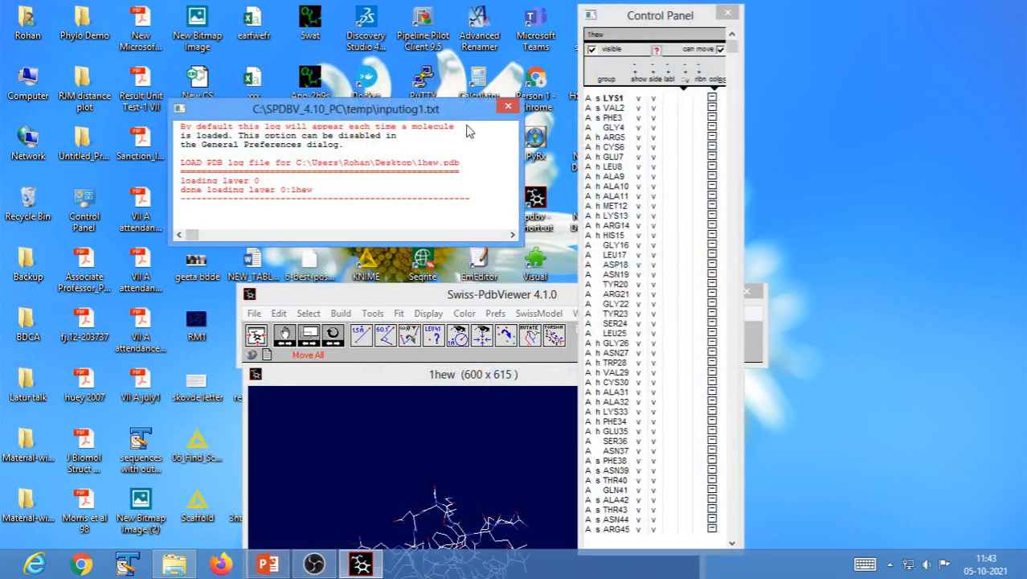
pyautogui.click(508, 106)
pyautogui.moveTo(502, 299); pyautogui.dragTo(328, 26)
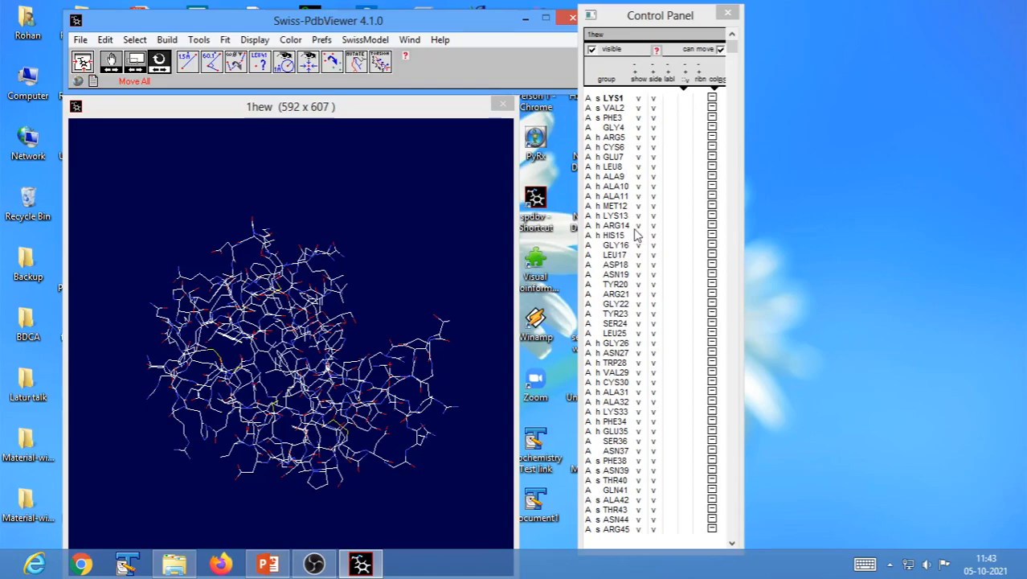
pyautogui.moveTo(647, 24); pyautogui.dragTo(691, 24)
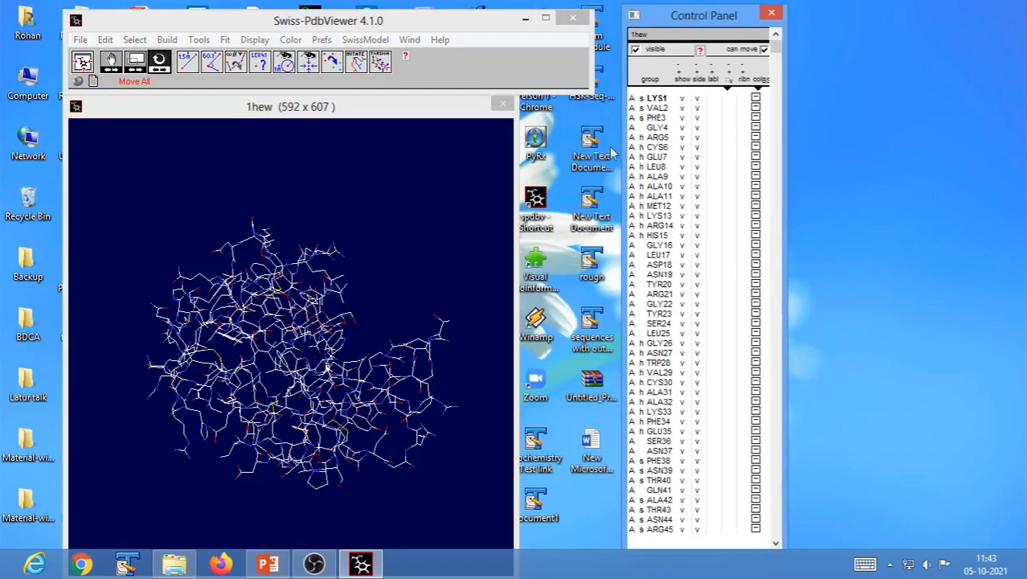
pyautogui.moveTo(704, 22); pyautogui.dragTo(970, 179)
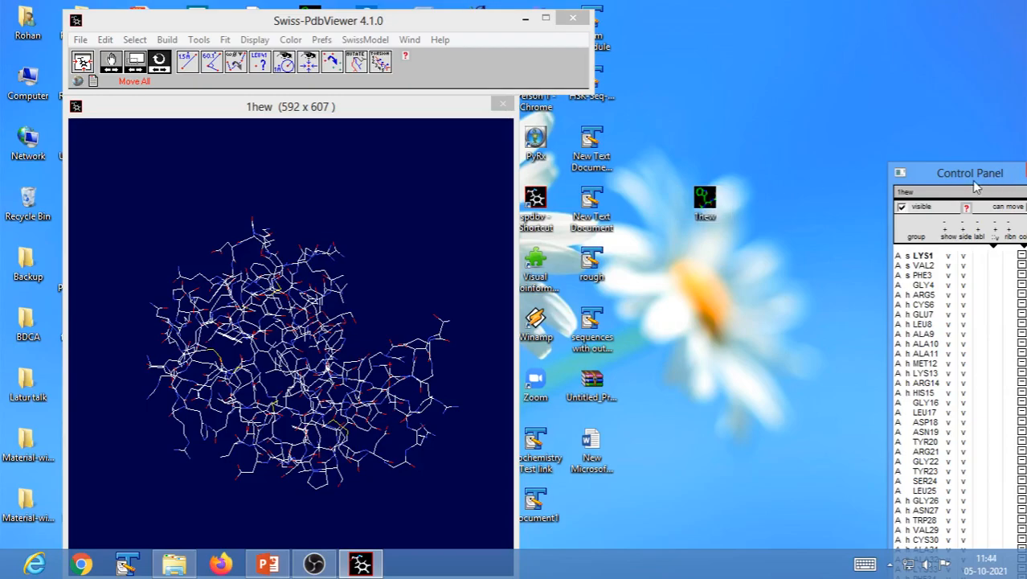
pyautogui.moveTo(972, 177); pyautogui.dragTo(839, 79)
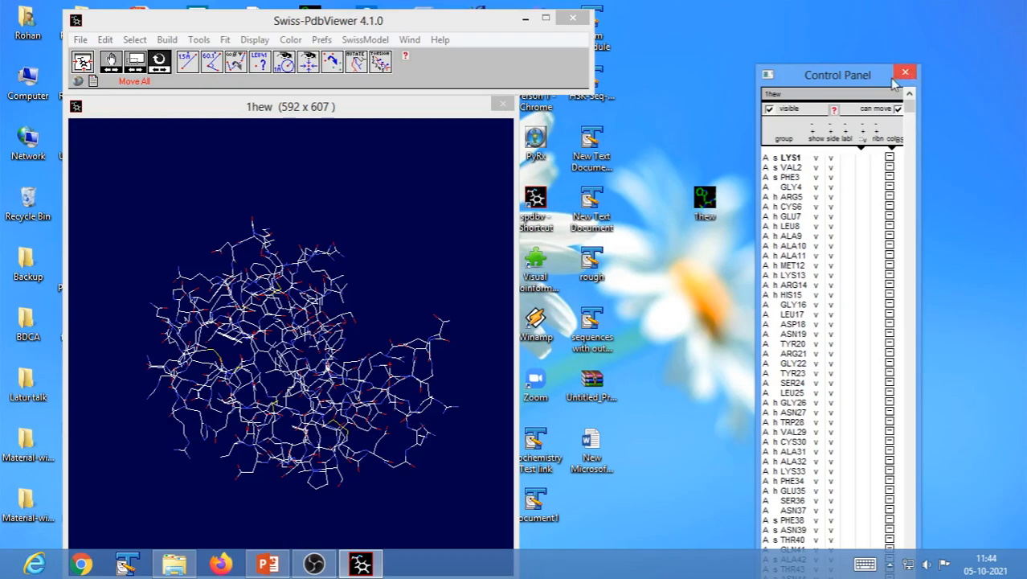
pyautogui.moveTo(839, 81); pyautogui.dragTo(671, 99)
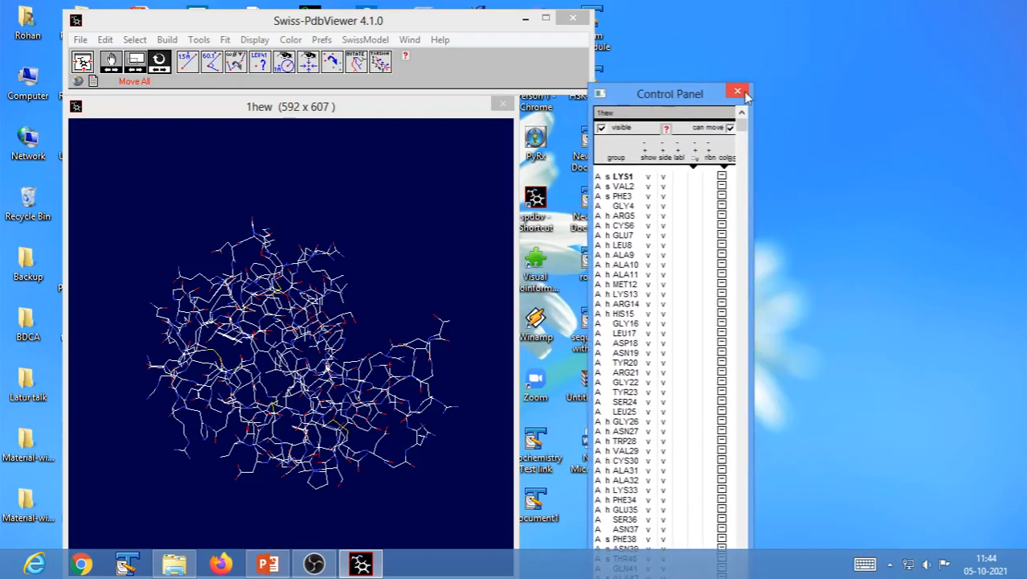
# - Close the Control Panel, reopen it, and place it beside the 1hew structure view
pyautogui.click(737, 92)
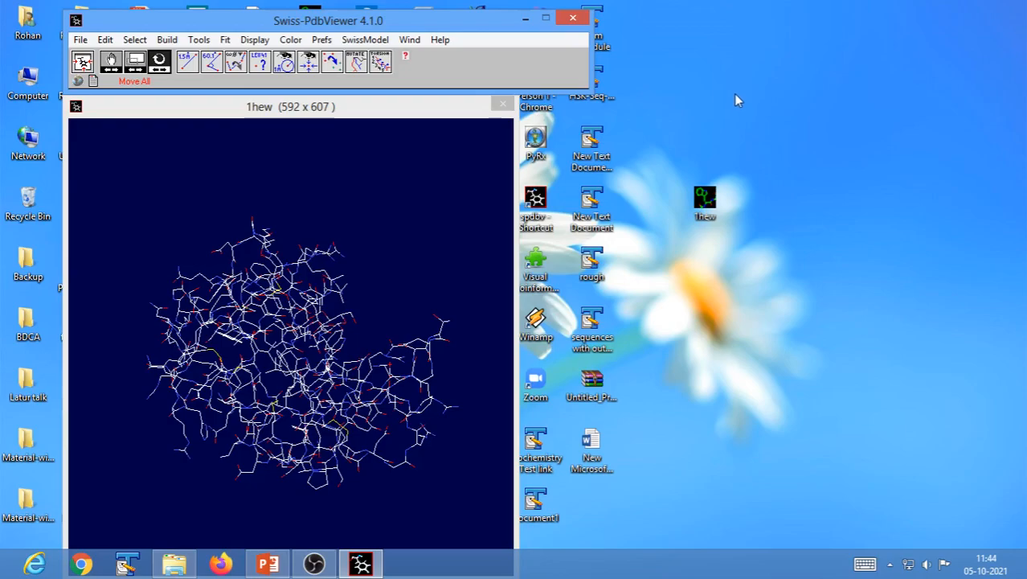
pyautogui.click(410, 42)
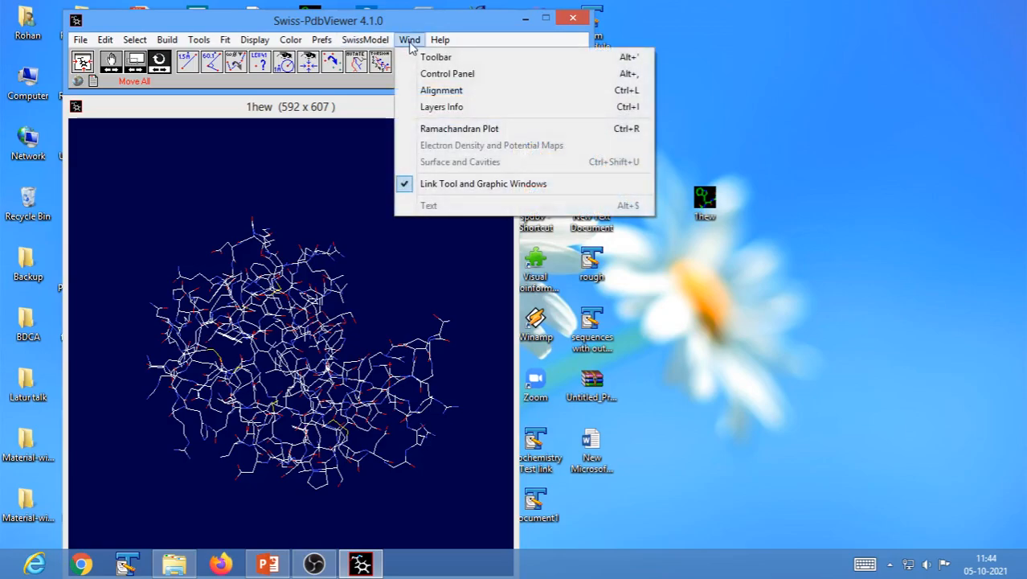
pyautogui.click(434, 73)
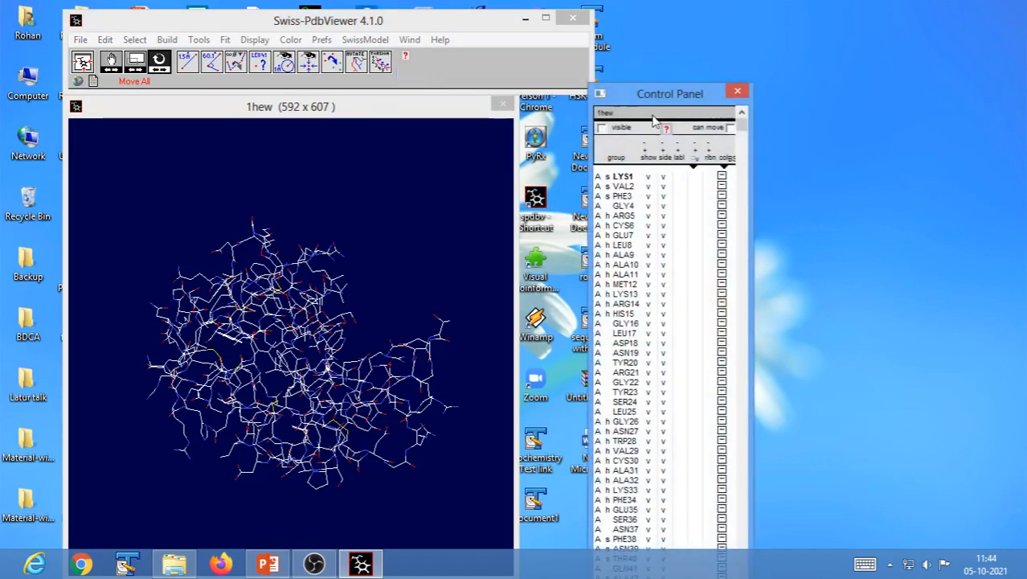
pyautogui.moveTo(659, 94); pyautogui.dragTo(706, 29)
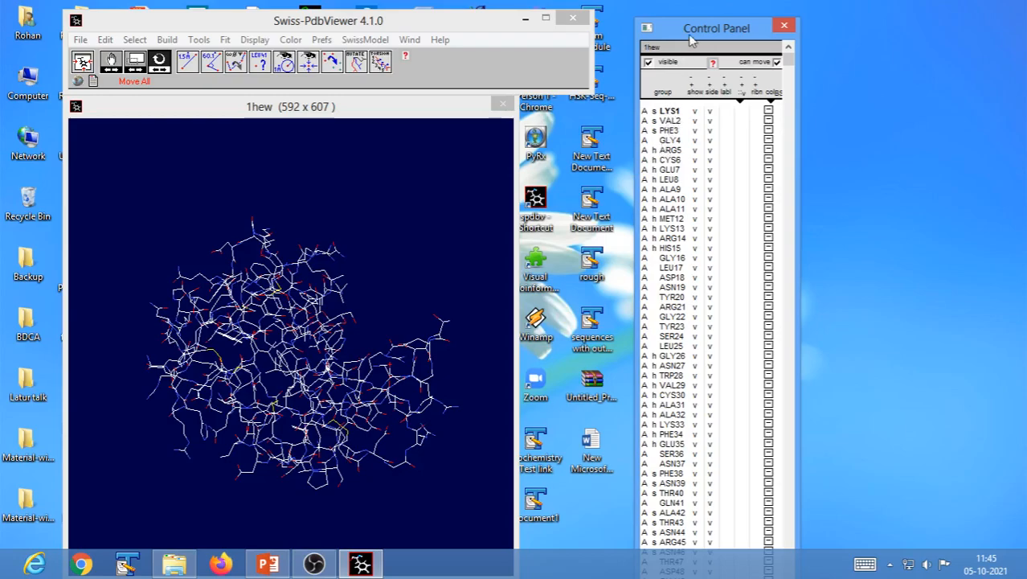
pyautogui.moveTo(689, 37); pyautogui.dragTo(655, 25)
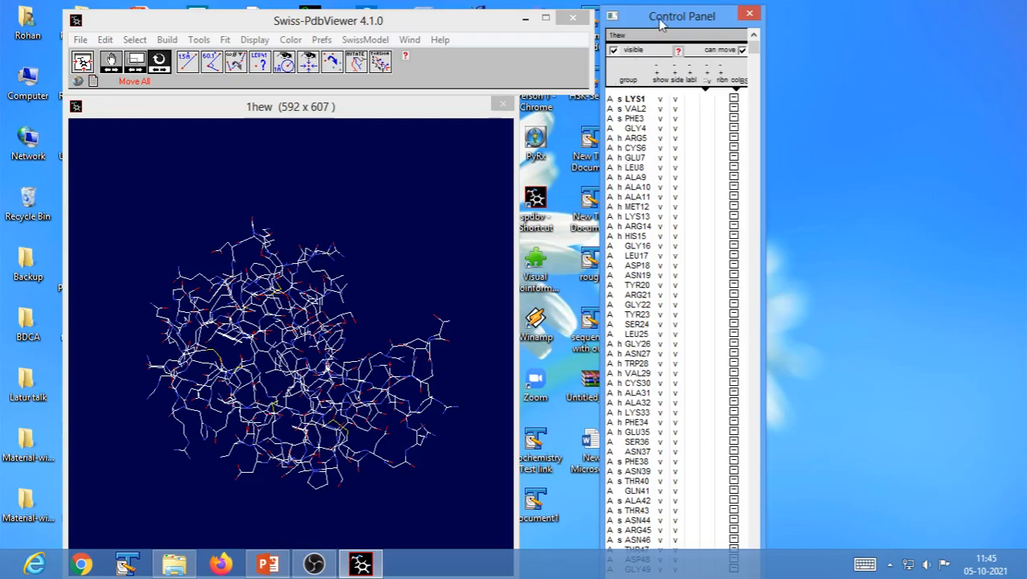
pyautogui.moveTo(664, 20); pyautogui.dragTo(650, 17)
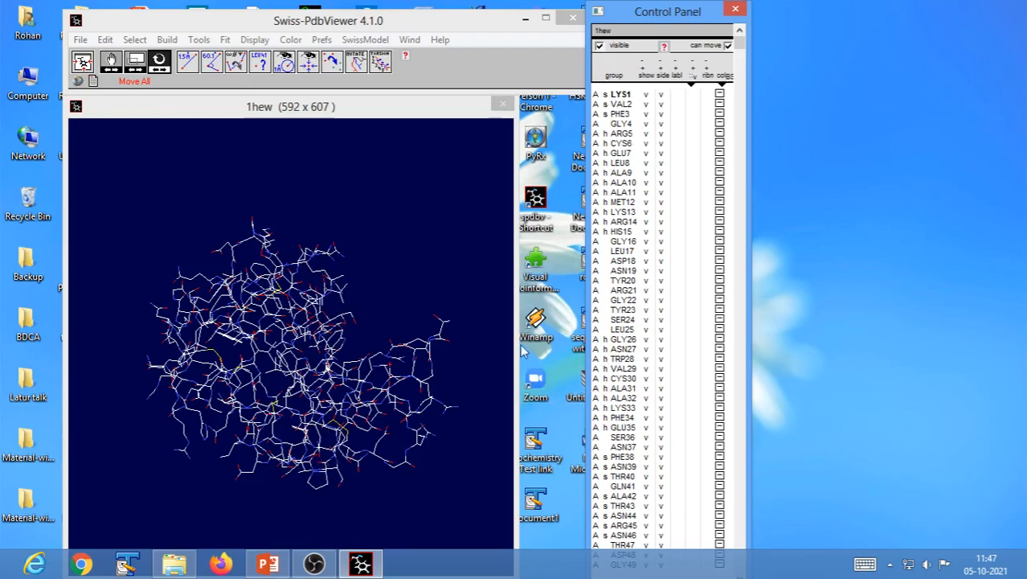
# - Shorten the Control Panel window and review its group list down to the last entry and back to LYS1
pyautogui.moveTo(740, 50); pyautogui.dragTo(721, 550)
pyautogui.moveTo(665, 17)
pyautogui.mouseDown()
pyautogui.moveTo(665, 141)
pyautogui.moveTo(669, 16)
pyautogui.mouseUp()
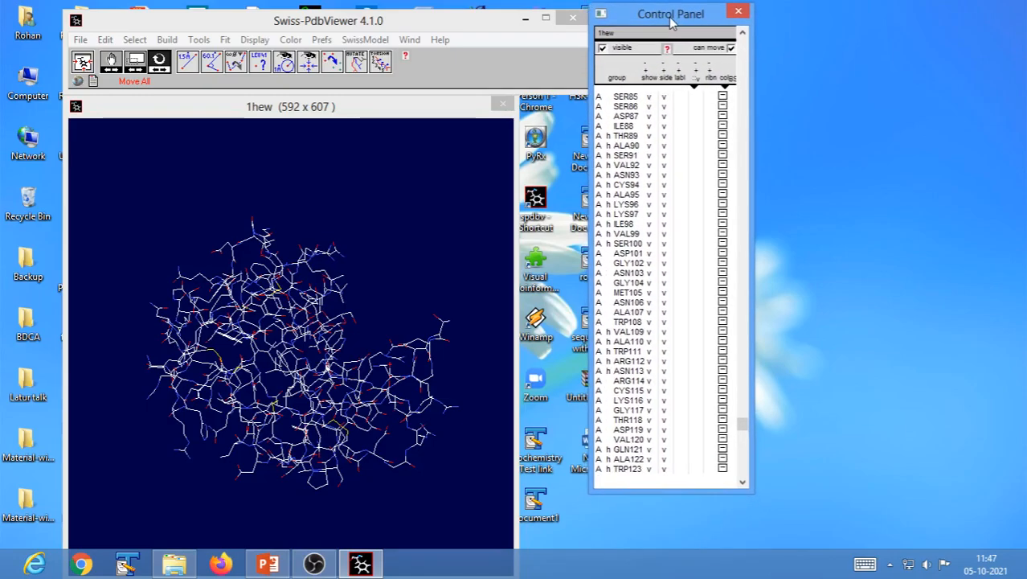
pyautogui.moveTo(742, 425); pyautogui.dragTo(744, 479)
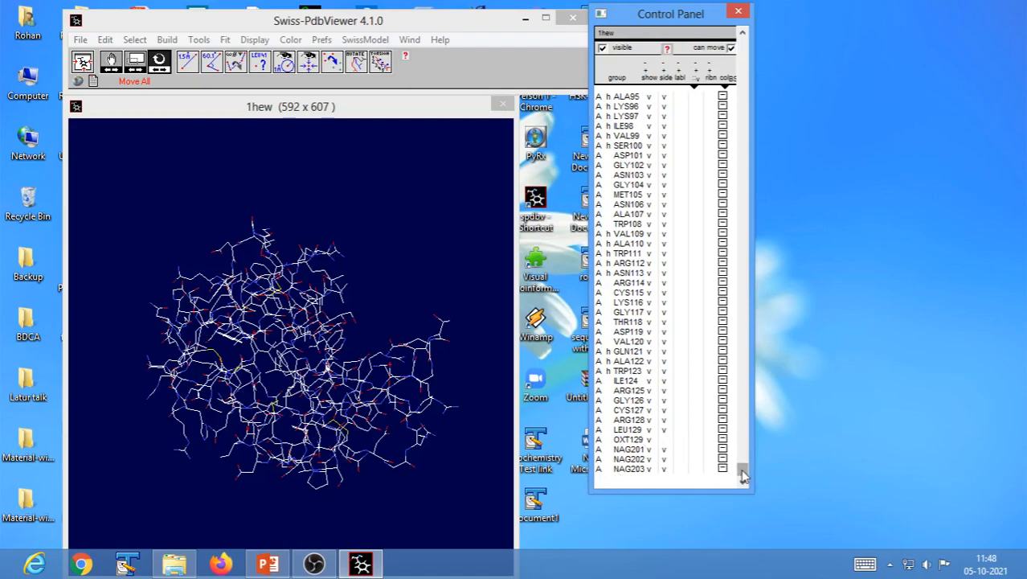
pyautogui.moveTo(742, 474); pyautogui.dragTo(763, 45)
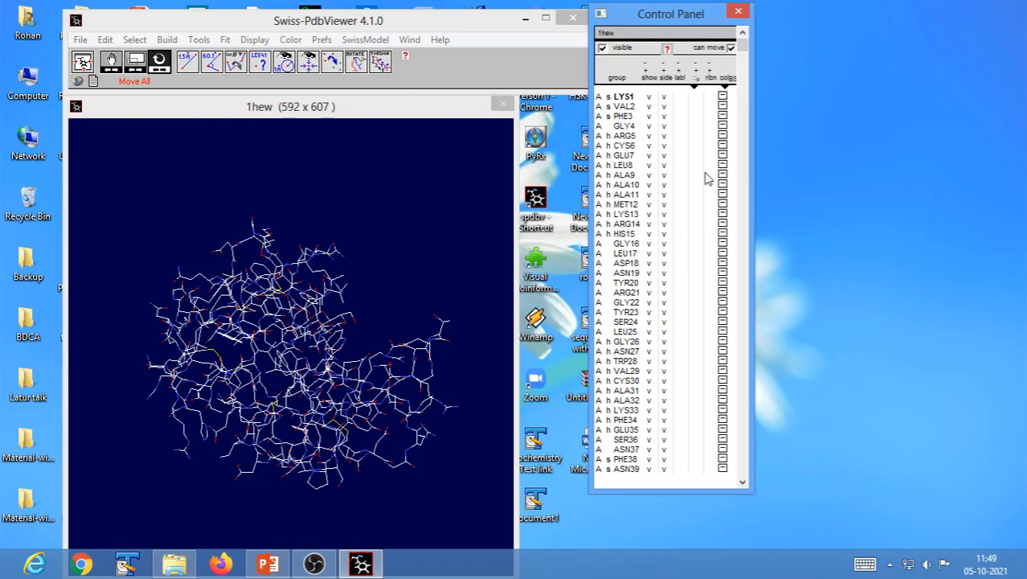
# - Try selecting the helix residues GLY4 through GLY16 in the Control Panel's group list
pyautogui.click(624, 127)
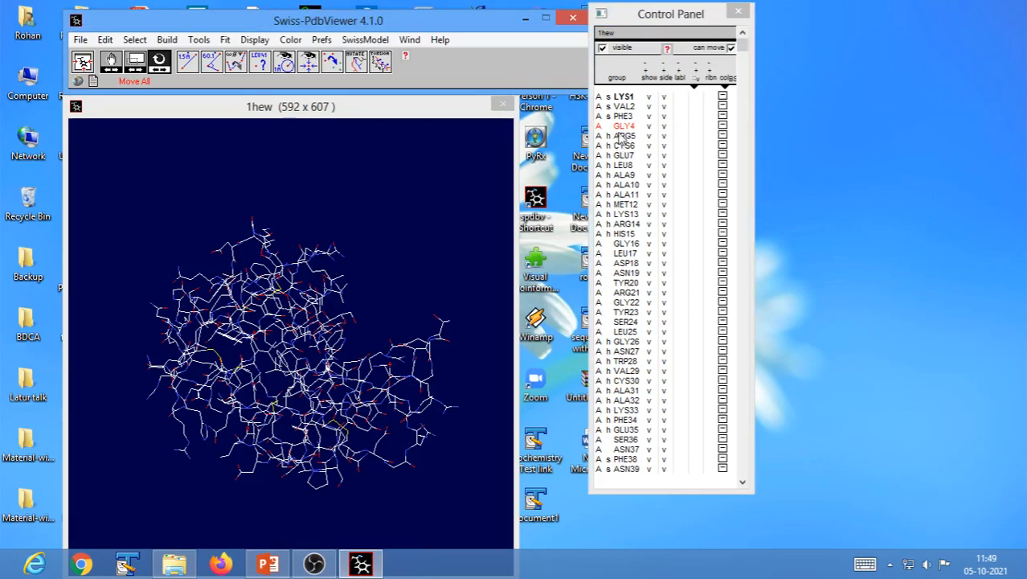
pyautogui.keyDown('ctrl'); pyautogui.click(621, 137); pyautogui.keyUp('ctrl')
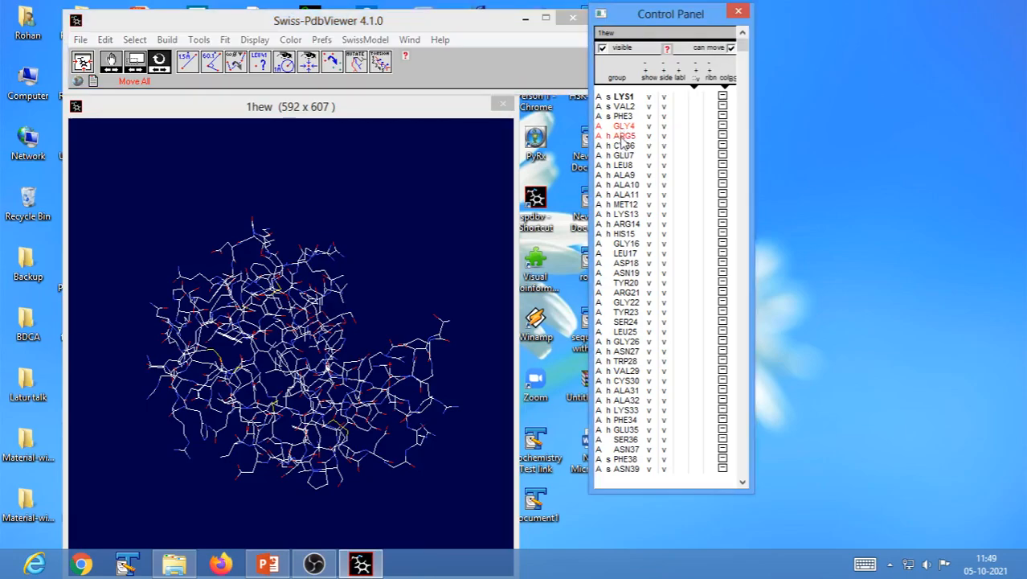
pyautogui.keyDown('ctrl'); pyautogui.moveTo(623, 142); pyautogui.dragTo(621, 252); pyautogui.keyUp('ctrl')
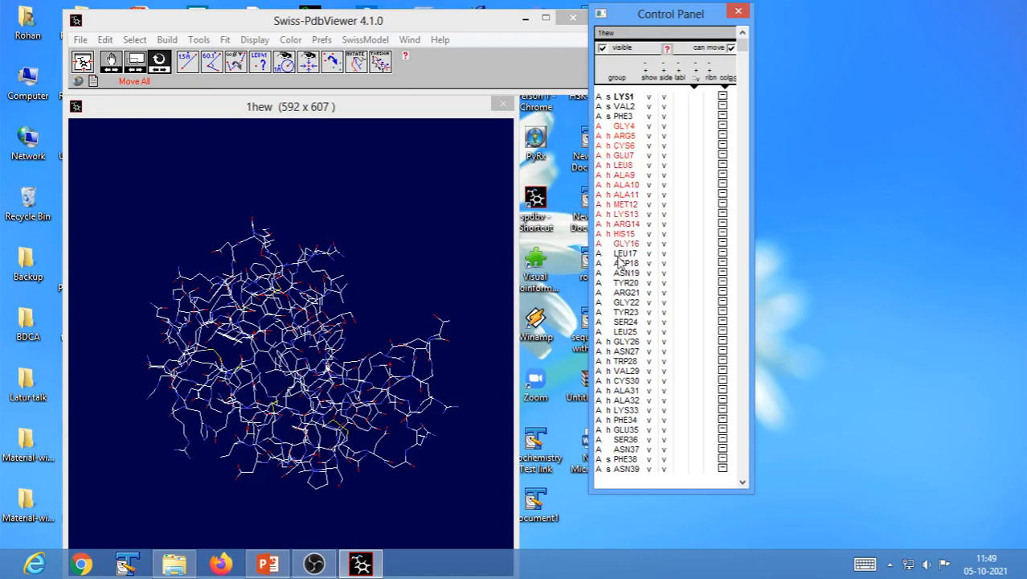
pyautogui.click(623, 116)
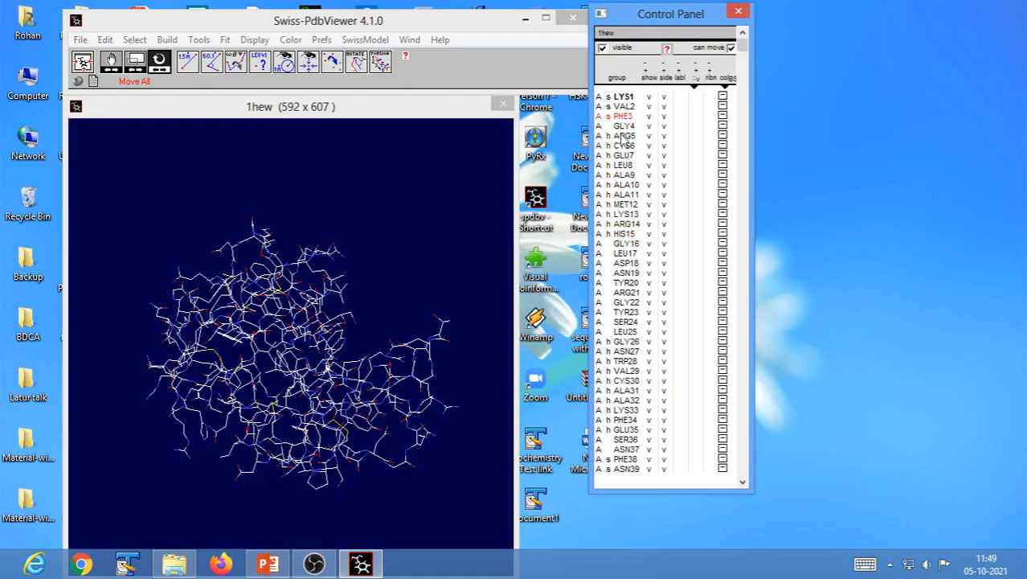
pyautogui.moveTo(623, 126); pyautogui.dragTo(626, 245)
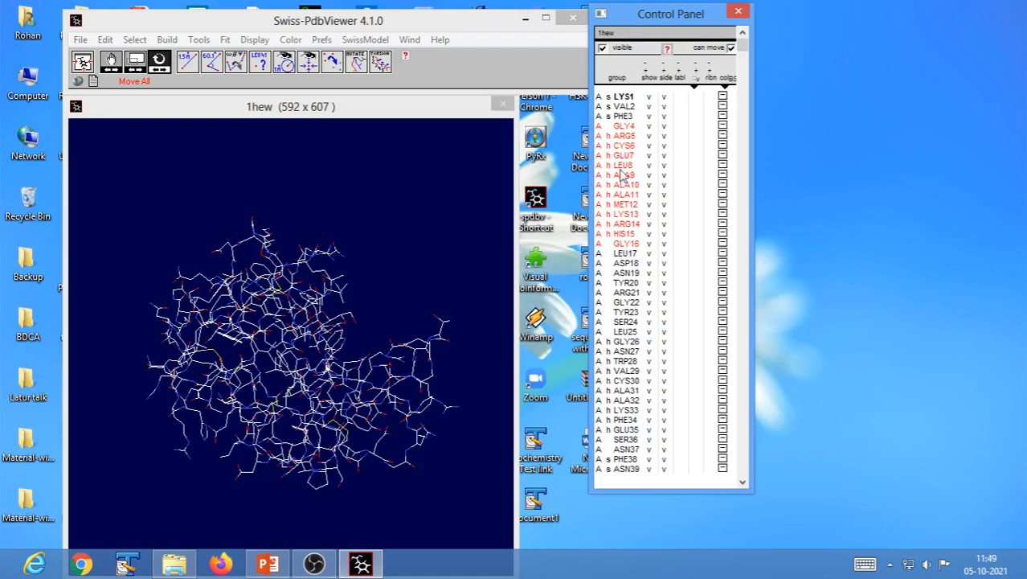
# - Reselect residues GLY4 through GLY16 and display only this segment of the 1hew structure
pyautogui.click(625, 129)
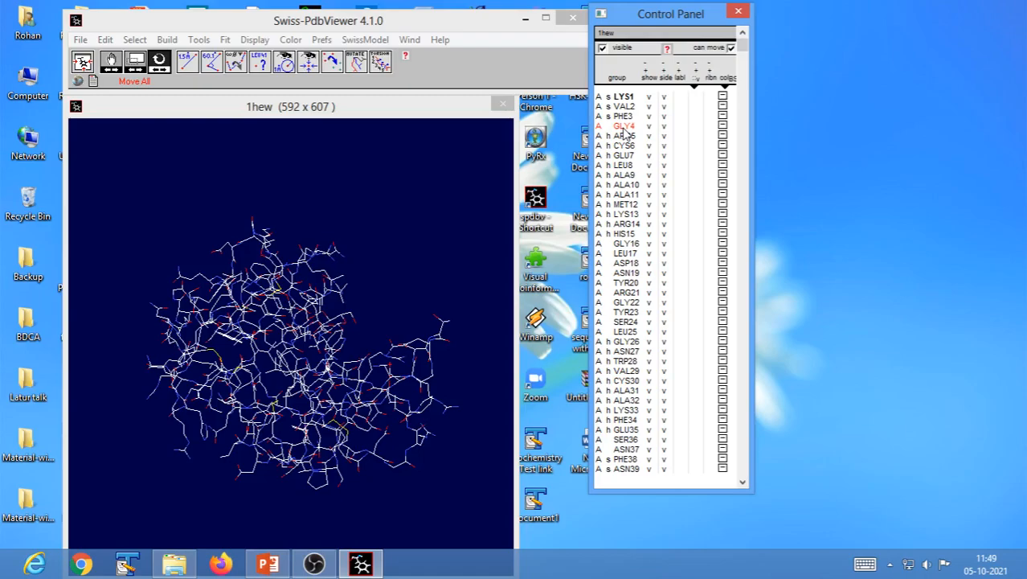
pyautogui.moveTo(623, 131); pyautogui.dragTo(628, 250)
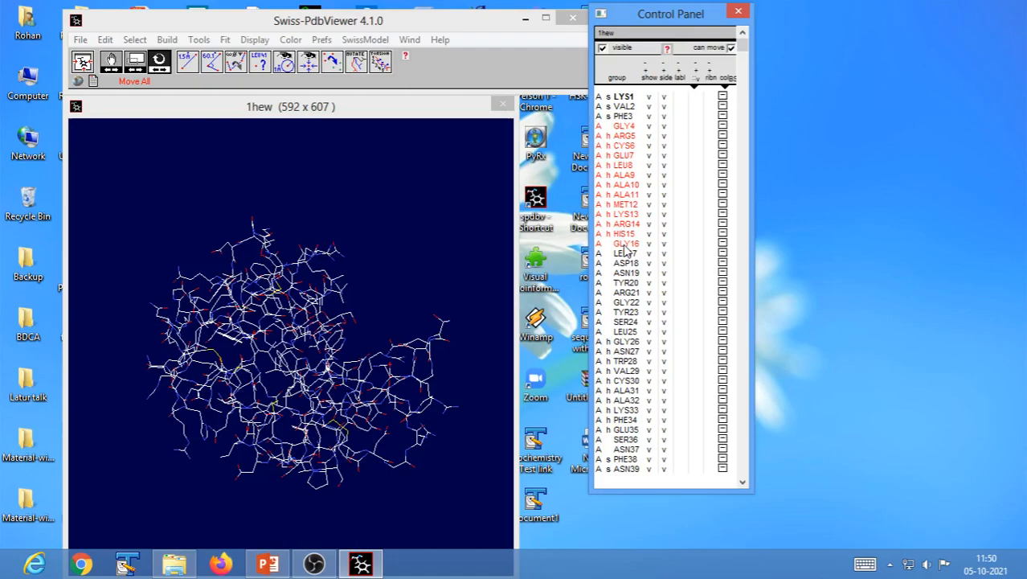
pyautogui.press('Return')
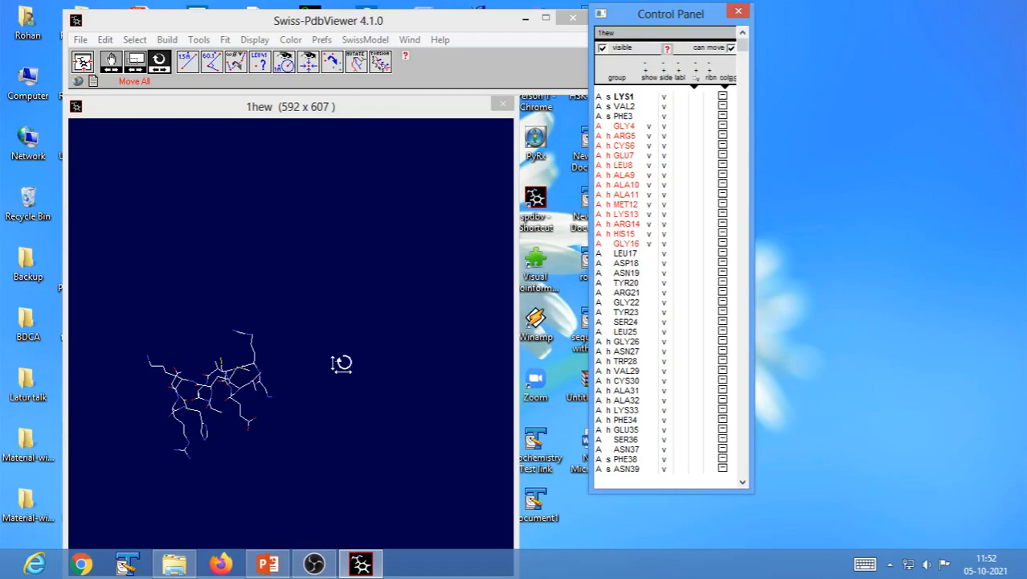
pyautogui.click(333, 355)
pyautogui.moveTo(291, 357); pyautogui.dragTo(379, 396)
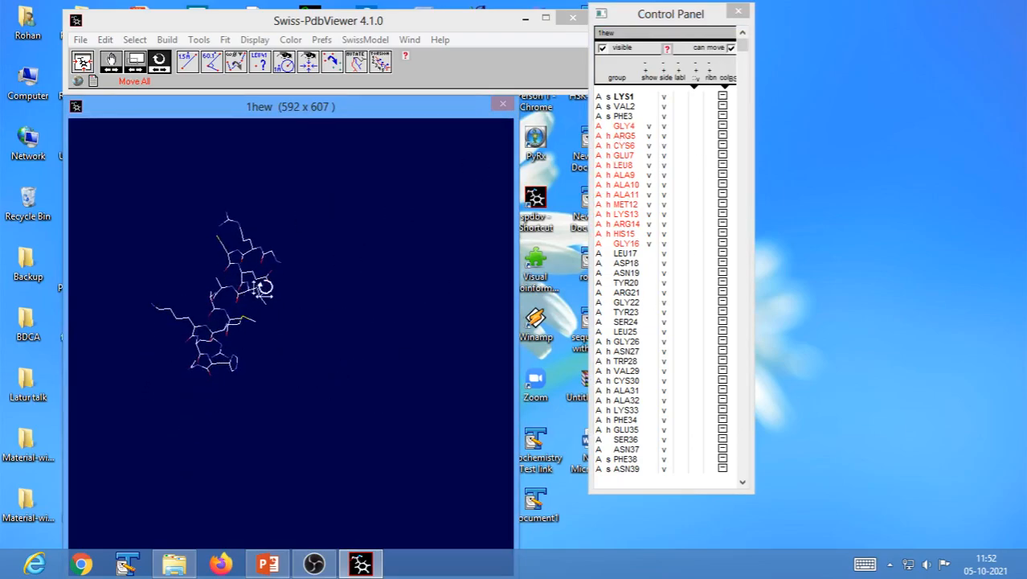
pyautogui.moveTo(291, 343); pyautogui.dragTo(311, 365)
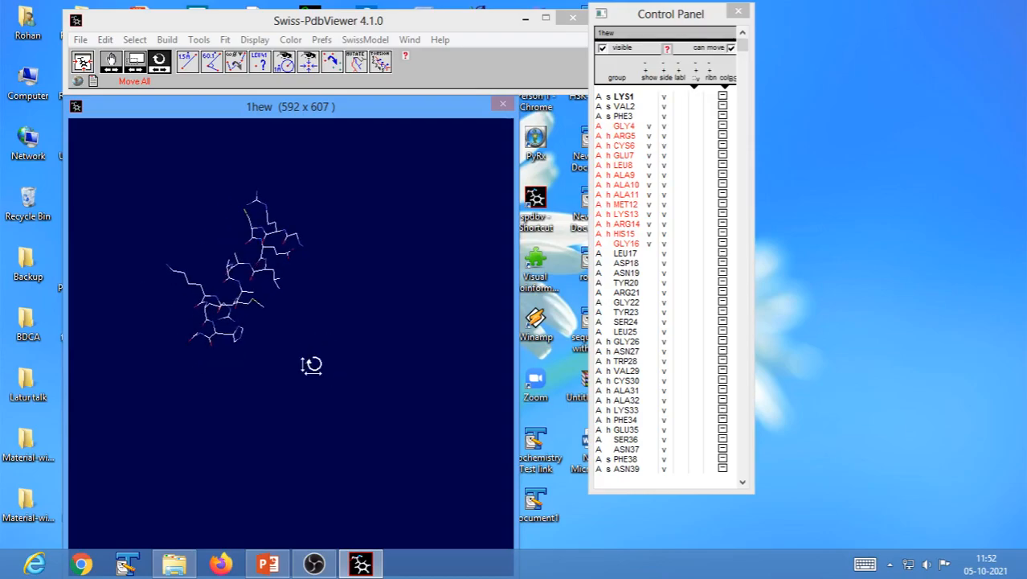
# - Fit the isolated GLY4 to GLY16 segment in the structure view and examine the helix from several sides
pyautogui.moveTo(305, 376)
pyautogui.mouseDown()
pyautogui.moveTo(373, 387)
pyautogui.moveTo(314, 393)
pyautogui.mouseUp()
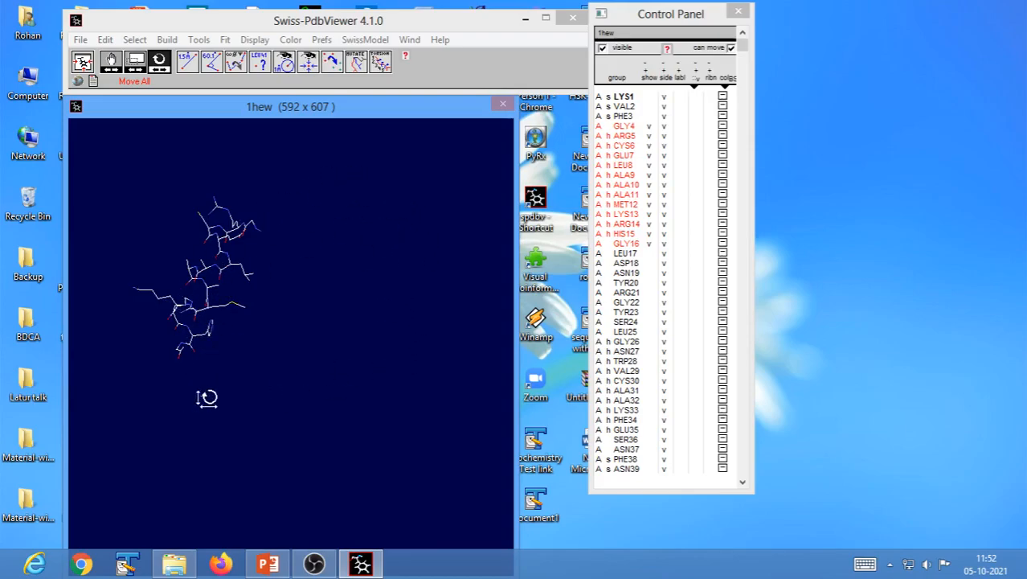
pyautogui.moveTo(177, 442); pyautogui.dragTo(282, 396)
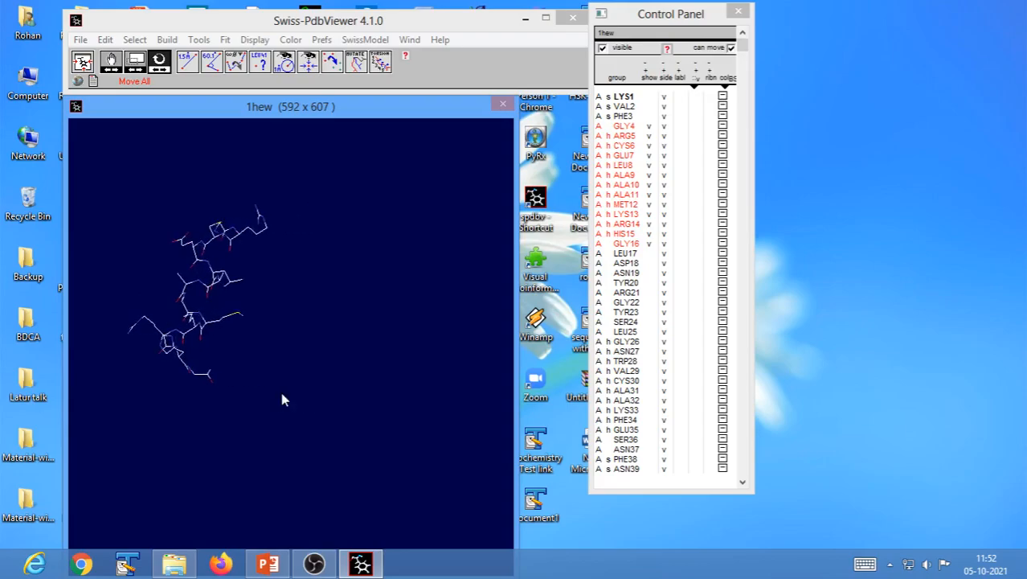
pyautogui.click(83, 63)
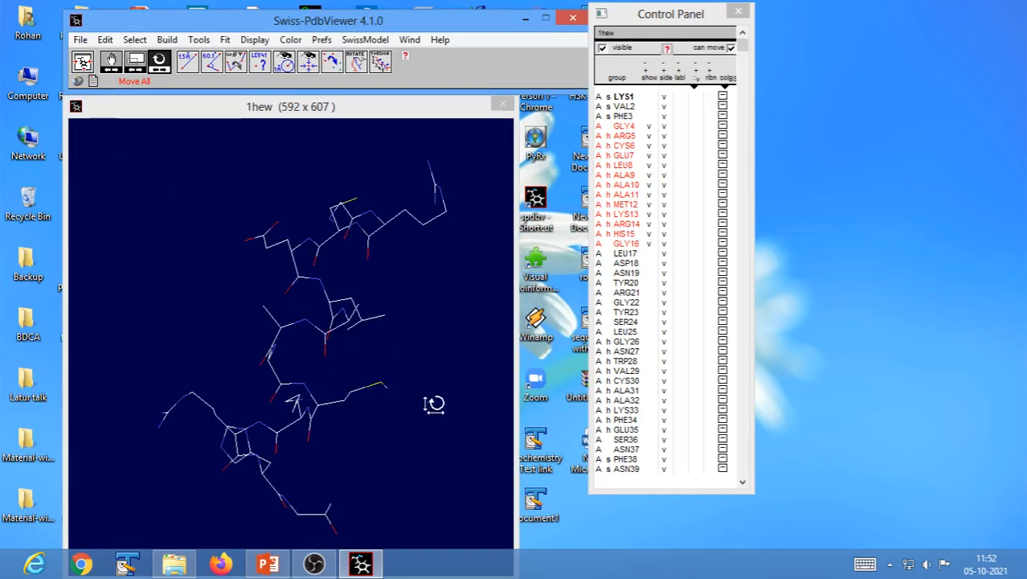
pyautogui.moveTo(434, 402); pyautogui.dragTo(349, 412)
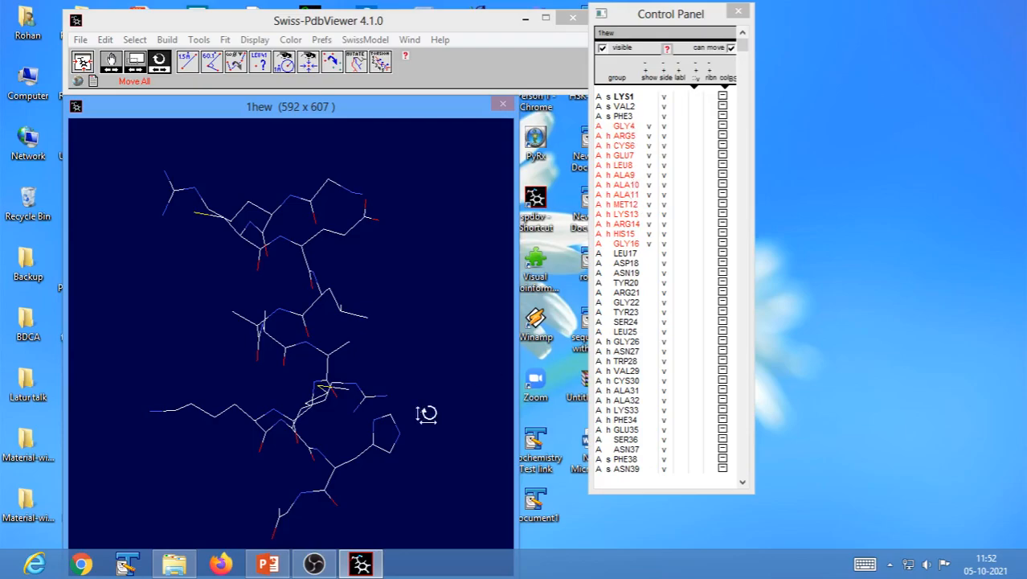
pyautogui.moveTo(409, 398); pyautogui.dragTo(359, 420)
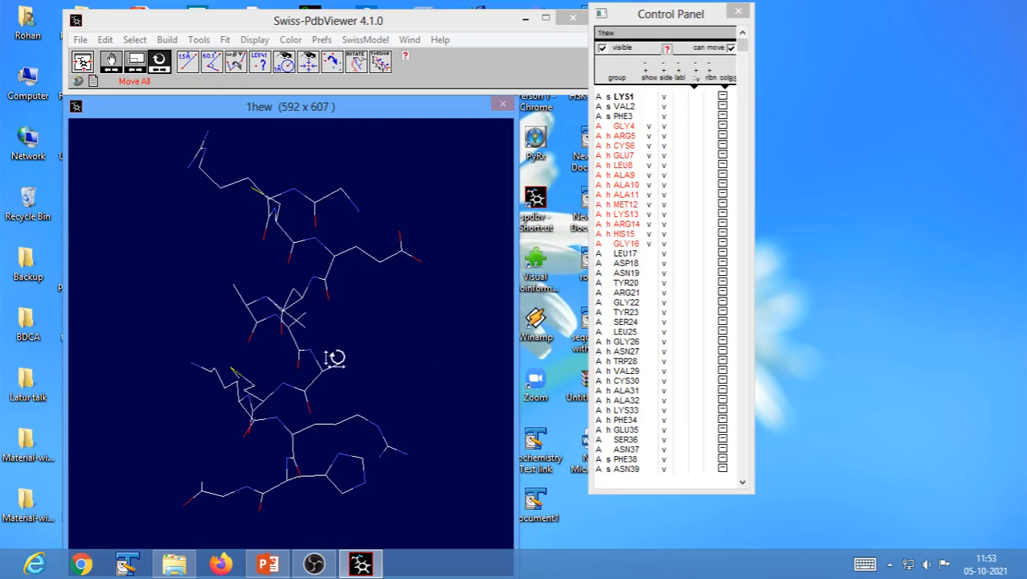
pyautogui.moveTo(242, 357); pyautogui.dragTo(330, 345)
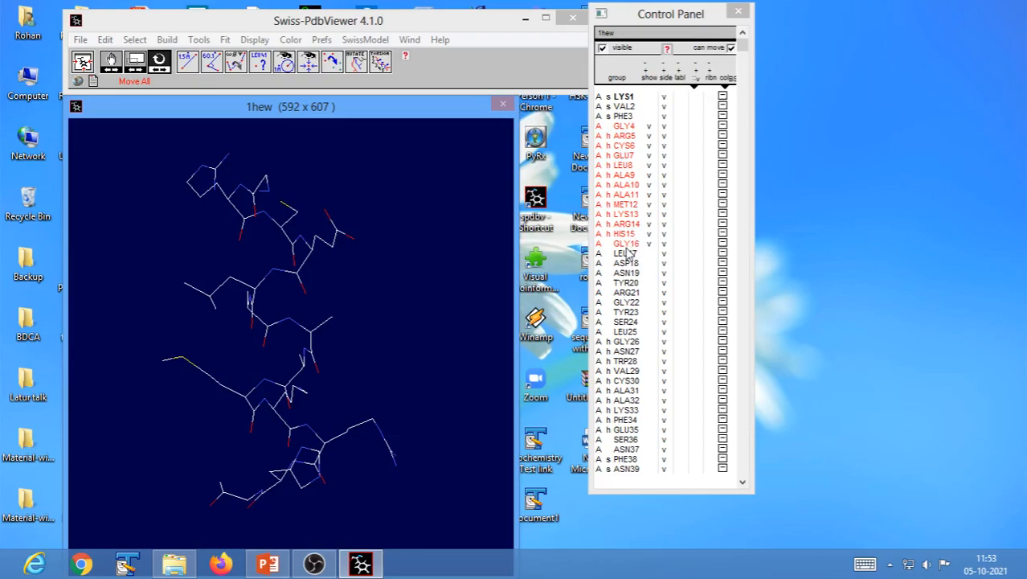
pyautogui.moveTo(290, 279); pyautogui.dragTo(296, 355)
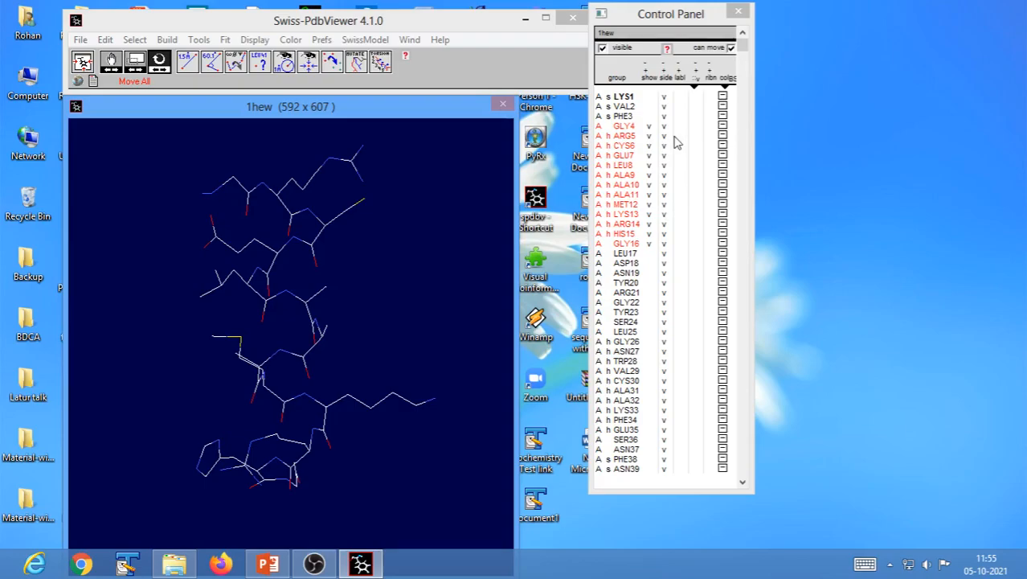
# - Hide and redisplay the side chain of MET12 to compare the helix with and without it
pyautogui.click(664, 205)
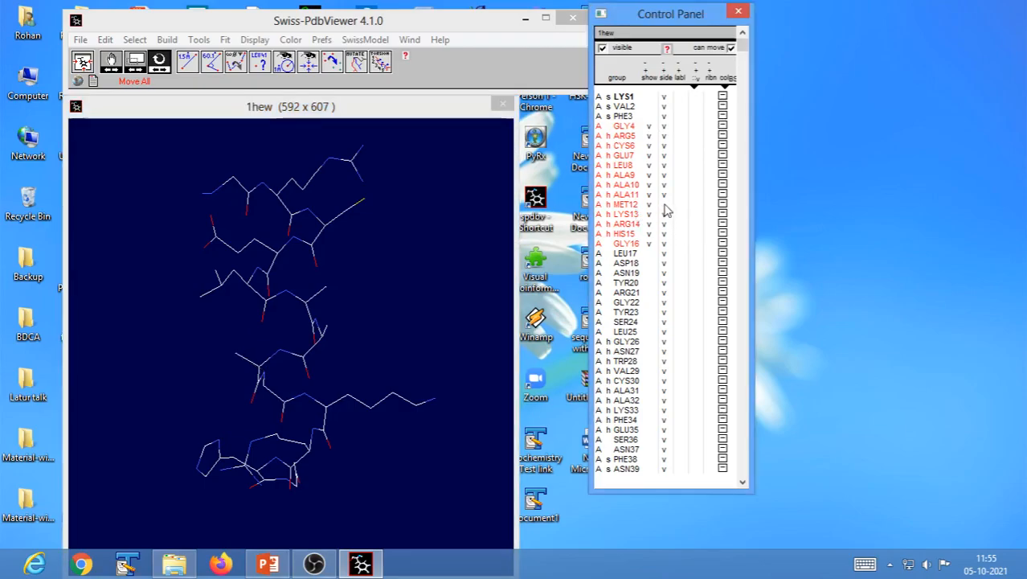
pyautogui.click(665, 209)
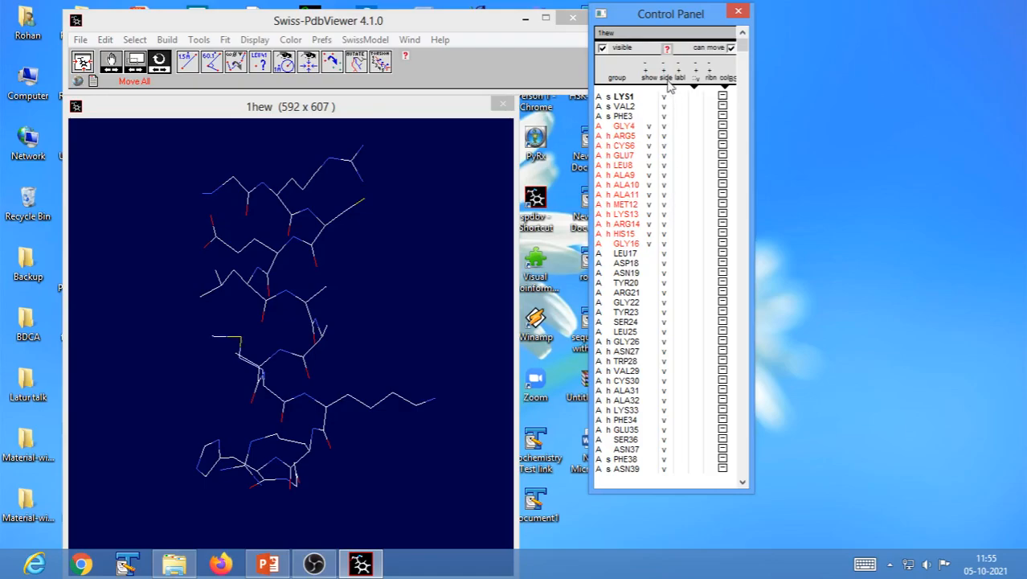
pyautogui.click(665, 207)
pyautogui.click(664, 209)
pyautogui.click(665, 209)
pyautogui.click(665, 207)
pyautogui.moveTo(437, 317); pyautogui.dragTo(345, 336)
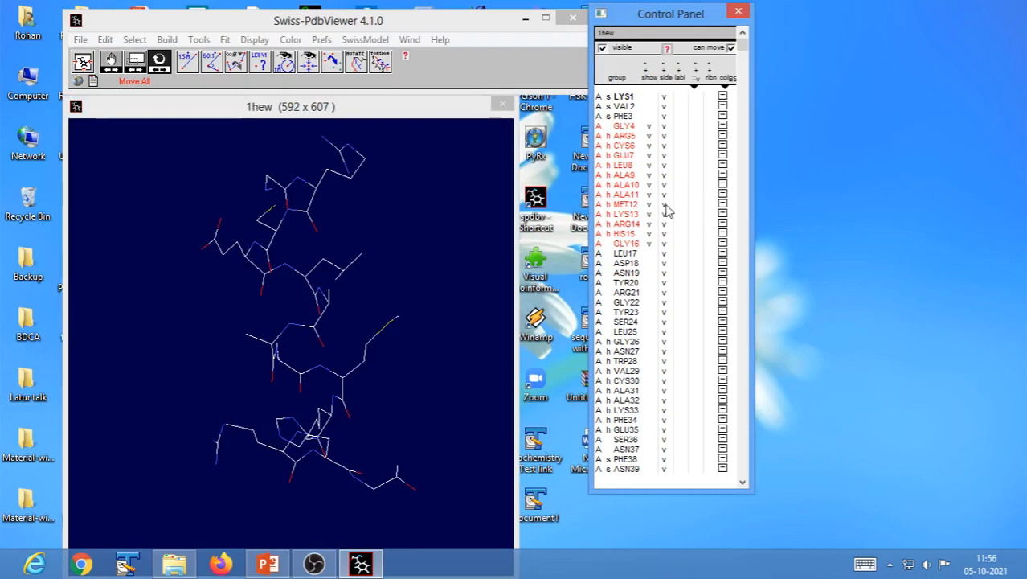
# - Add a label and a dotted surface to MET12, inspect the residue, and clear both again
pyautogui.click(680, 218)
pyautogui.click(680, 205)
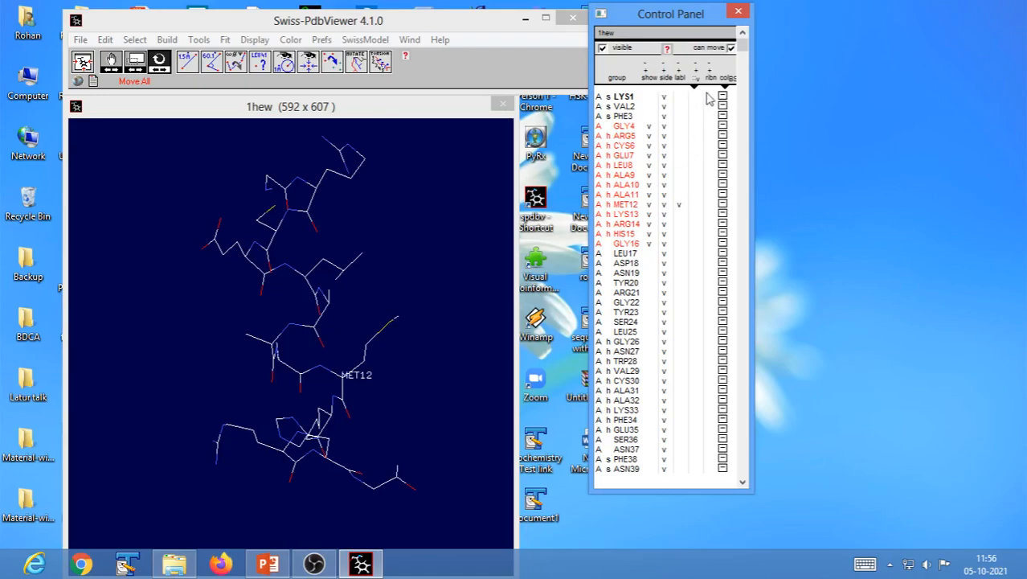
pyautogui.click(694, 206)
pyautogui.moveTo(452, 374); pyautogui.dragTo(385, 398)
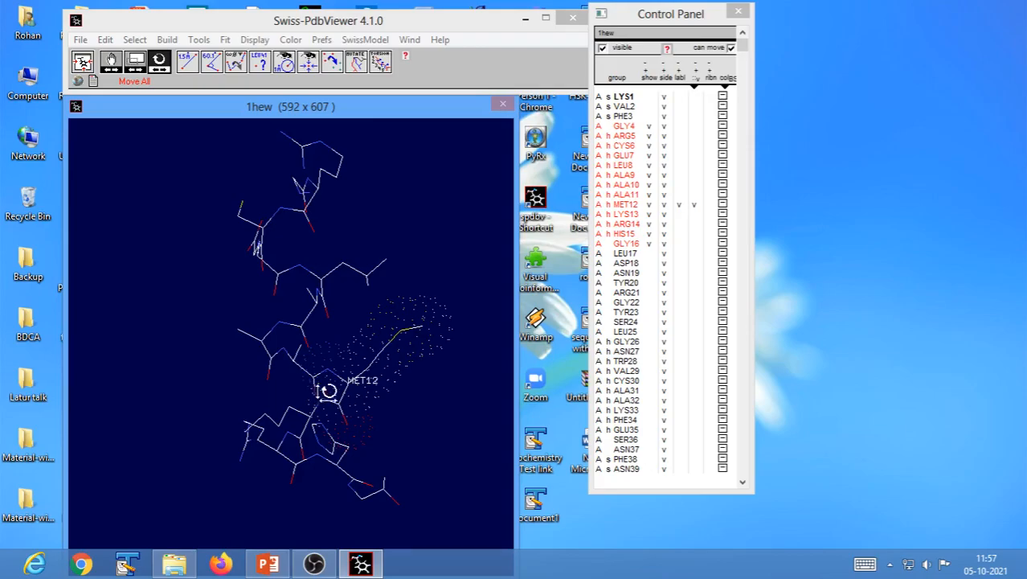
pyautogui.click(680, 207)
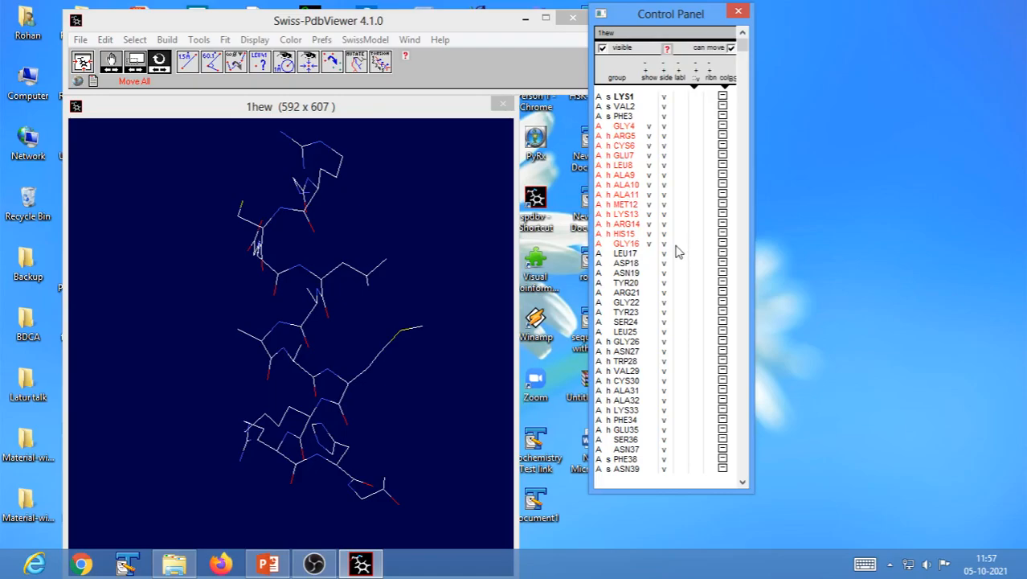
# - Show labels, dotted surfaces and the ribbon for the selected residues GLY4 to GLY16 and inspect the helix
pyautogui.click(682, 86)
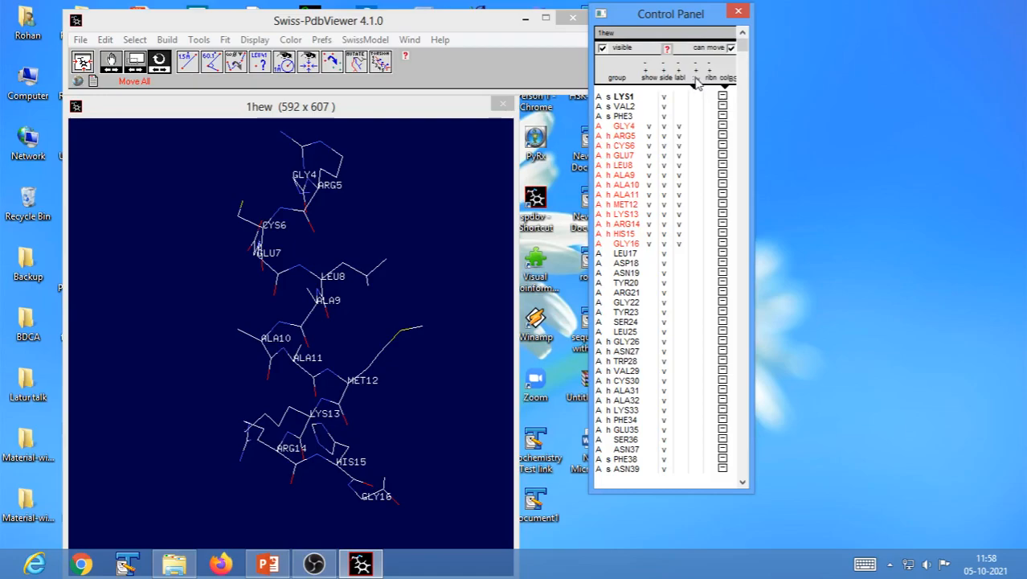
pyautogui.click(696, 82)
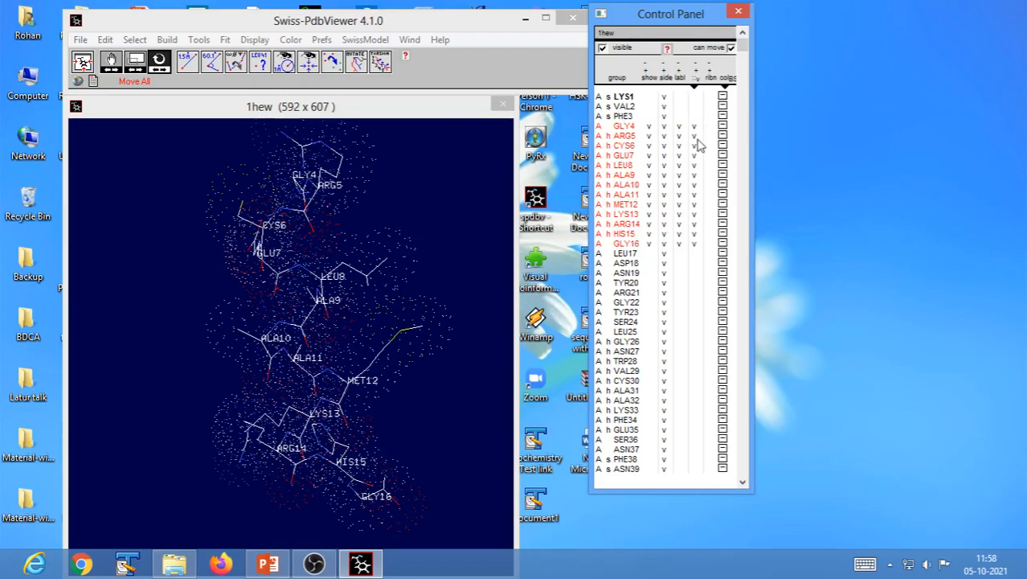
pyautogui.click(711, 82)
pyautogui.moveTo(402, 417)
pyautogui.mouseDown()
pyautogui.moveTo(351, 419)
pyautogui.moveTo(417, 420)
pyautogui.moveTo(392, 424)
pyautogui.mouseUp()
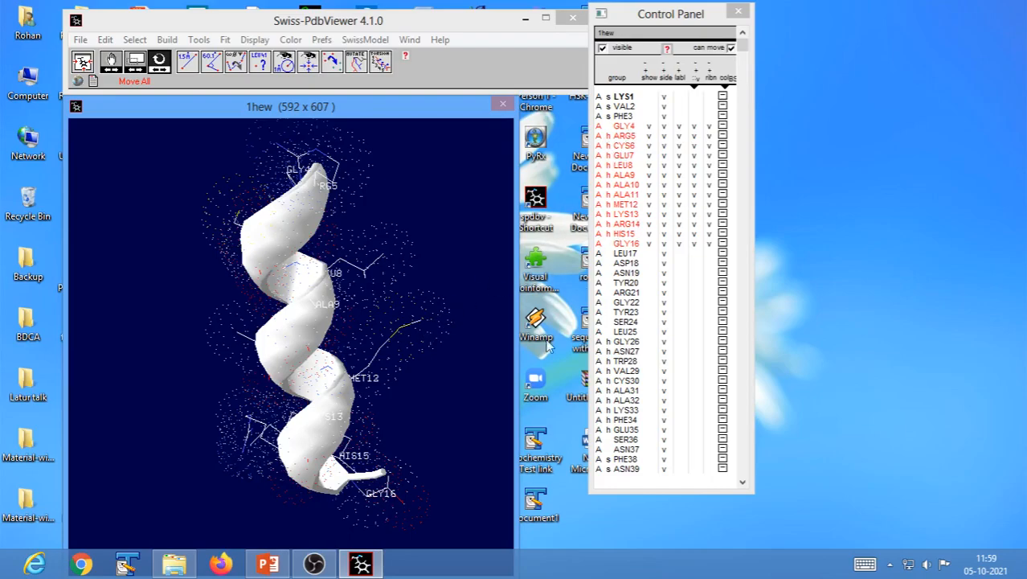
pyautogui.moveTo(376, 480); pyautogui.dragTo(371, 460)
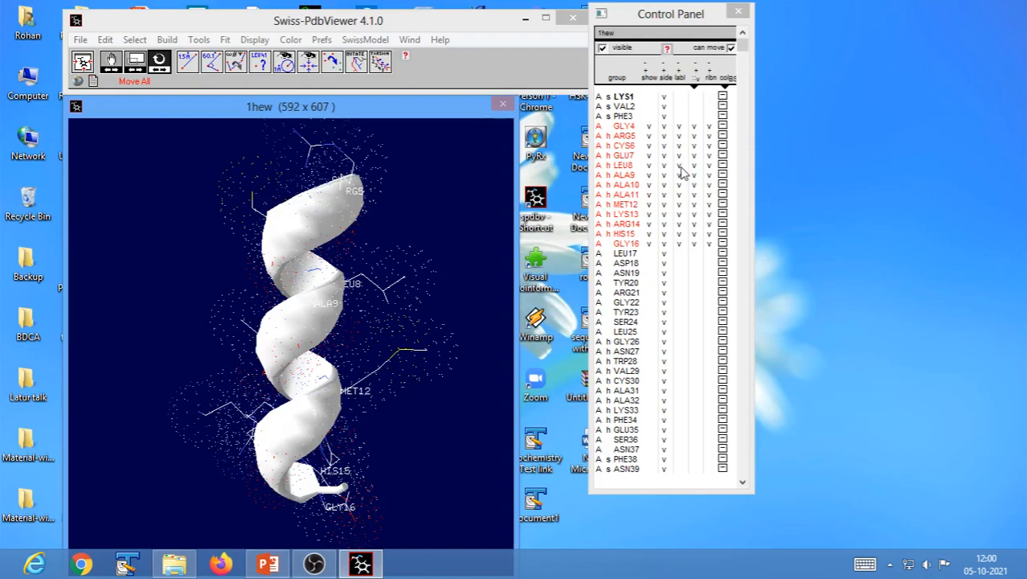
# - Remove the labels, dotted surfaces and ribbon from residues GLY4 to GLY16
pyautogui.click(679, 174)
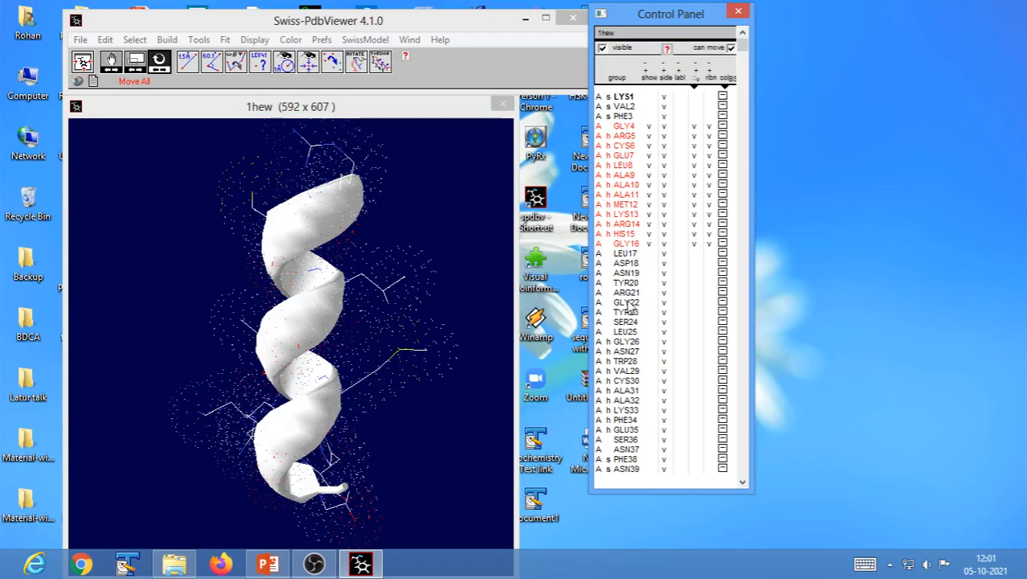
pyautogui.click(696, 190)
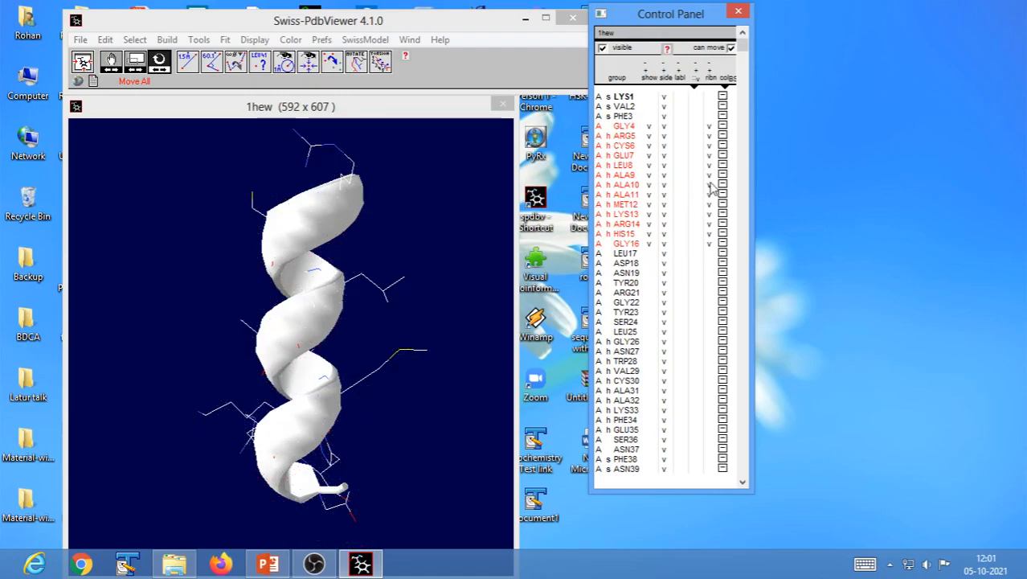
pyautogui.click(710, 185)
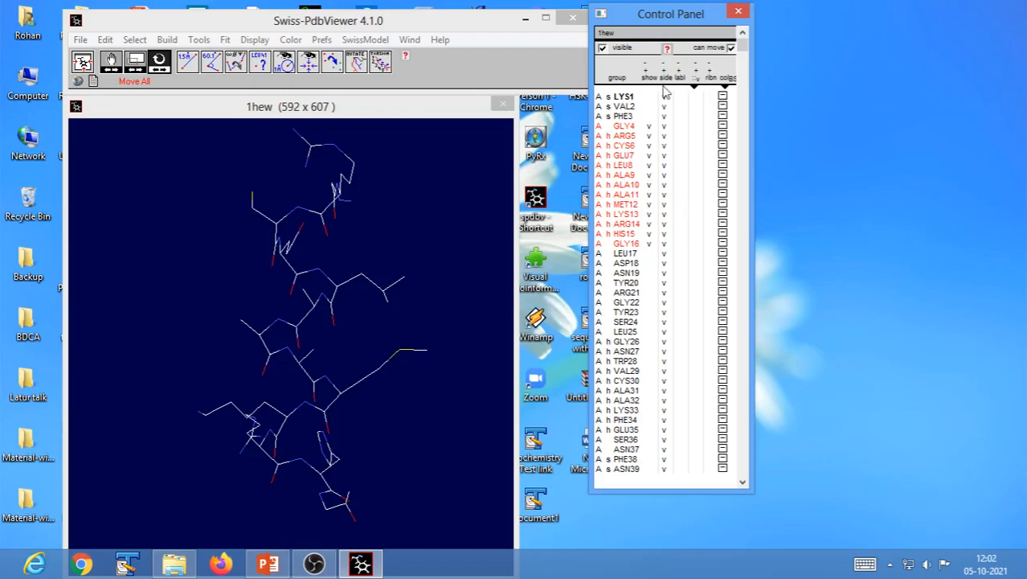
# - Display all groups of the 1hew structure, switching their visibility off and back on
pyautogui.click(654, 266)
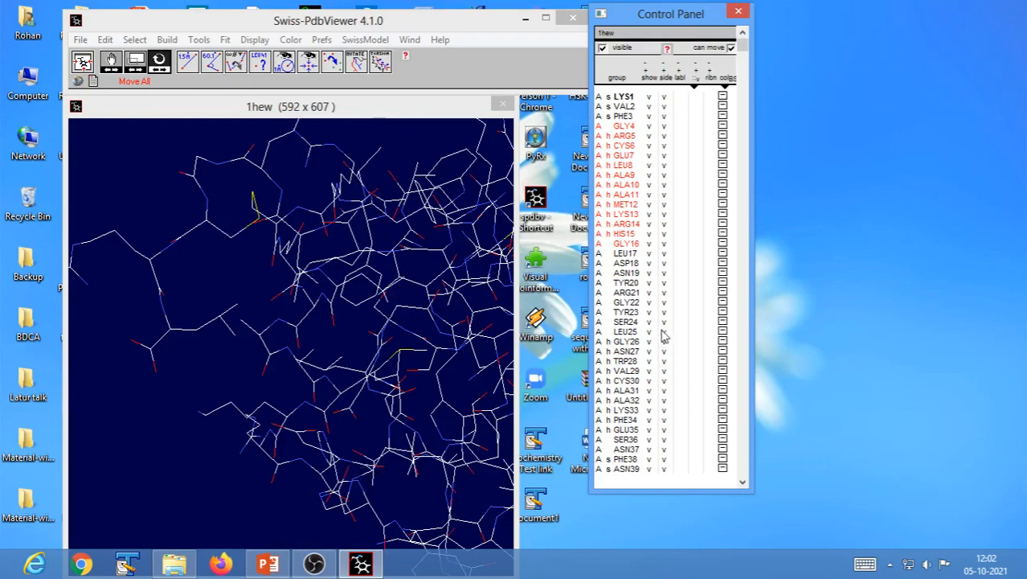
pyautogui.keyDown('ctrl'); pyautogui.click(649, 274); pyautogui.keyUp('ctrl')
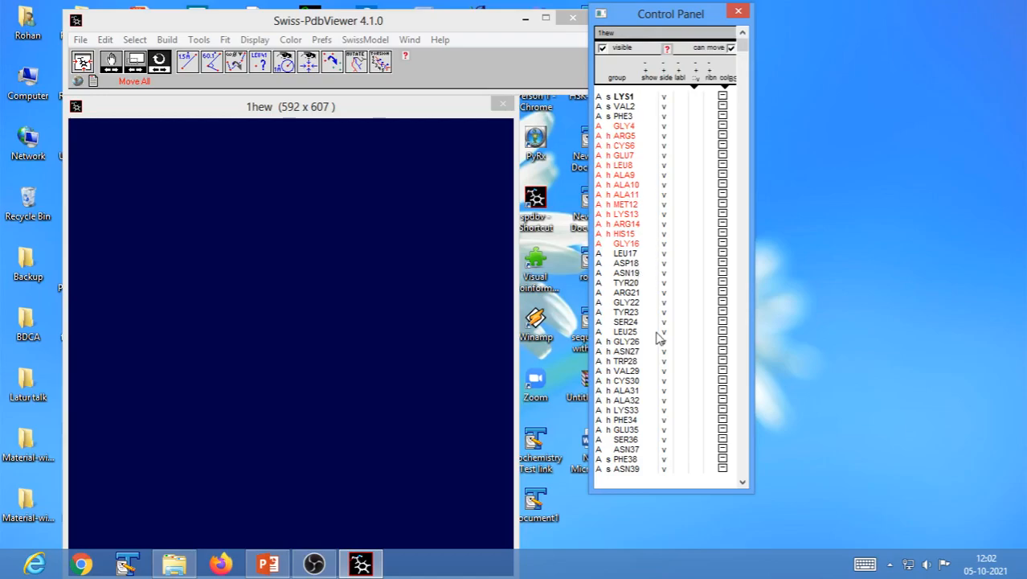
pyautogui.keyDown('shift'); pyautogui.click(652, 298); pyautogui.keyUp('shift')
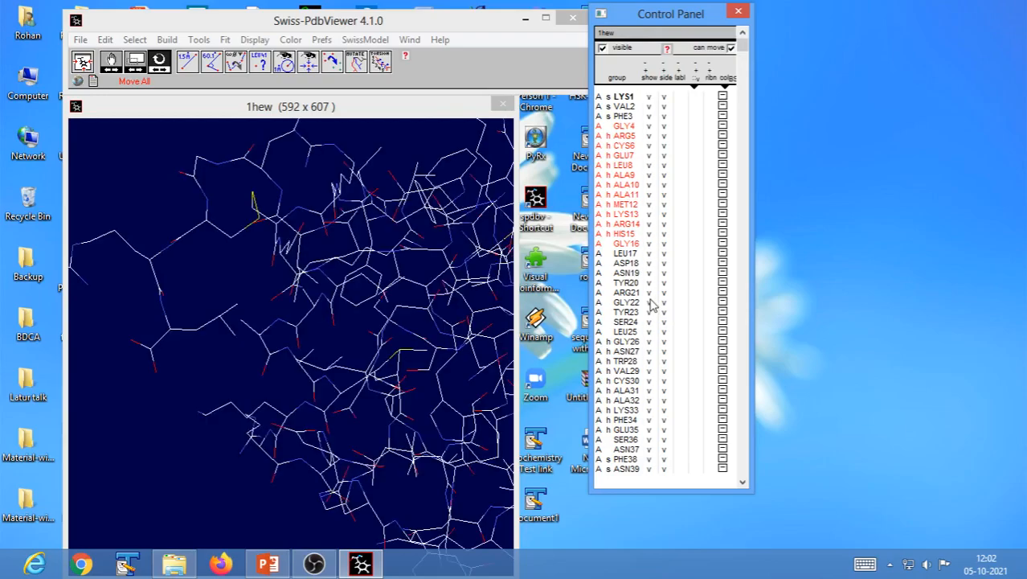
pyautogui.keyDown('shift'); pyautogui.click(650, 299); pyautogui.keyUp('shift')
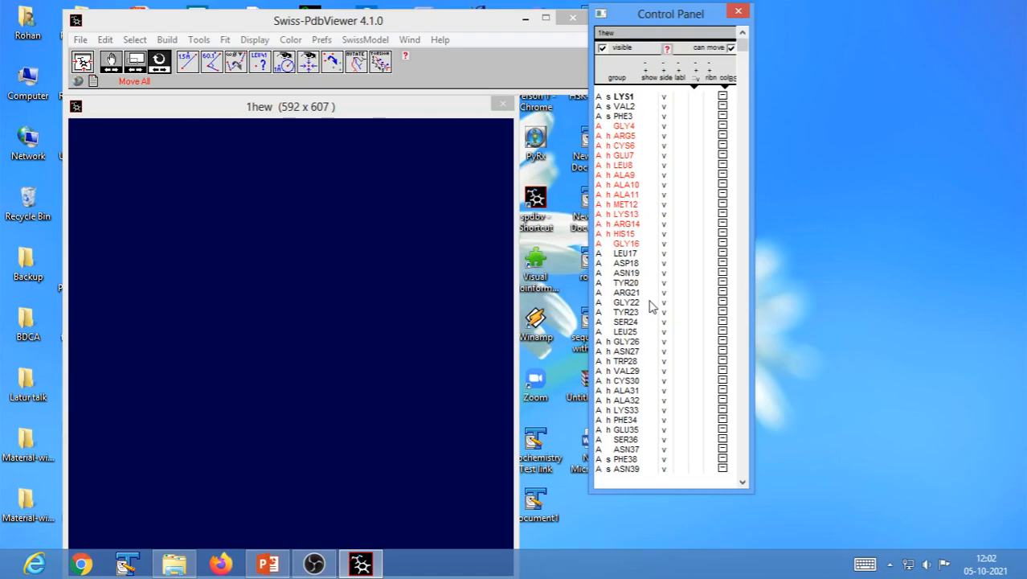
pyautogui.keyDown('shift'); pyautogui.click(651, 243); pyautogui.keyUp('shift')
# - Hide the side chains of all groups so only the backbone shows, and fit the whole protein in view
pyautogui.keyDown('shift'); pyautogui.click(666, 240); pyautogui.keyUp('shift')
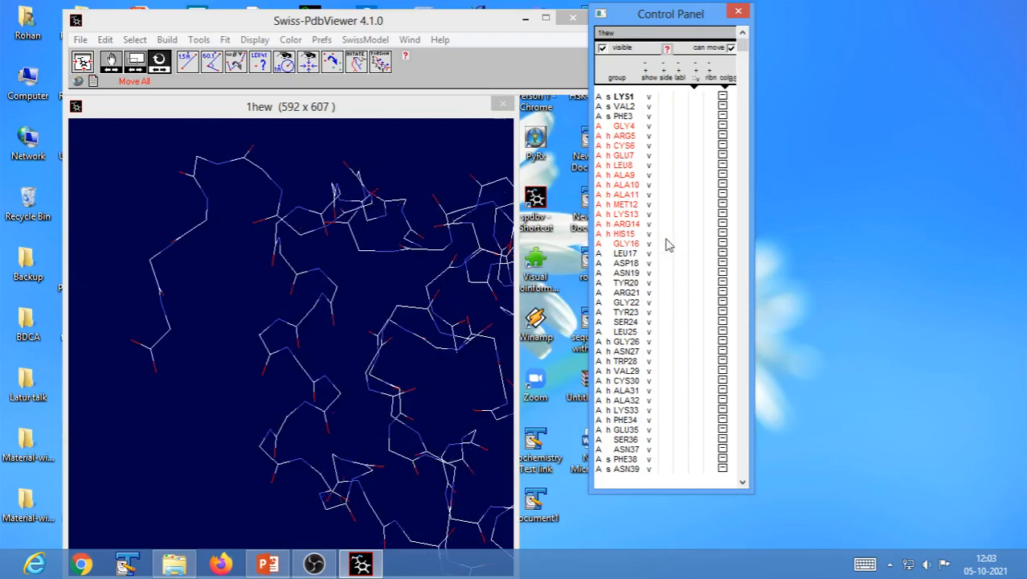
pyautogui.keyDown('shift'); pyautogui.click(663, 244); pyautogui.keyUp('shift')
pyautogui.keyDown('shift'); pyautogui.click(665, 245); pyautogui.keyUp('shift')
pyautogui.click(84, 62)
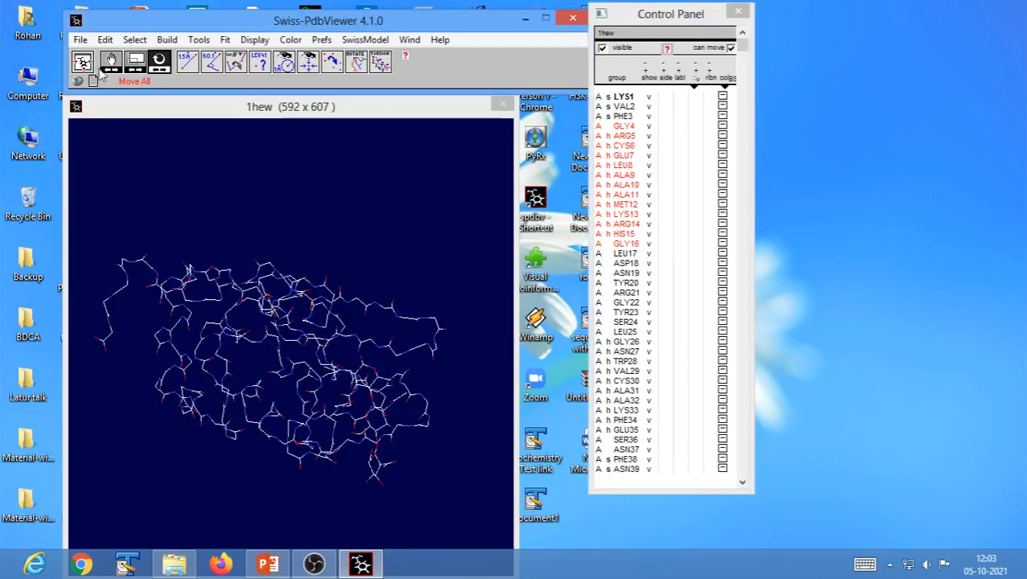
# - Switch the side chains of all groups on and off to compare the full structure with the bare backbone
pyautogui.keyDown('shift'); pyautogui.click(670, 225); pyautogui.keyUp('shift')
pyautogui.keyDown('shift'); pyautogui.click(664, 223); pyautogui.keyUp('shift')
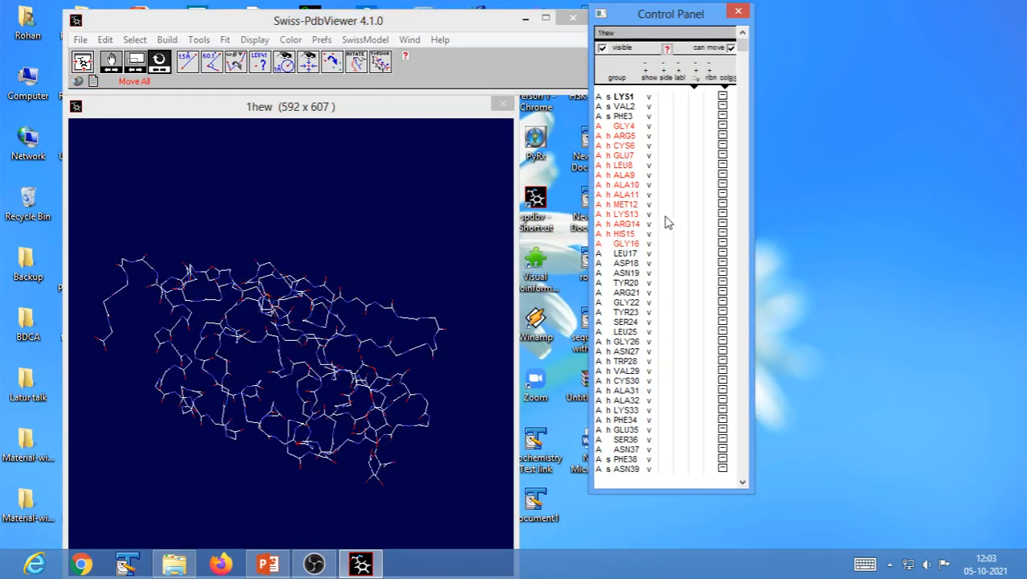
pyautogui.keyDown('shift'); pyautogui.click(666, 223); pyautogui.keyUp('shift')
pyautogui.keyDown('shift'); pyautogui.click(666, 222); pyautogui.keyUp('shift')
pyautogui.click(305, 419)
pyautogui.moveTo(304, 420); pyautogui.dragTo(360, 479)
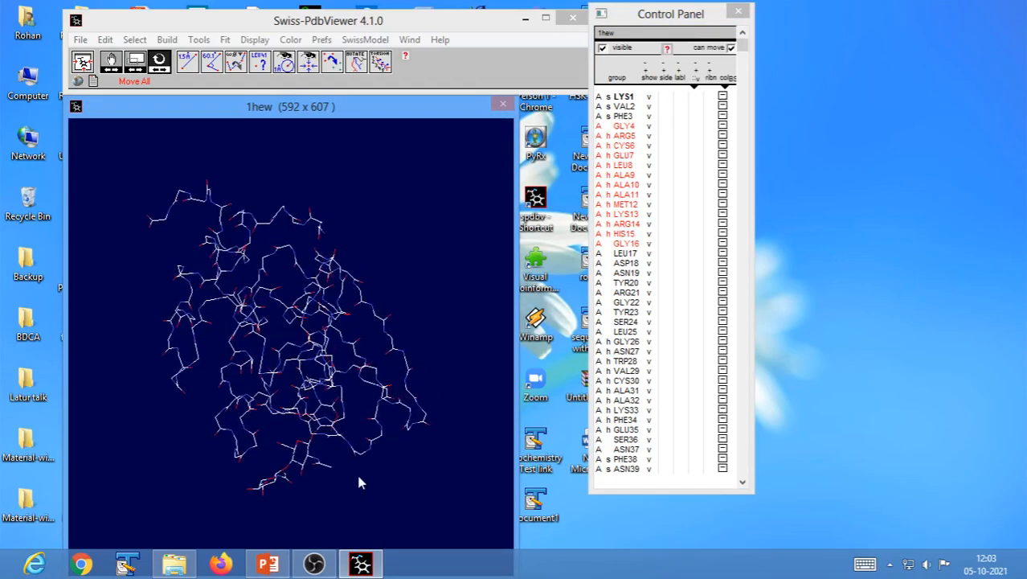
pyautogui.click(666, 234)
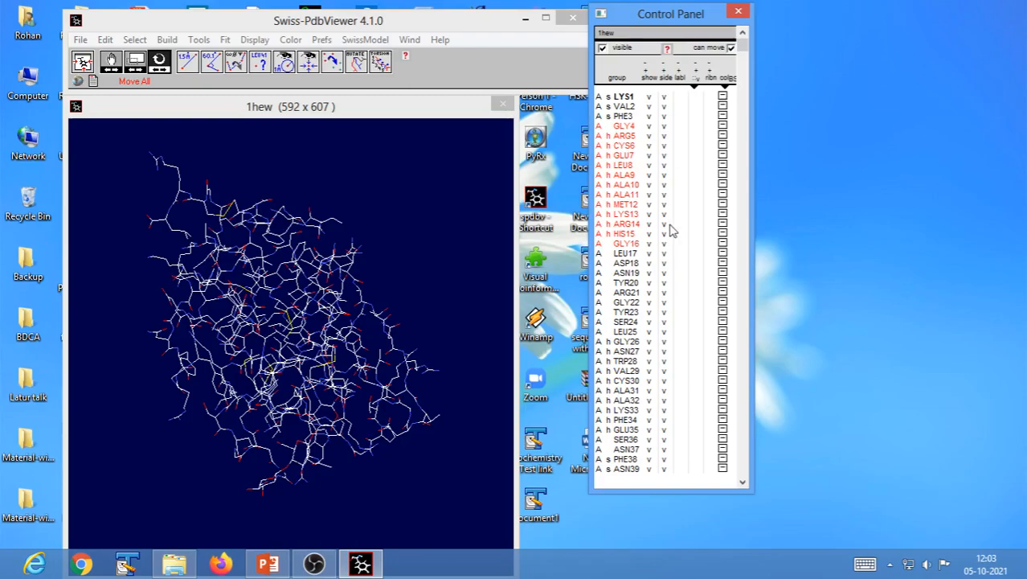
pyautogui.click(664, 230)
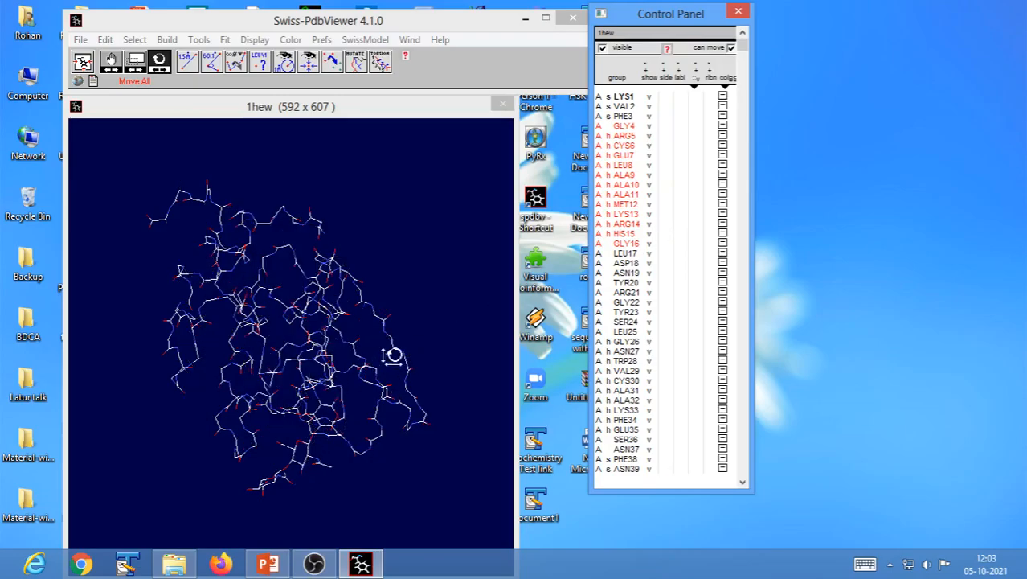
pyautogui.moveTo(430, 390); pyautogui.dragTo(359, 487)
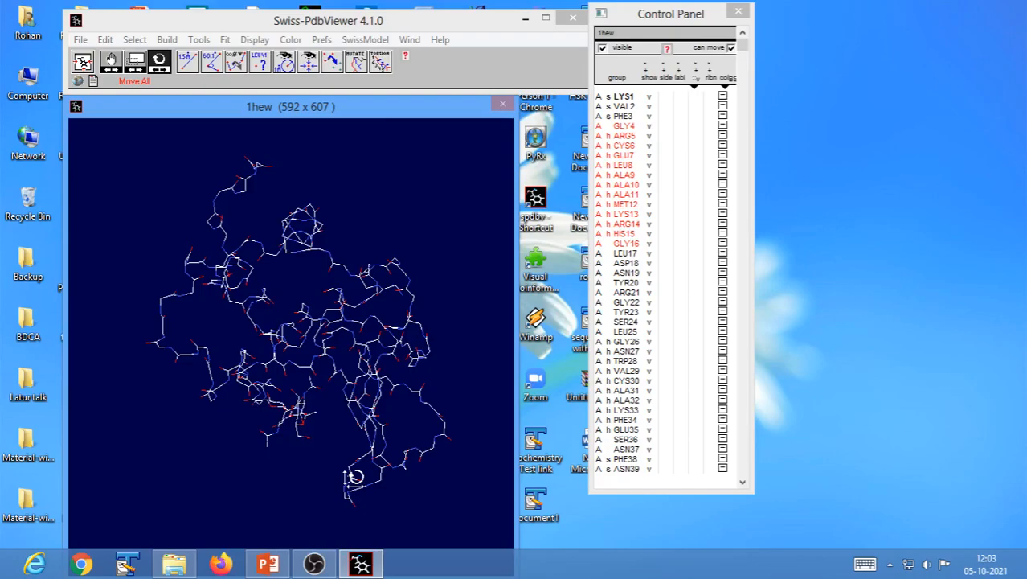
# - Display the ribbon for all groups of the protein, examine its fold, and turn the ribbon off again
pyautogui.click(712, 304)
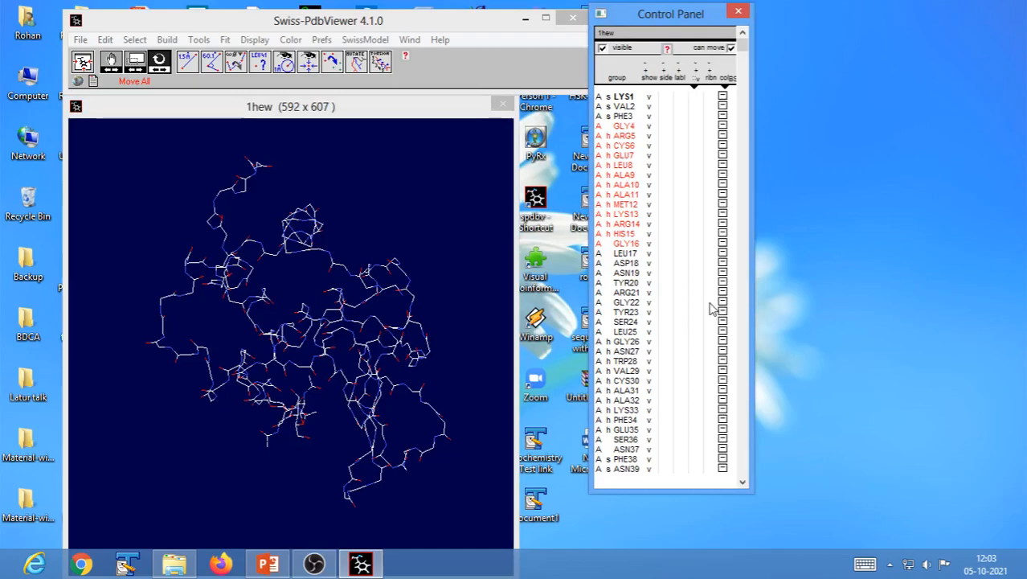
pyautogui.keyDown('shift'); pyautogui.click(710, 303); pyautogui.keyUp('shift')
pyautogui.keyDown('shift'); pyautogui.click(711, 307); pyautogui.keyUp('shift')
pyautogui.keyDown('shift'); pyautogui.click(711, 307); pyautogui.keyUp('shift')
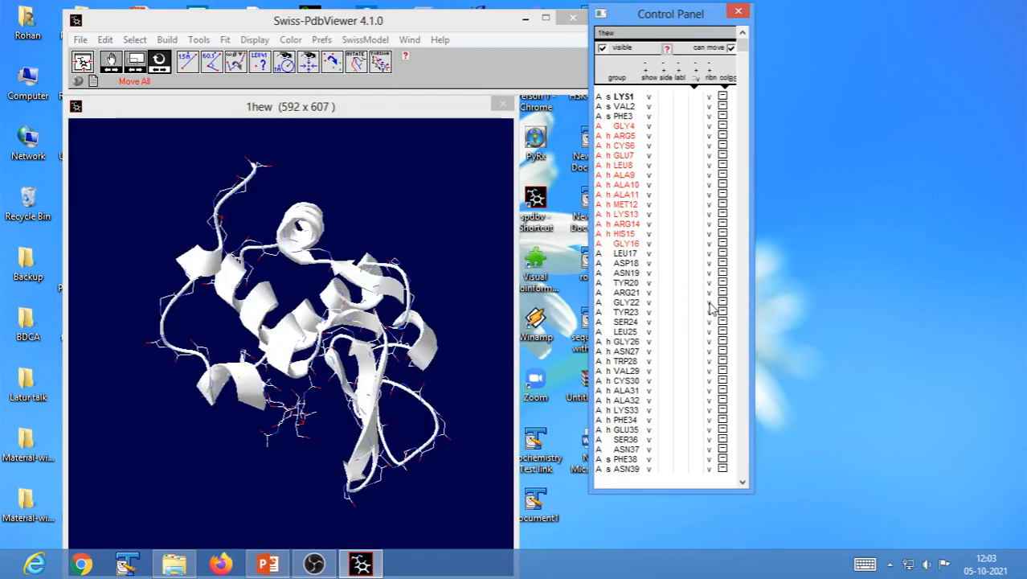
pyautogui.keyDown('shift'); pyautogui.click(710, 307); pyautogui.keyUp('shift')
pyautogui.keyDown('shift'); pyautogui.click(710, 307); pyautogui.keyUp('shift')
pyautogui.click(363, 459)
pyautogui.moveTo(362, 459); pyautogui.dragTo(287, 467)
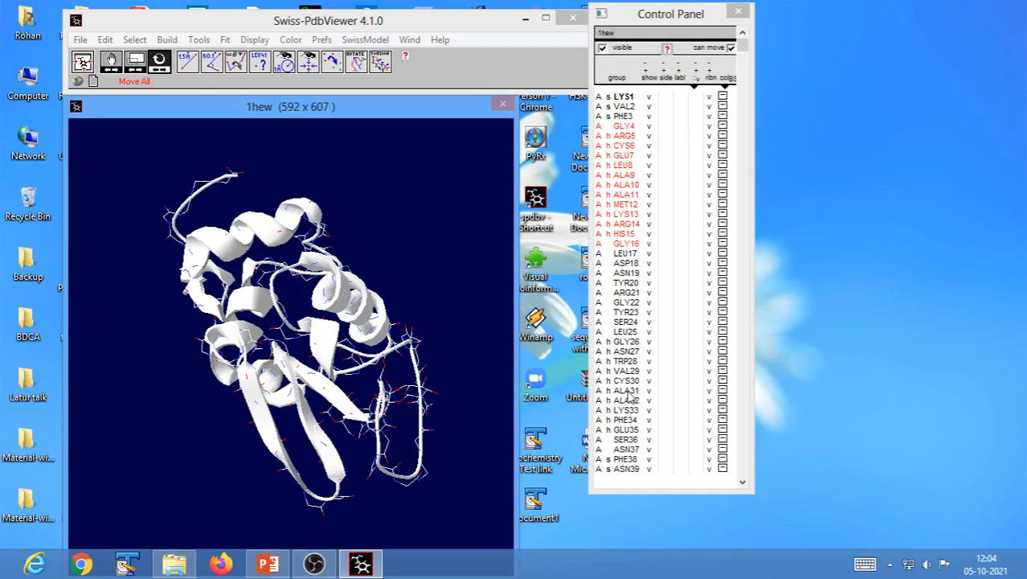
pyautogui.click(710, 364)
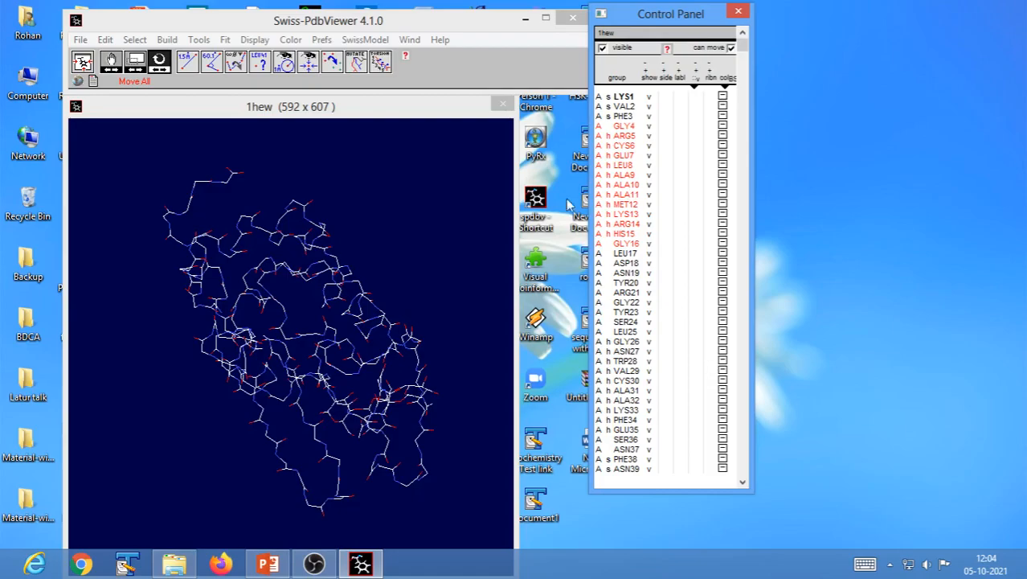
# - Display only the selected helix residues GLY4 to GLY16, fit them in view, and rotate the helix upright
pyautogui.click(651, 81)
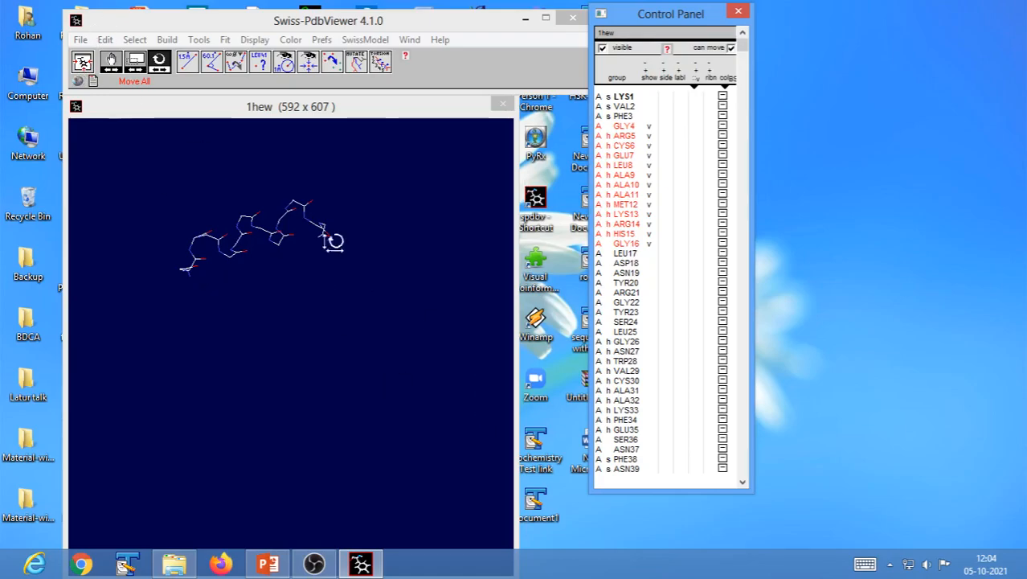
pyautogui.click(82, 62)
pyautogui.moveTo(319, 394); pyautogui.dragTo(227, 256)
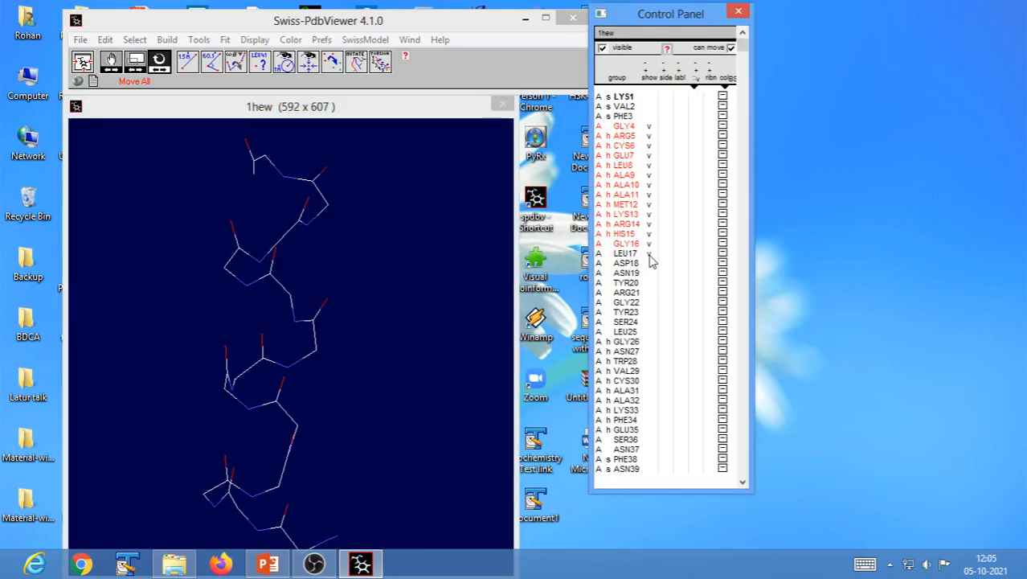
# - Display residues LEU17 to GLY22 along with the helix, fit them in view, and toggle these residues off and back on
pyautogui.moveTo(651, 256); pyautogui.dragTo(653, 310)
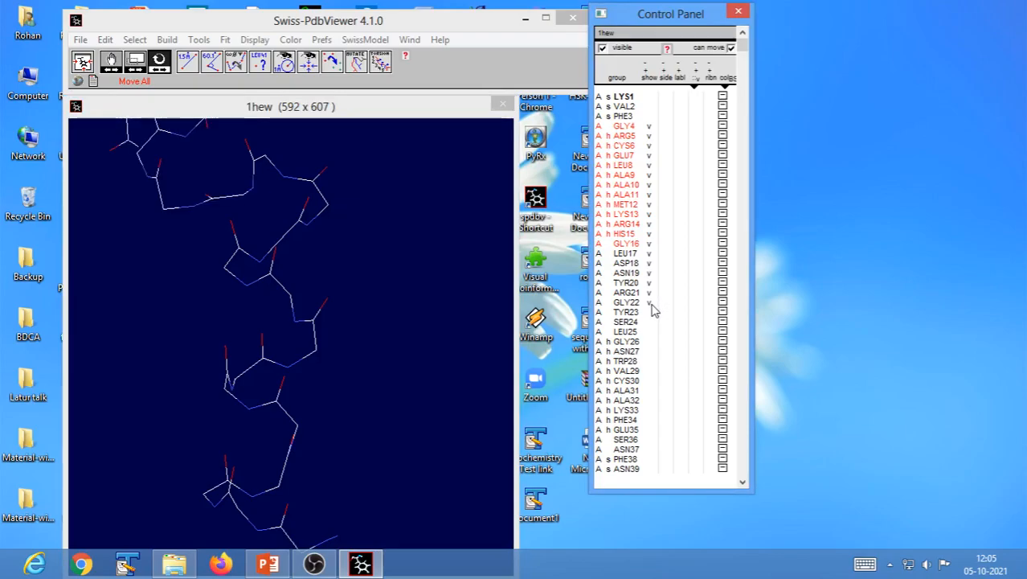
pyautogui.click(81, 64)
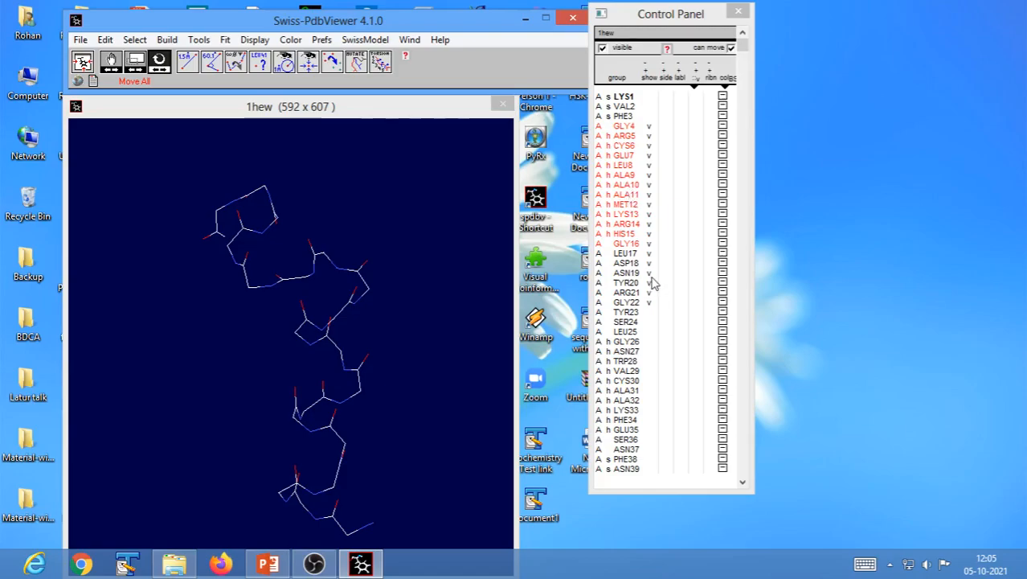
pyautogui.moveTo(648, 255); pyautogui.dragTo(651, 304)
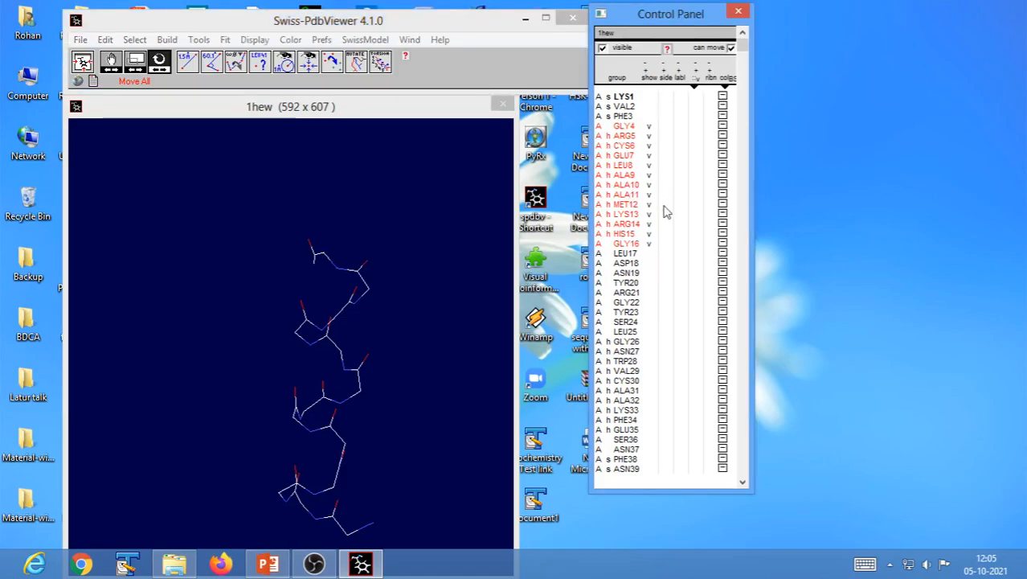
pyautogui.click(649, 254)
pyautogui.moveTo(650, 265); pyautogui.dragTo(652, 299)
pyautogui.click(652, 305)
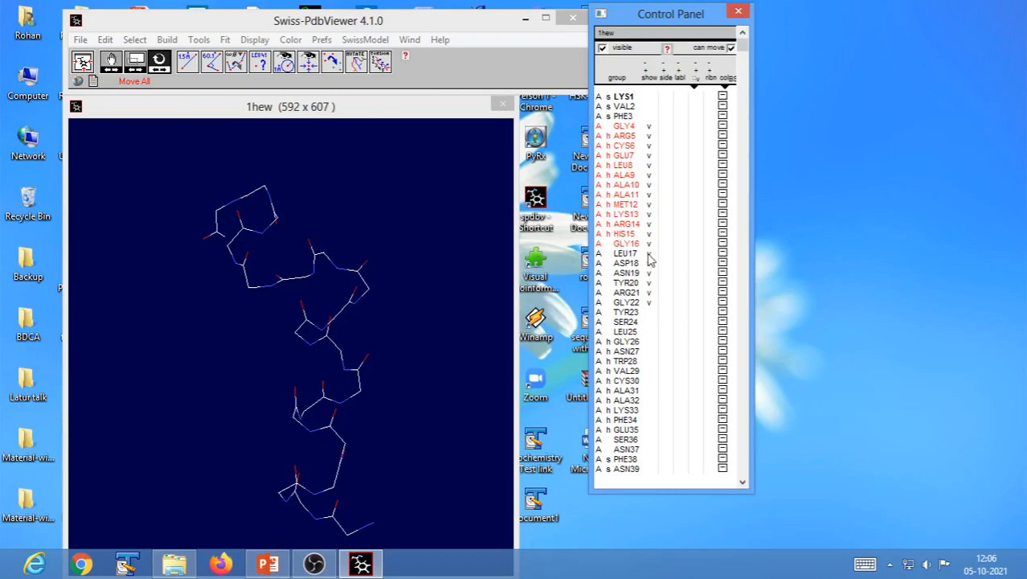
# - Extend the display through residue TRP28, and hide residues TYR23 to TRP28 again
pyautogui.moveTo(649, 254); pyautogui.dragTo(648, 314)
pyautogui.moveTo(649, 254); pyautogui.dragTo(649, 361)
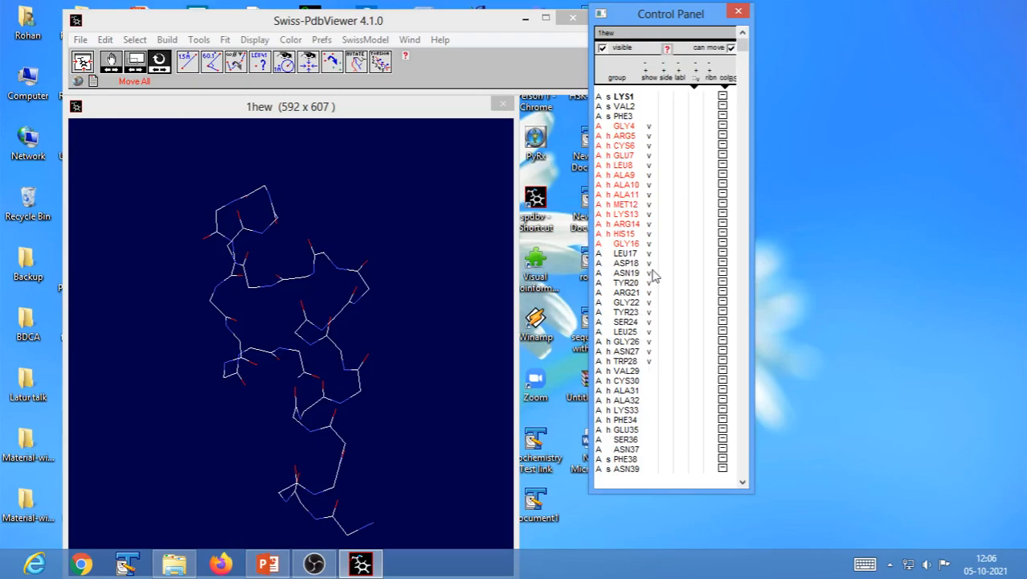
pyautogui.click(652, 361)
pyautogui.click(653, 354)
pyautogui.click(650, 341)
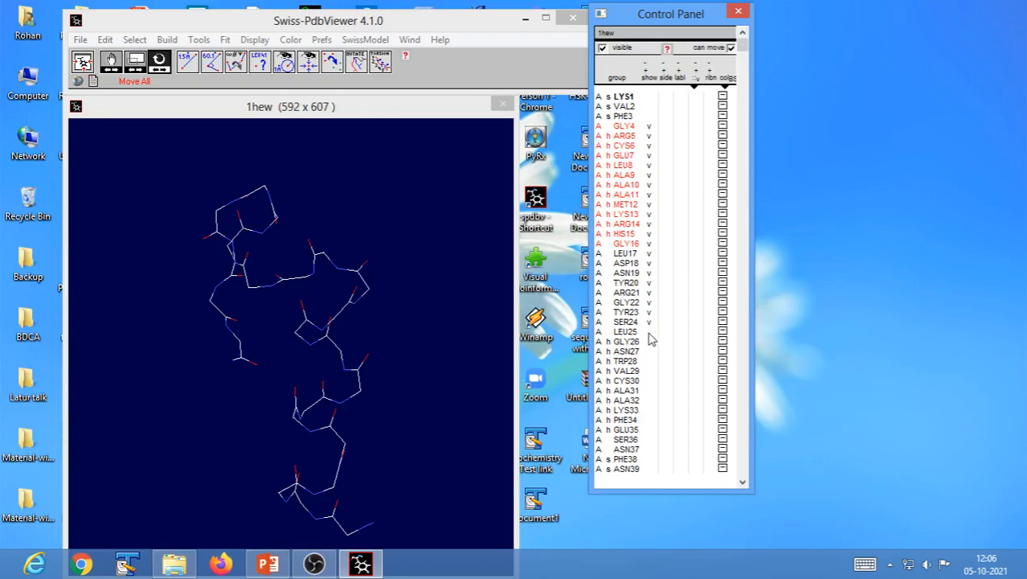
pyautogui.click(648, 323)
pyautogui.click(648, 313)
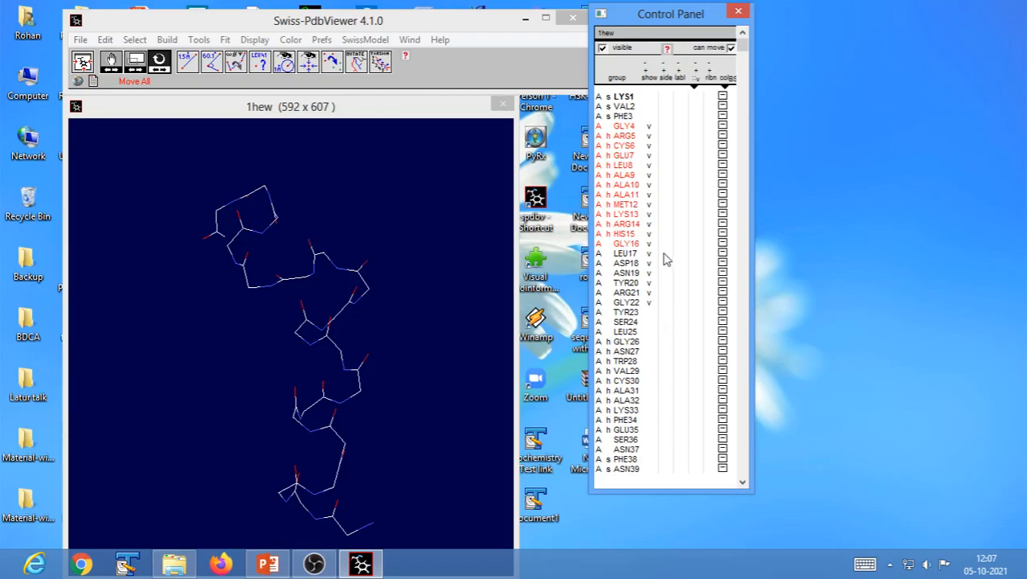
# - Show the side chains of residues LEU17 to GLY22 only, fit the fragment in view, and examine it from several angles
pyautogui.moveTo(664, 253); pyautogui.dragTo(665, 307)
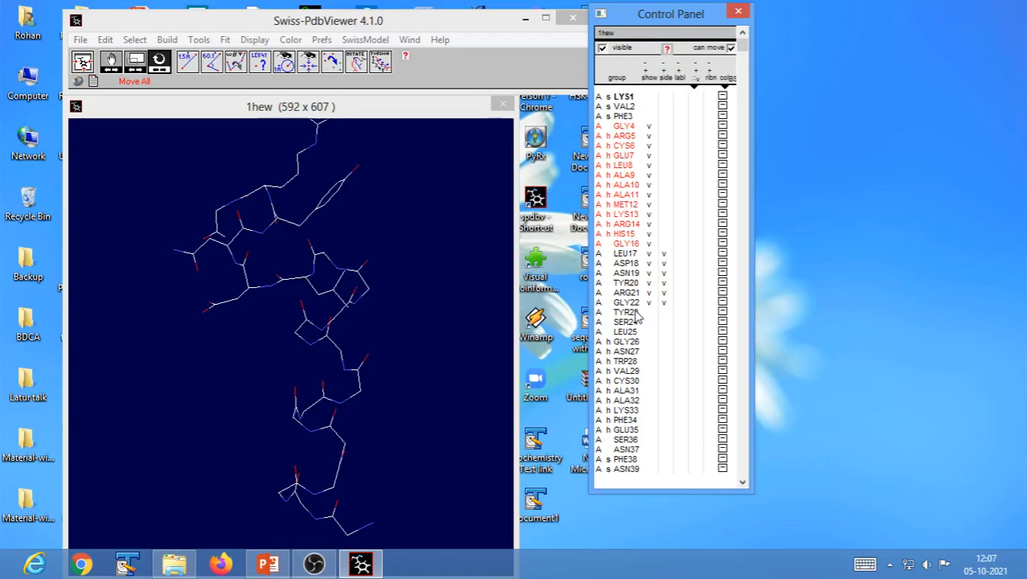
pyautogui.click(83, 65)
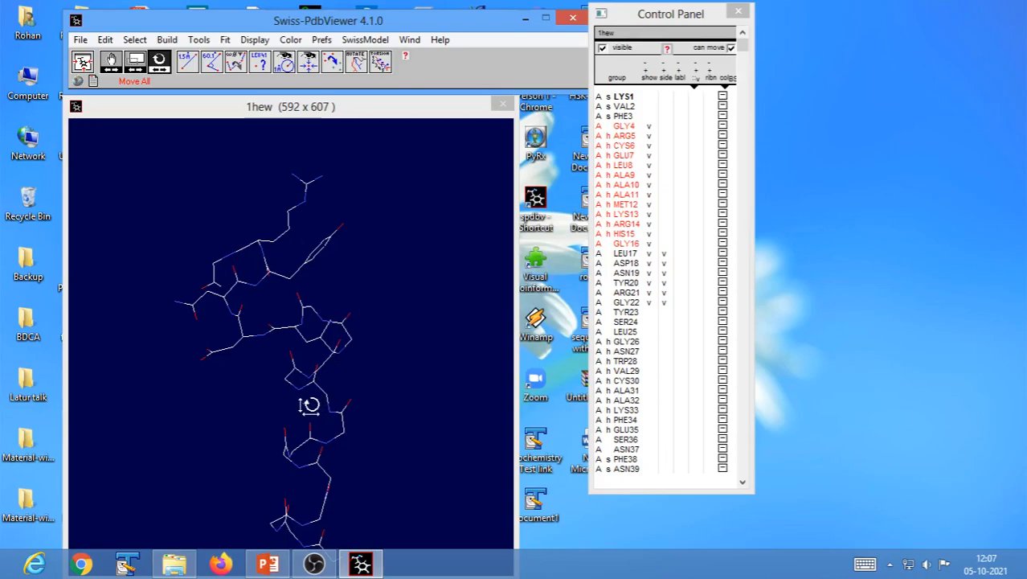
pyautogui.moveTo(417, 380); pyautogui.dragTo(319, 380)
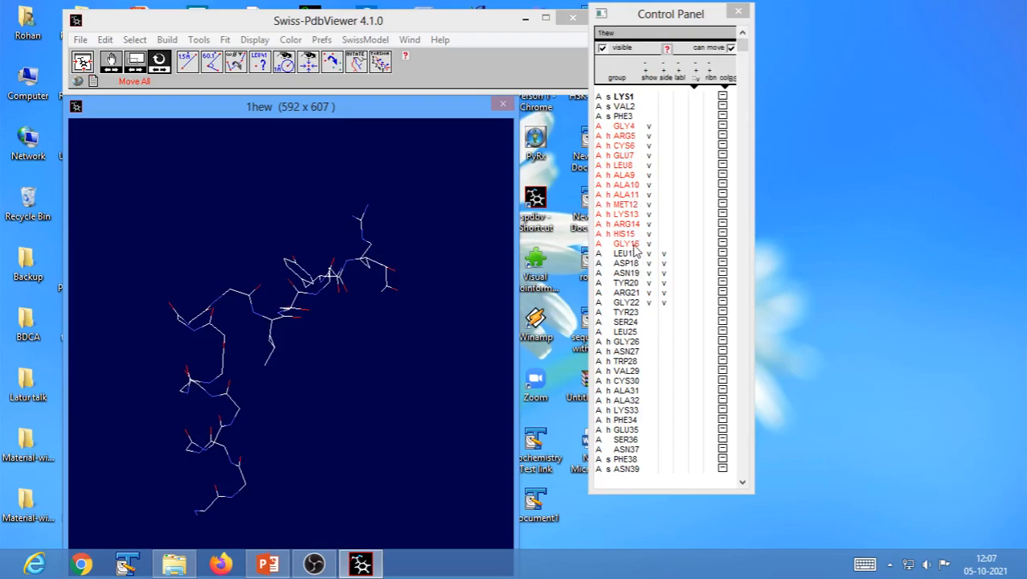
pyautogui.moveTo(335, 325); pyautogui.dragTo(292, 294)
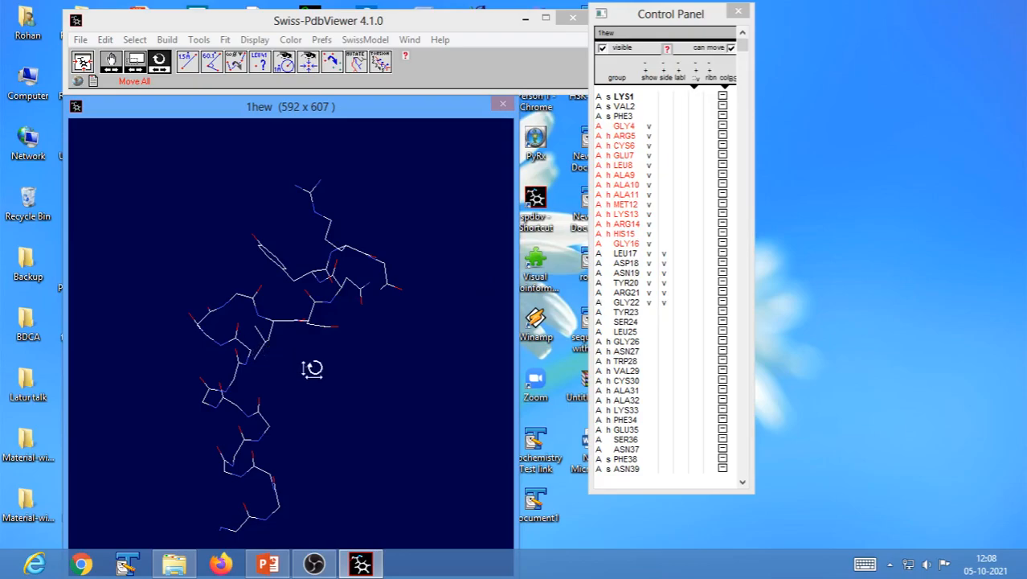
pyautogui.moveTo(351, 386); pyautogui.dragTo(303, 378)
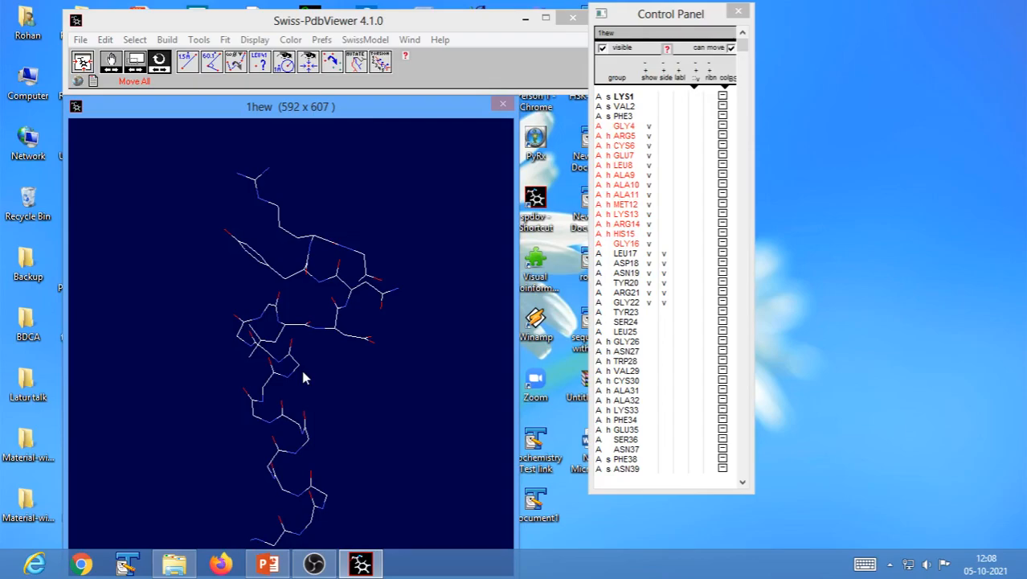
pyautogui.moveTo(355, 407); pyautogui.dragTo(295, 408)
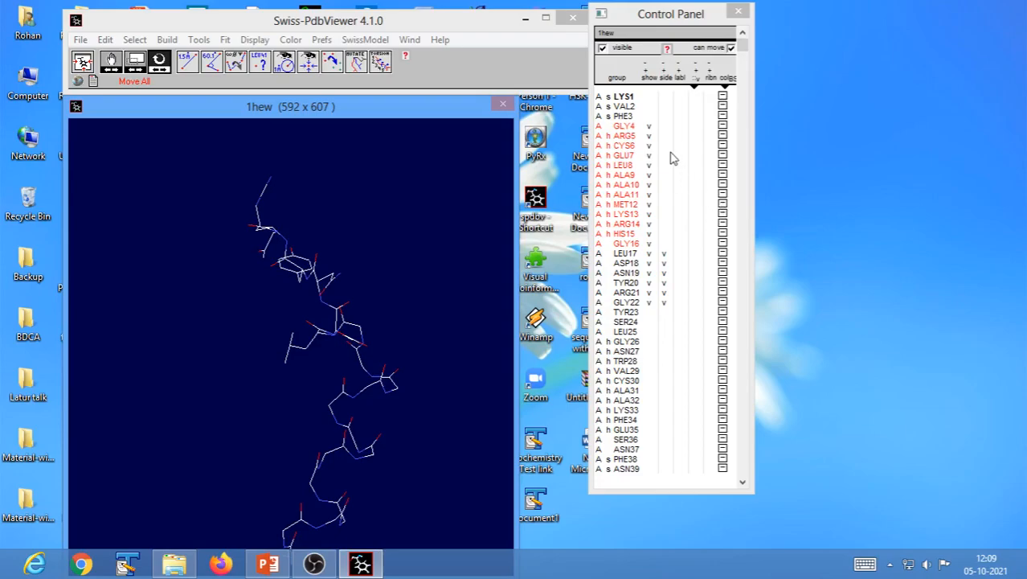
# - Select the continuous range of residues from GLY4 to ALA42 in the group list
pyautogui.click(625, 127)
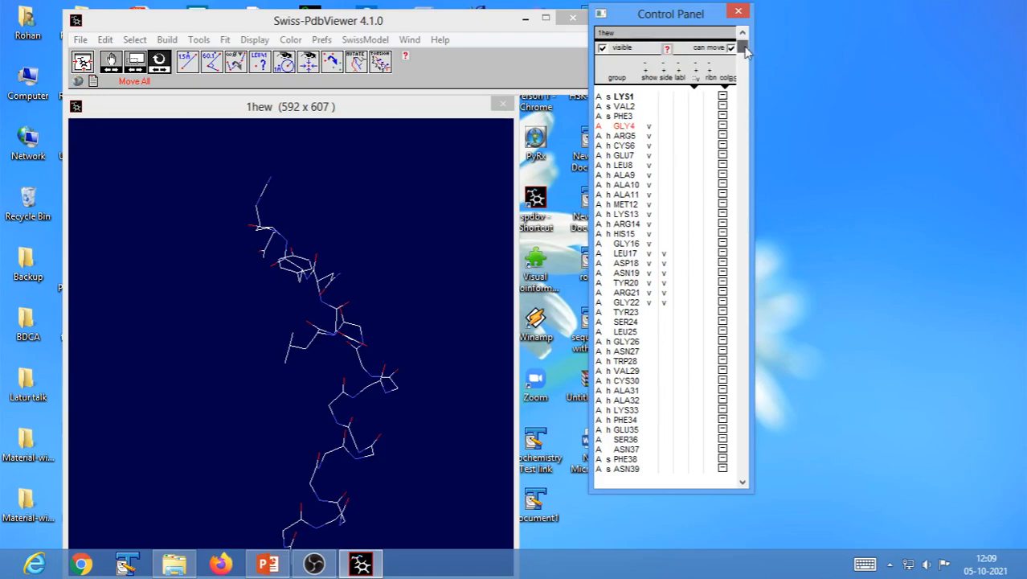
pyautogui.moveTo(746, 49); pyautogui.dragTo(746, 61)
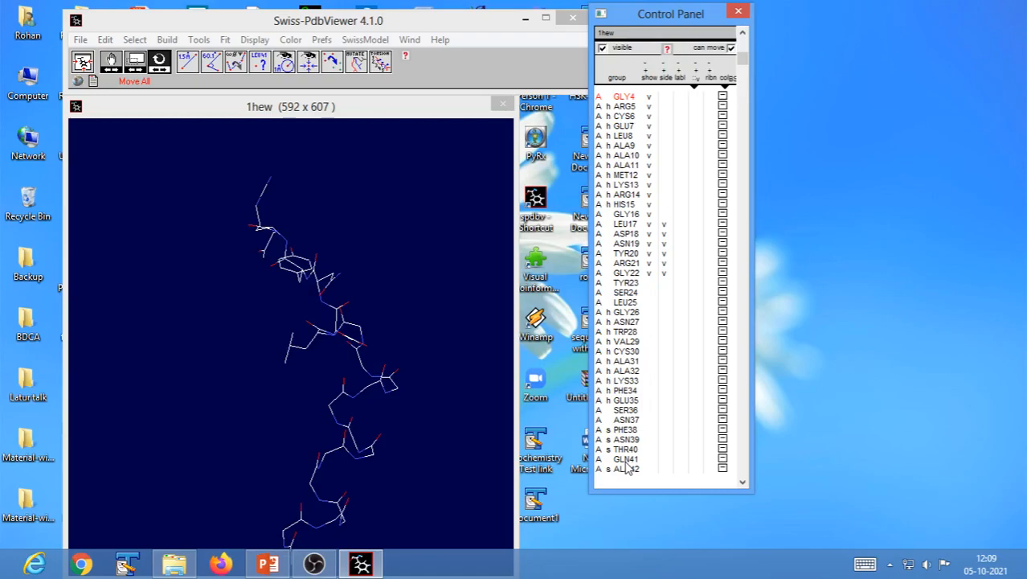
pyautogui.moveTo(625, 462); pyautogui.dragTo(611, 111)
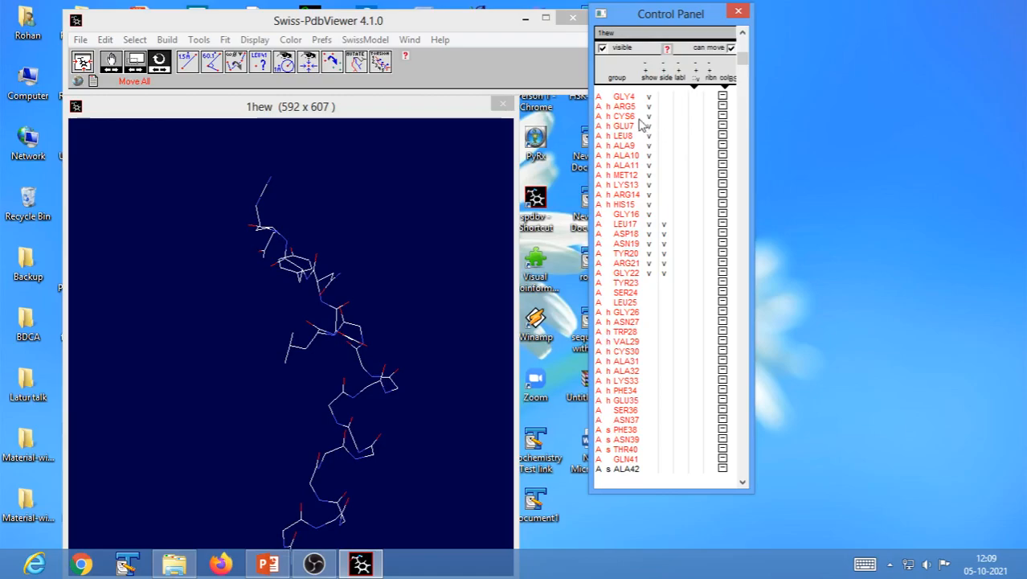
pyautogui.click(625, 98)
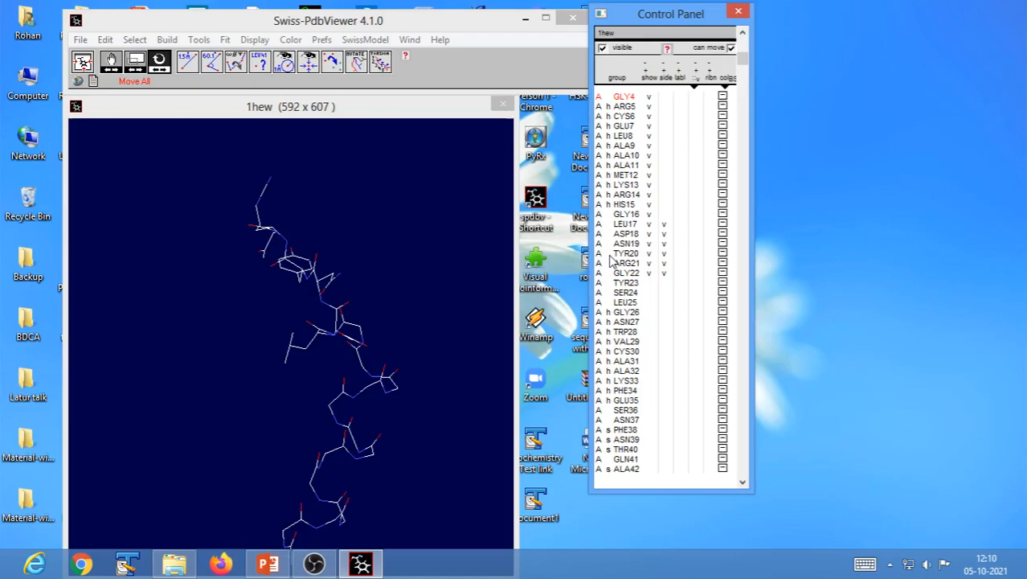
pyautogui.keyDown('shift'); pyautogui.click(626, 471); pyautogui.keyUp('shift')
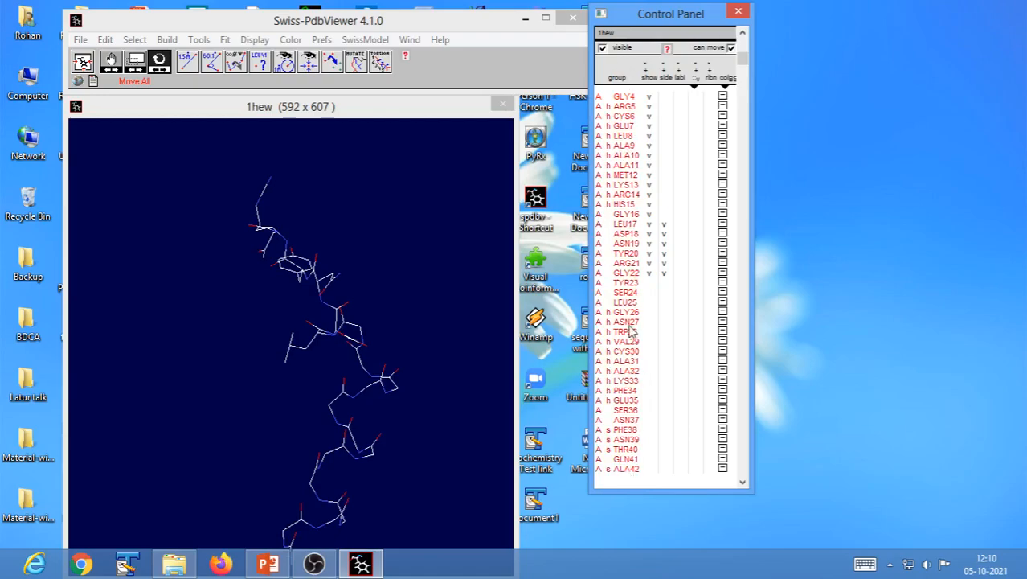
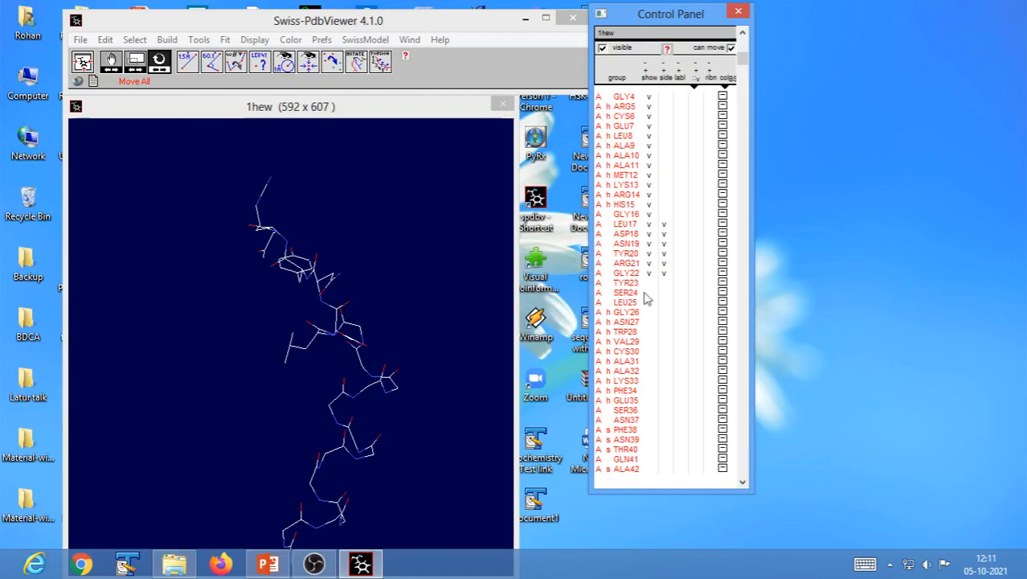
# - Select all residues of chain A at once and check the selection along the group list
pyautogui.moveTo(742, 58); pyautogui.dragTo(742, 188)
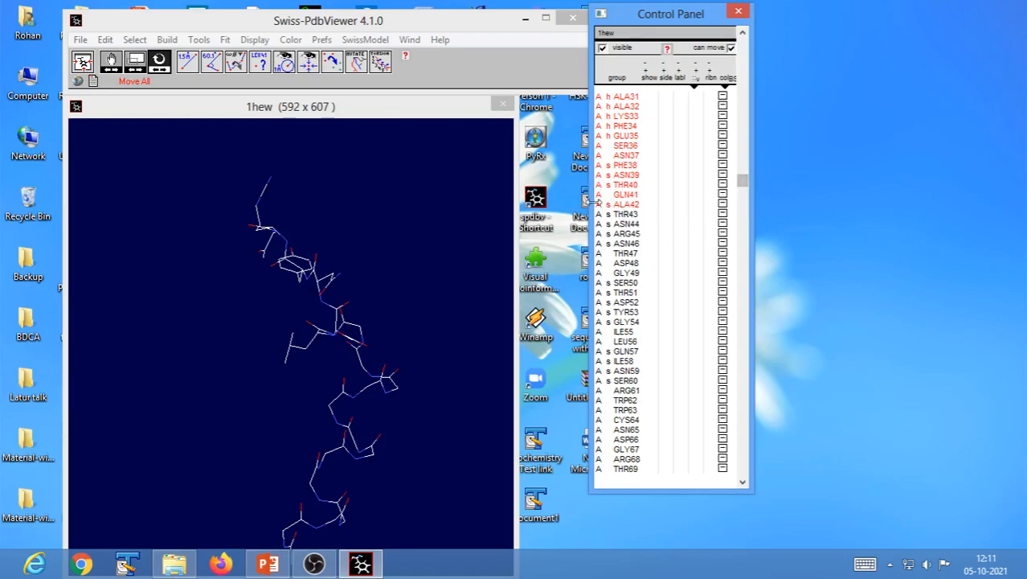
pyautogui.moveTo(743, 184); pyautogui.dragTo(766, 368)
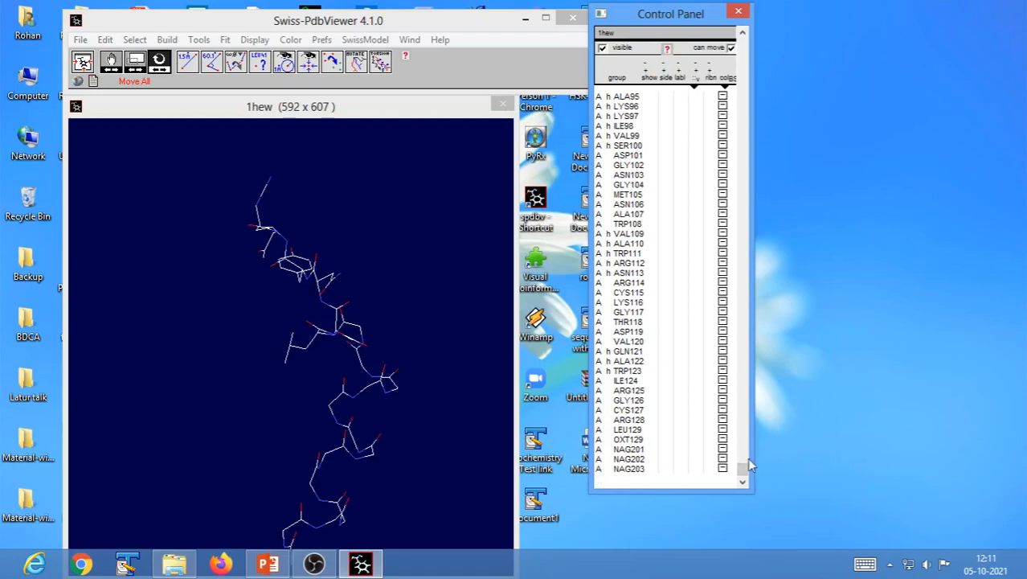
pyautogui.moveTo(745, 466); pyautogui.dragTo(745, 189)
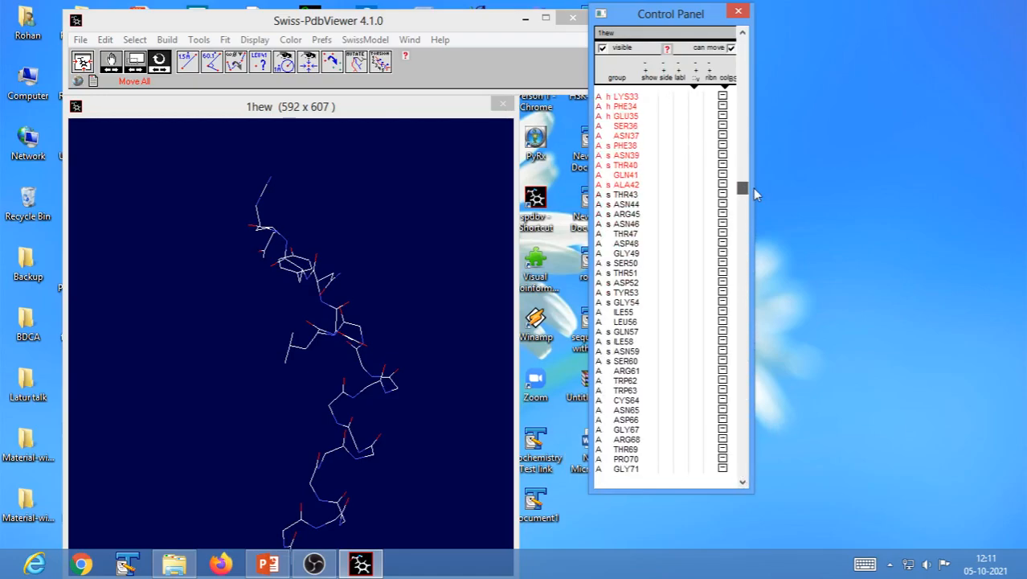
pyautogui.click(600, 329)
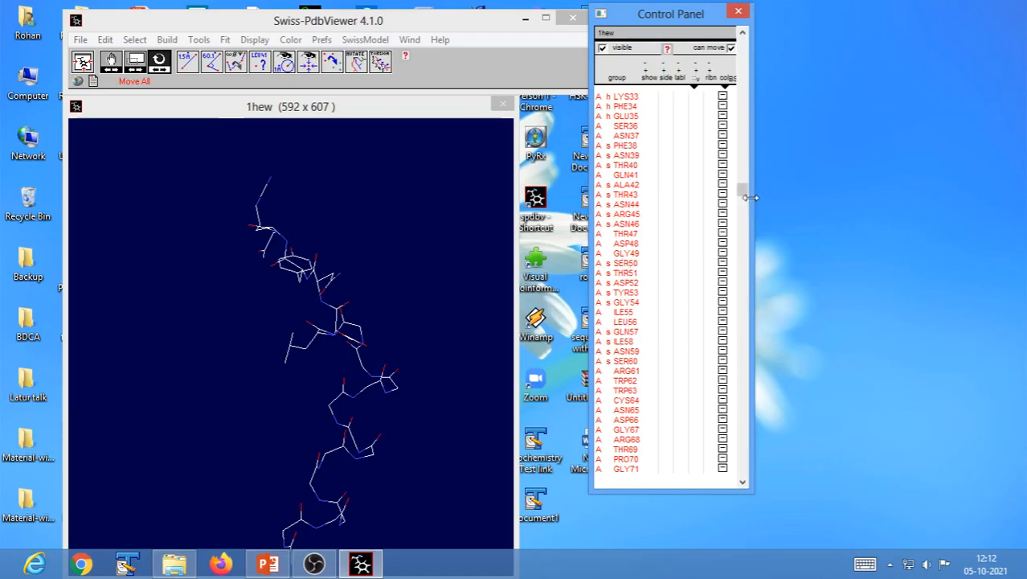
pyautogui.moveTo(741, 191); pyautogui.dragTo(753, 450)
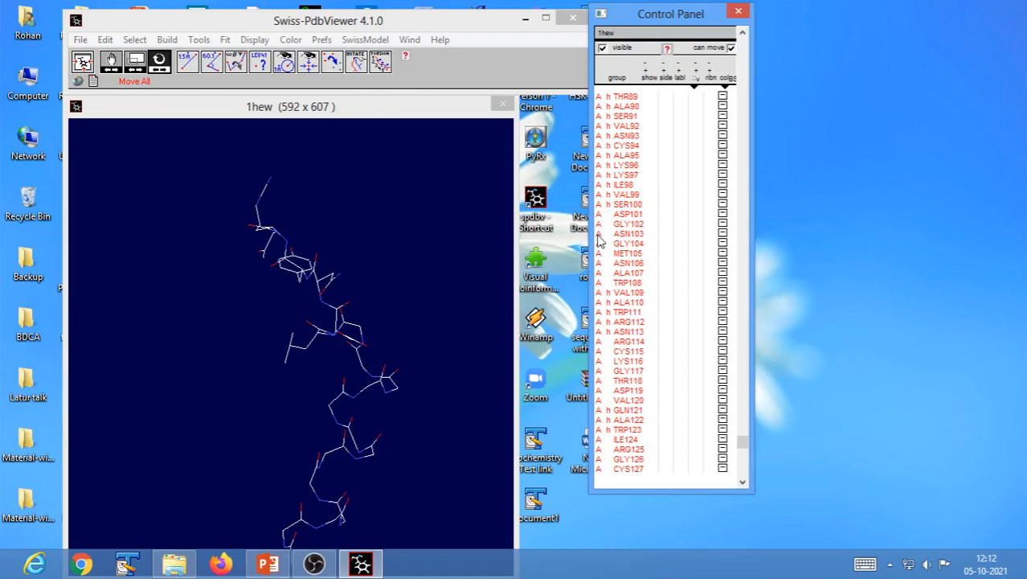
# - Display the selected chain A residues, fit the whole protein in view, and rotate it
pyautogui.press('Return')
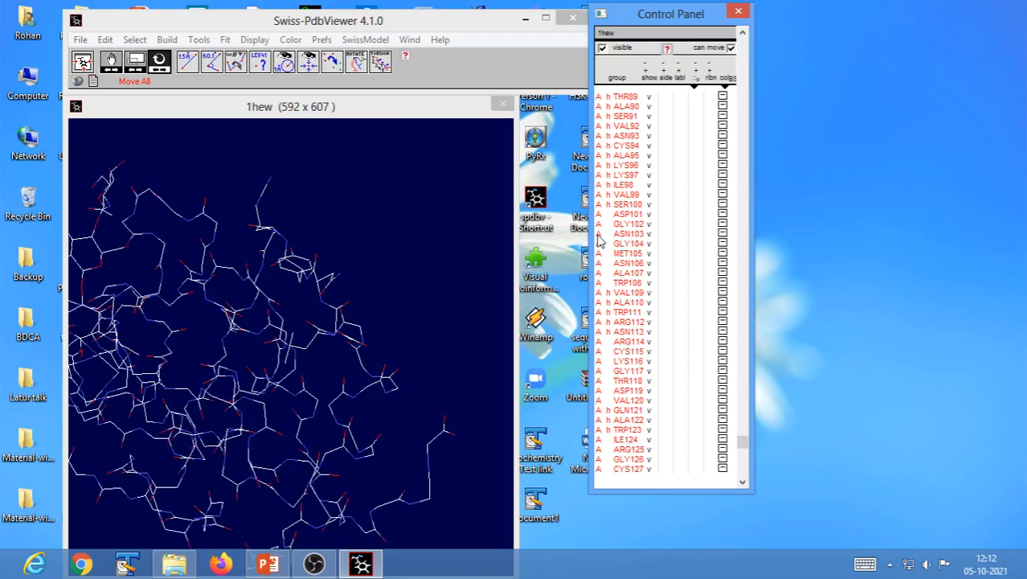
pyautogui.click(83, 63)
pyautogui.moveTo(414, 478); pyautogui.dragTo(348, 493)
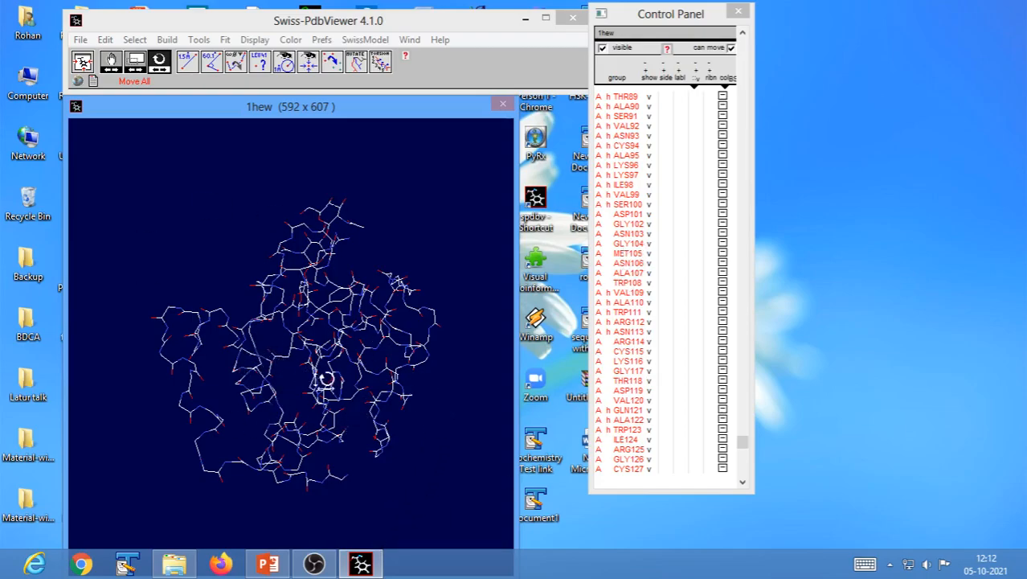
pyautogui.moveTo(398, 394); pyautogui.dragTo(304, 381)
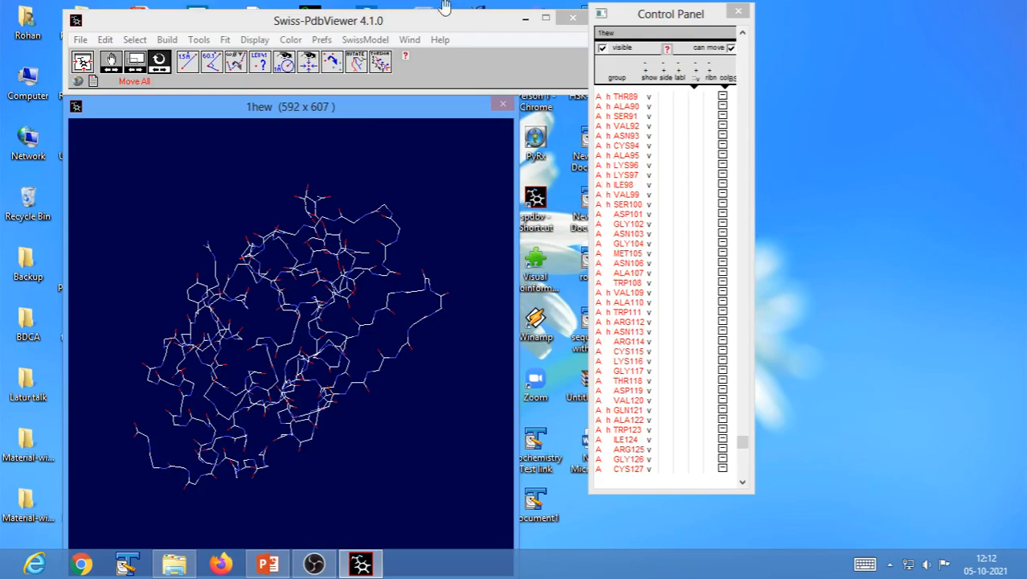
# - Select all groups of the protein and show the side chains of every residue
pyautogui.click(134, 41)
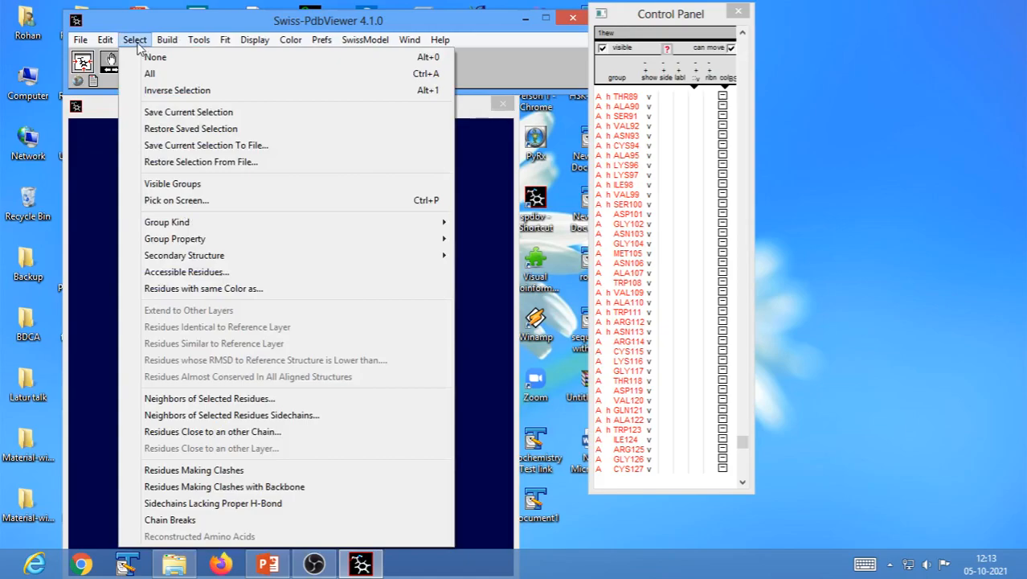
pyautogui.click(136, 42)
pyautogui.click(136, 40)
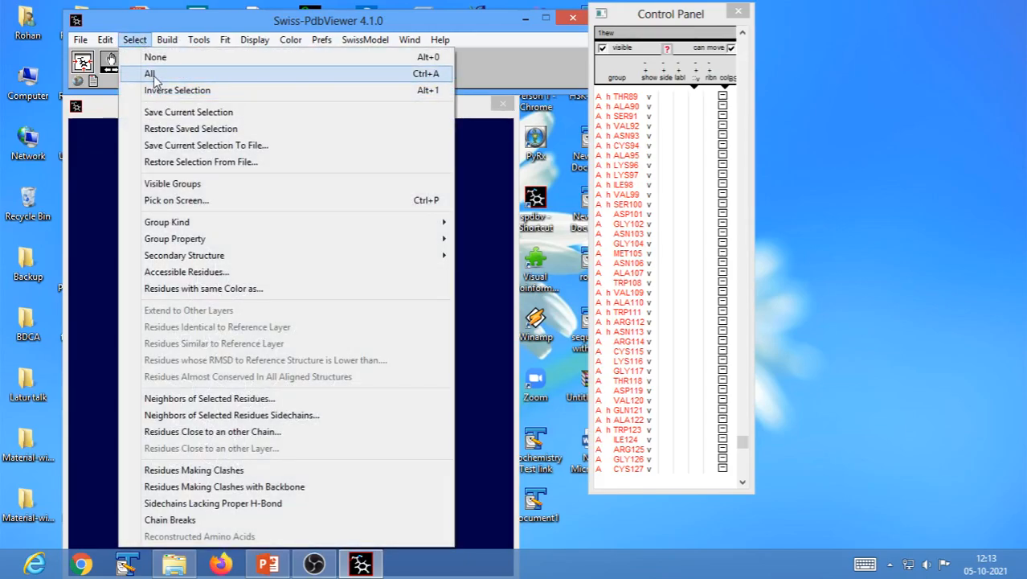
pyautogui.click(150, 74)
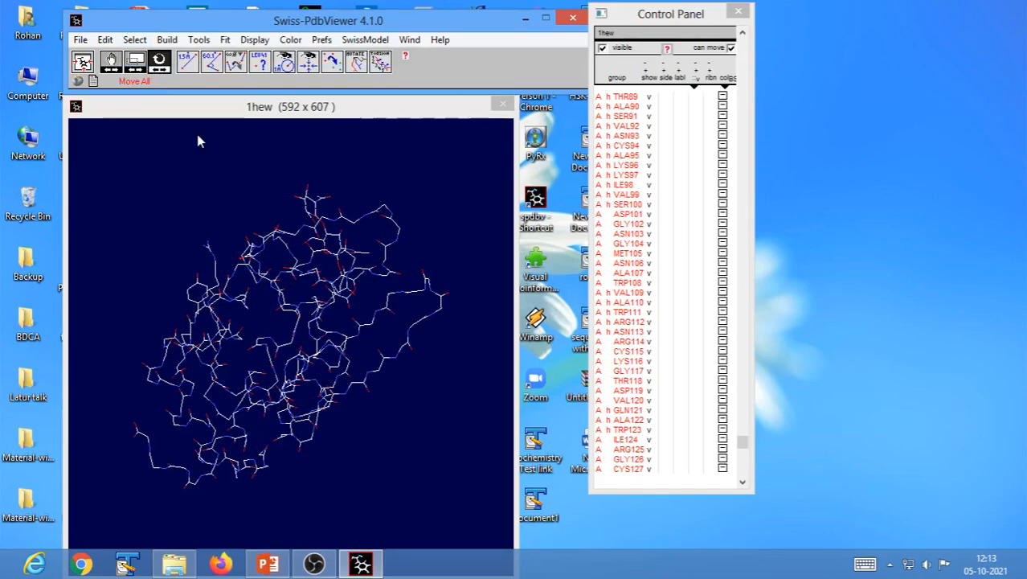
pyautogui.click(668, 80)
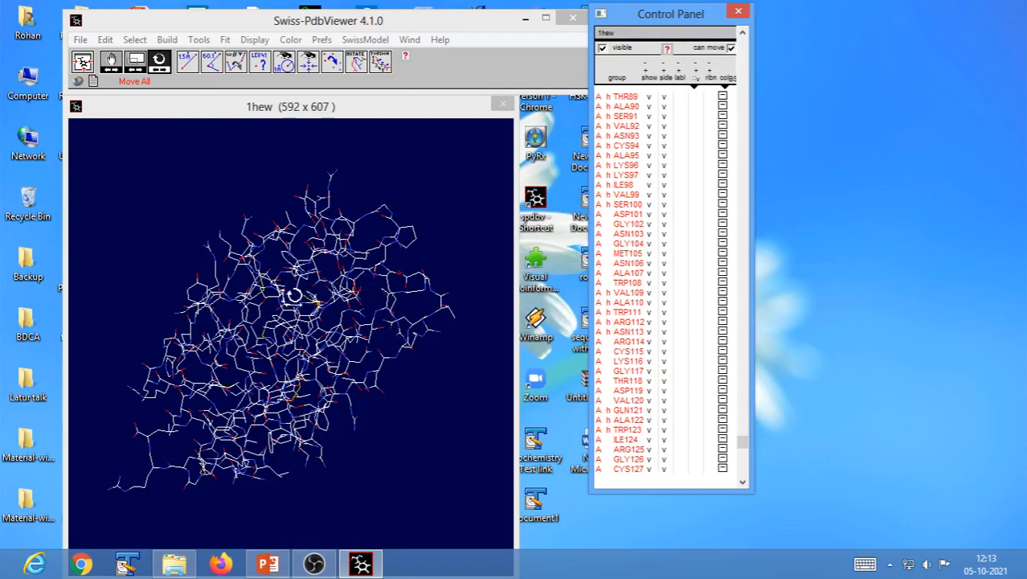
# - Compute the hydrogen bonds of the displayed protein
pyautogui.click(191, 43)
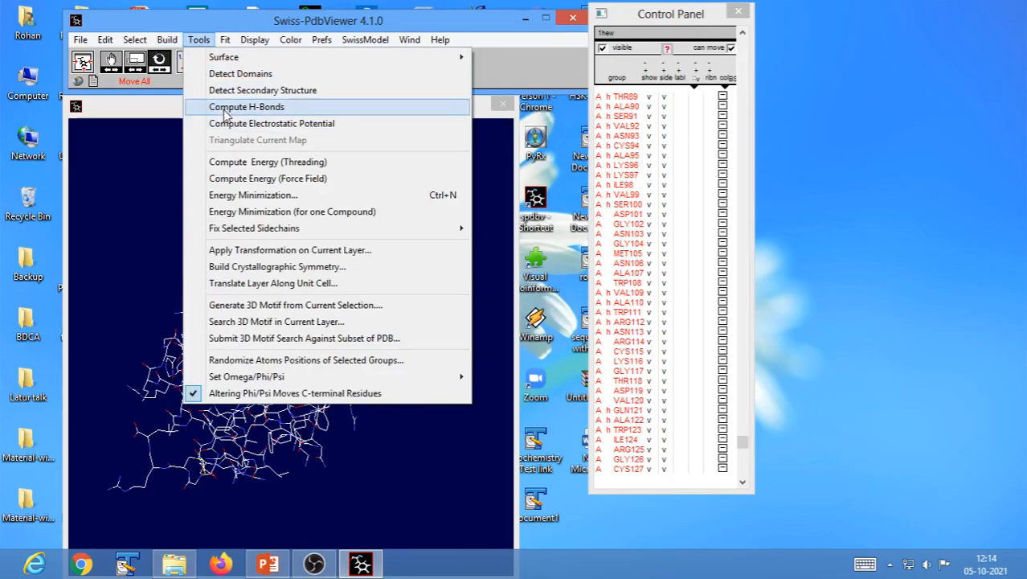
pyautogui.click(226, 113)
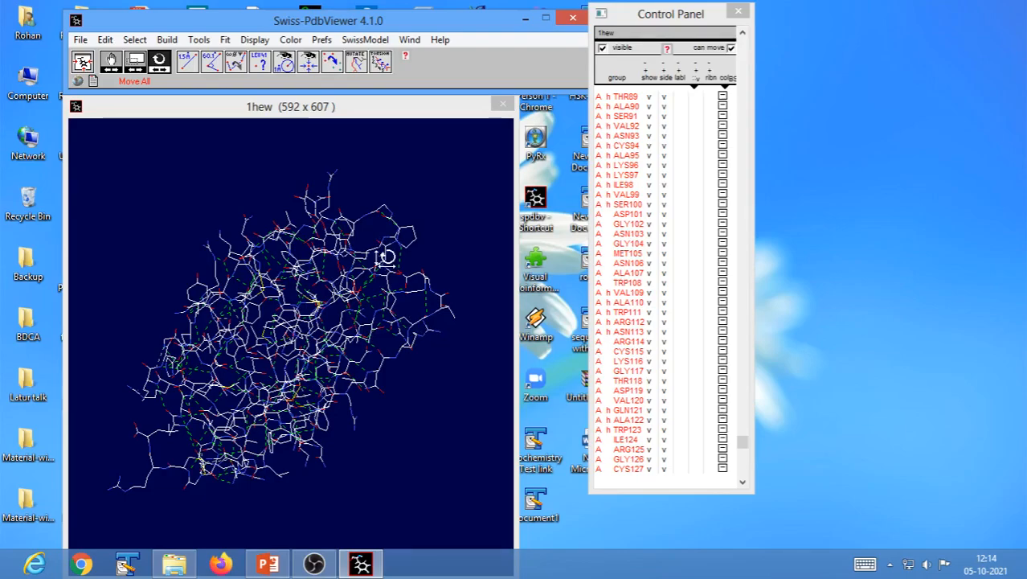
pyautogui.click(198, 41)
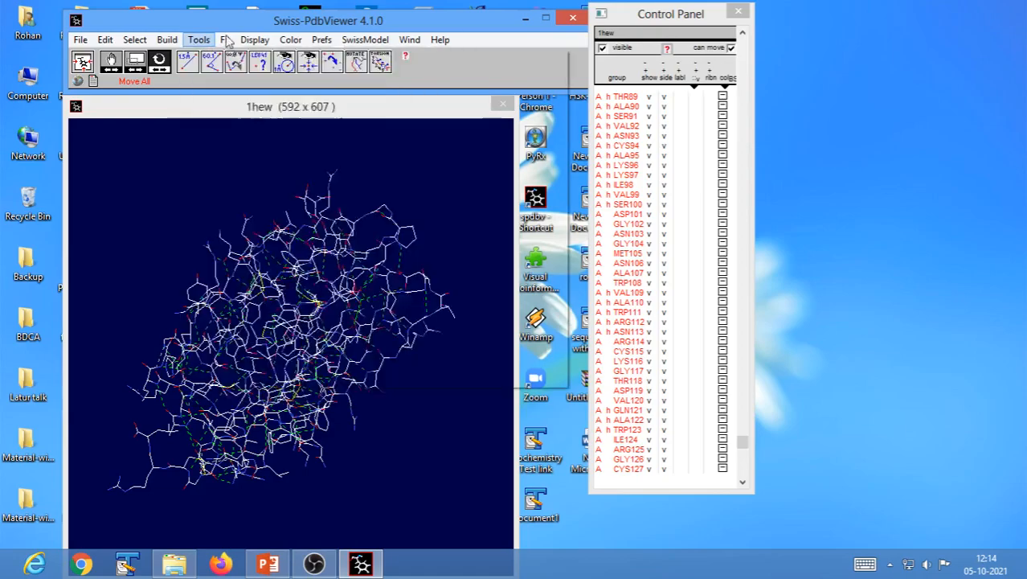
pyautogui.click(201, 40)
pyautogui.moveTo(245, 229)
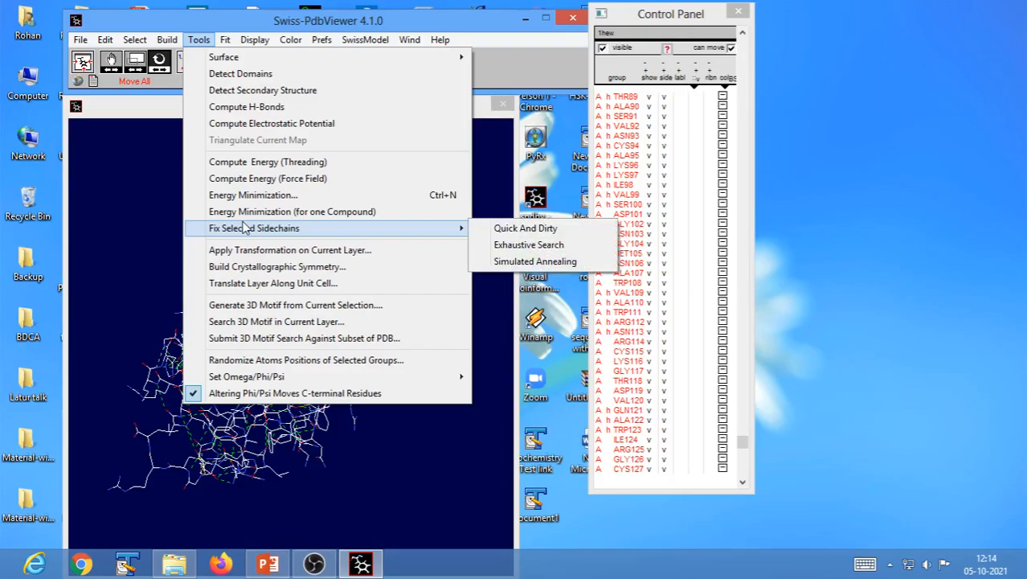
pyautogui.click(101, 251)
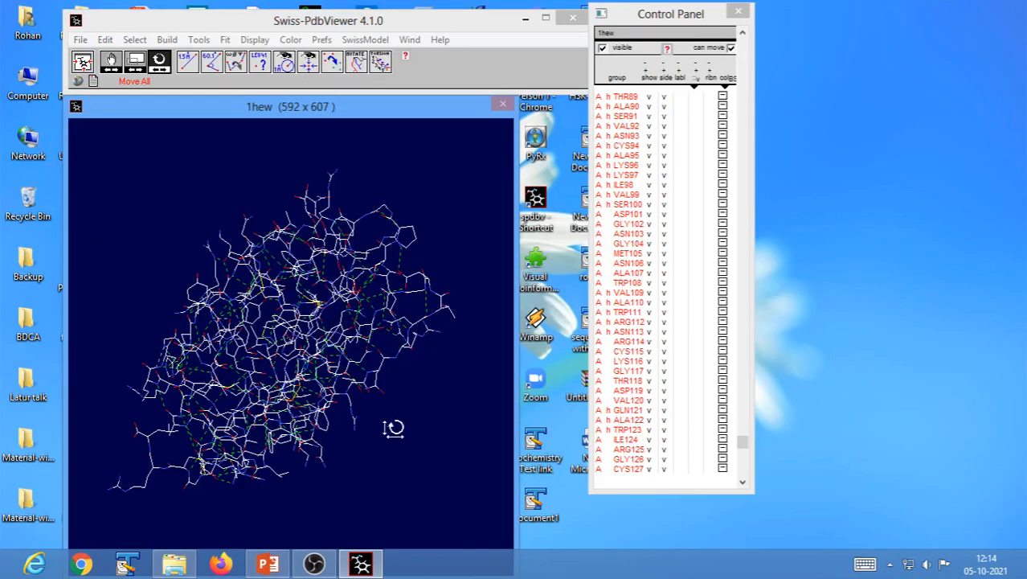
# - Select all helix residues by secondary structure, display only those residues, and rotate the helices to view them
pyautogui.moveTo(392, 426); pyautogui.dragTo(339, 419)
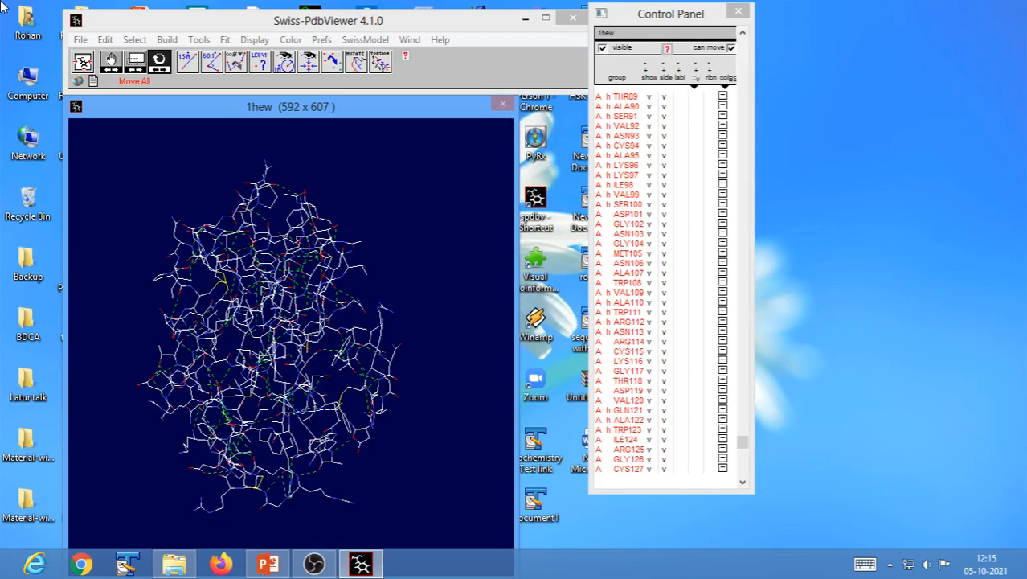
pyautogui.click(135, 40)
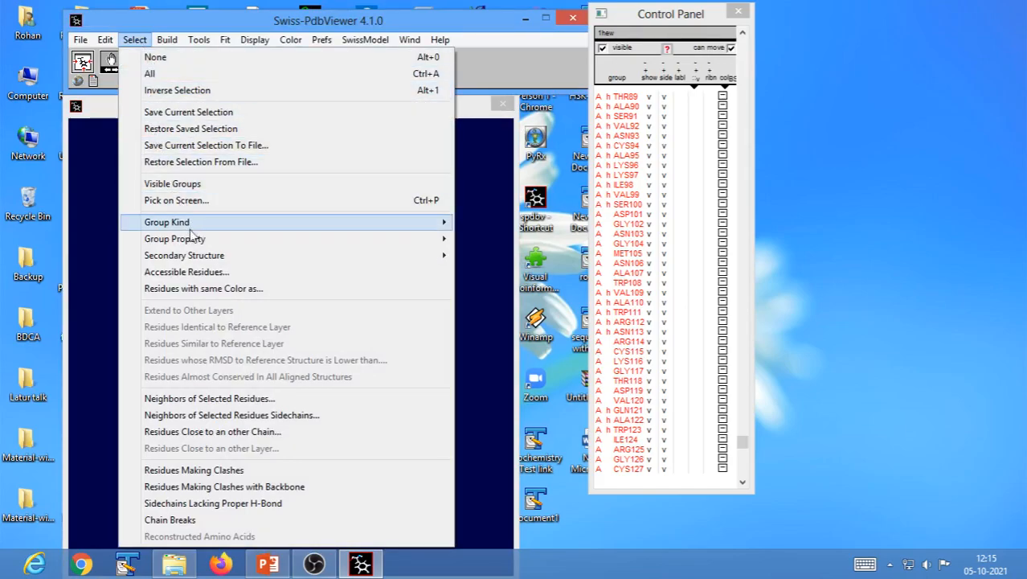
pyautogui.moveTo(207, 256)
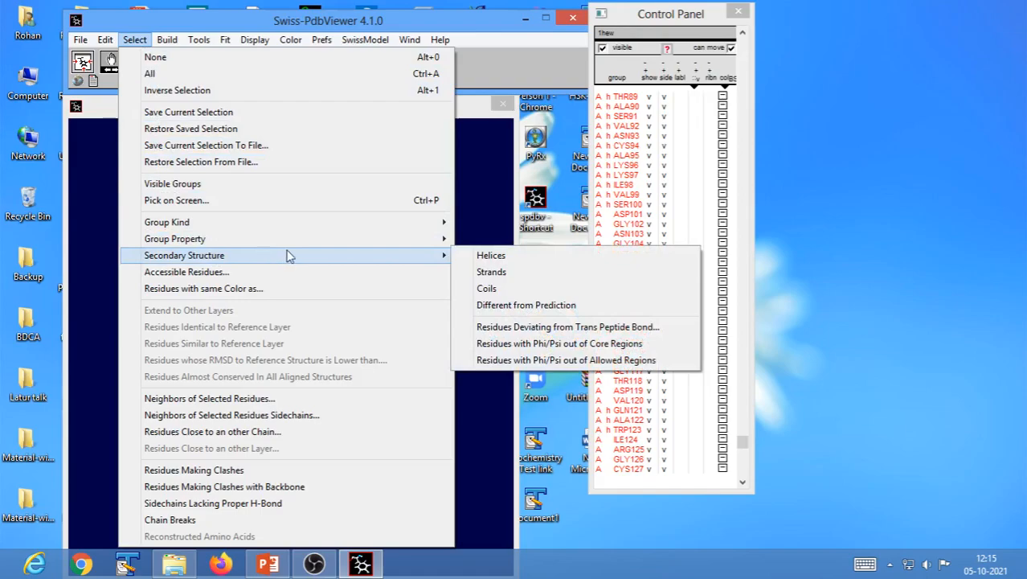
pyautogui.click(498, 260)
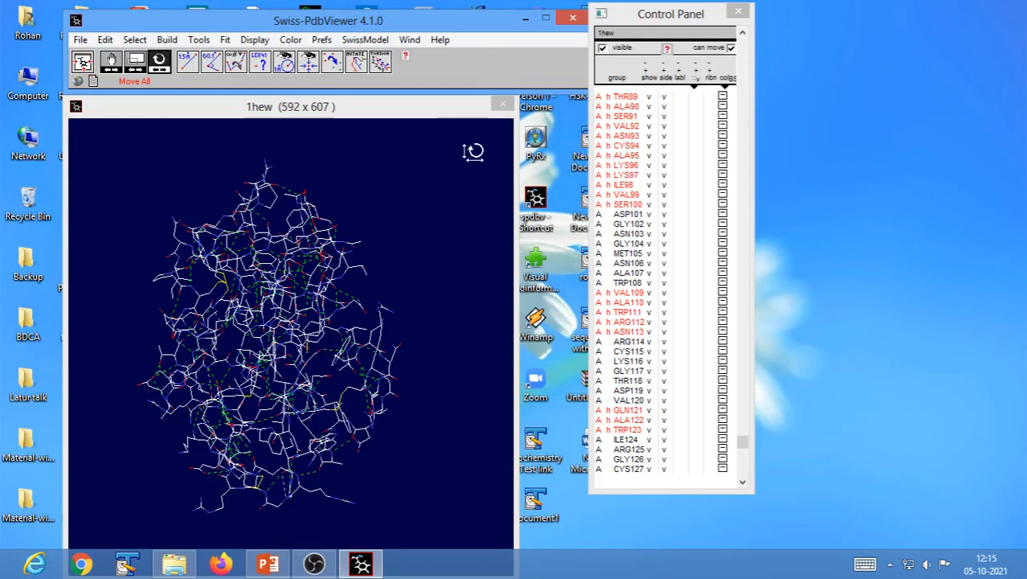
pyautogui.press('Return')
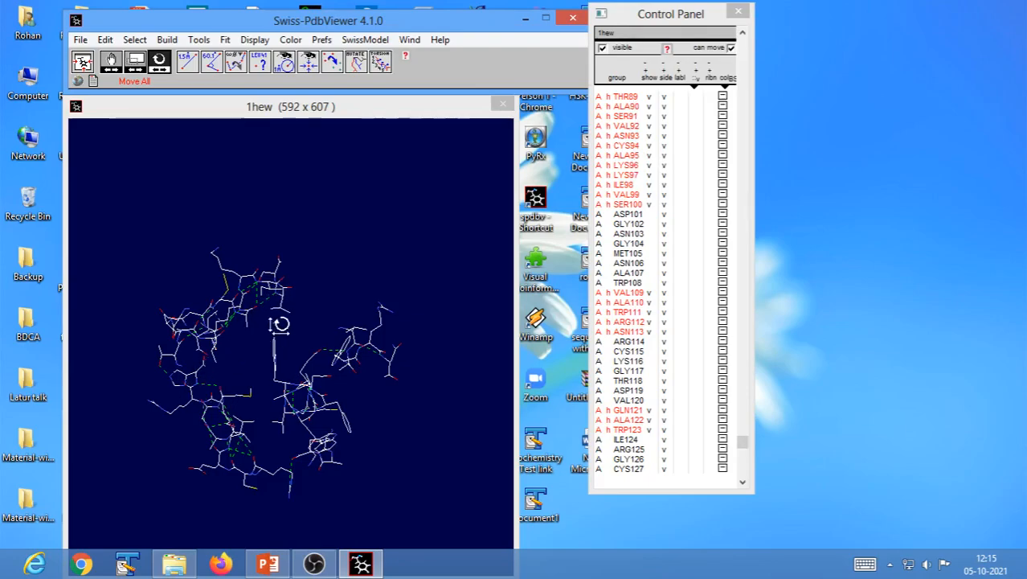
pyautogui.moveTo(234, 323); pyautogui.dragTo(270, 383)
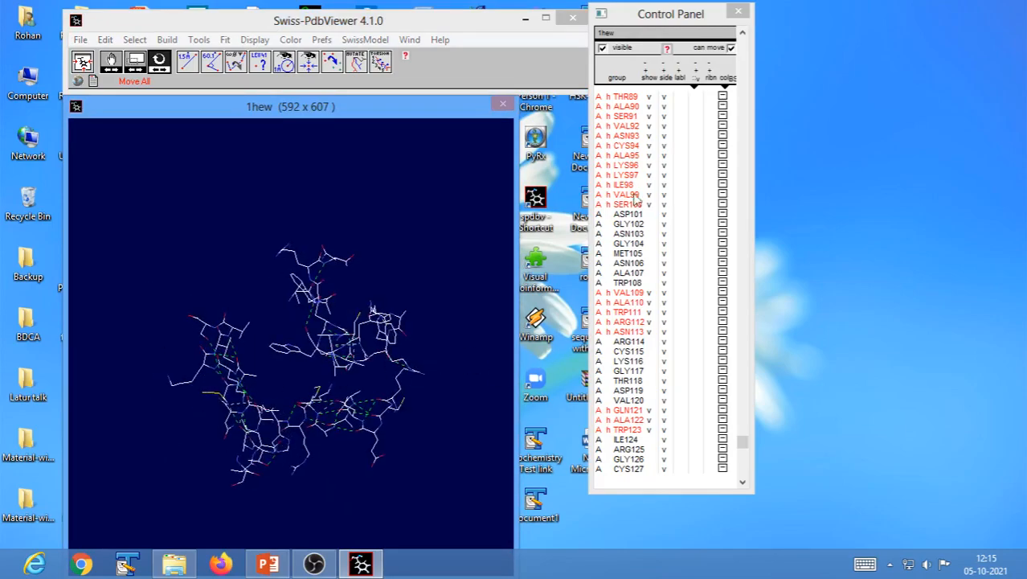
pyautogui.moveTo(247, 490); pyautogui.dragTo(222, 484)
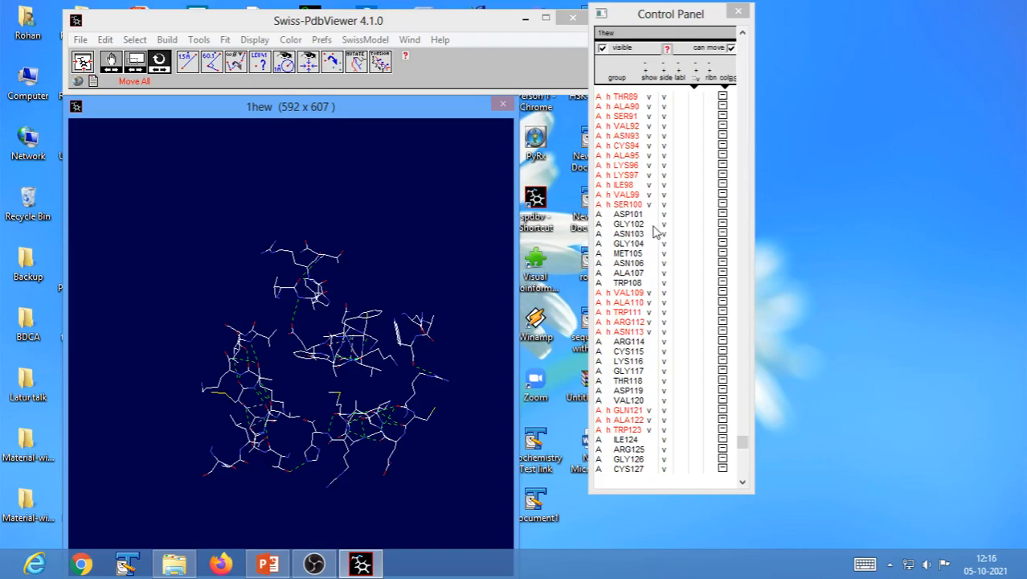
# - Hide the side chains of all residues and rotate the helix backbones to inspect their hydrogen bonds
pyautogui.click(664, 144)
pyautogui.click(408, 419)
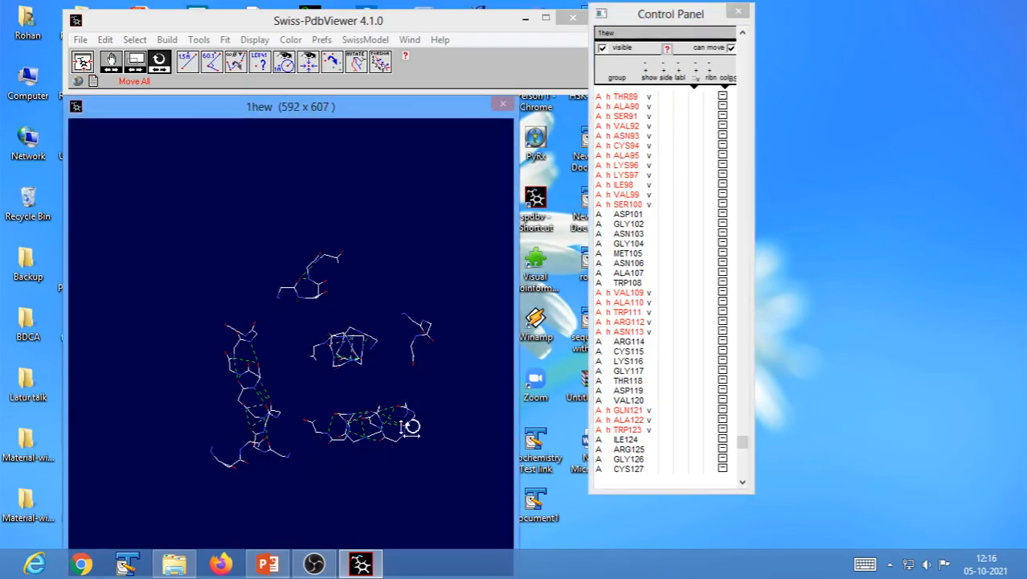
pyautogui.moveTo(408, 420); pyautogui.dragTo(225, 469)
pyautogui.moveTo(298, 374); pyautogui.dragTo(332, 401)
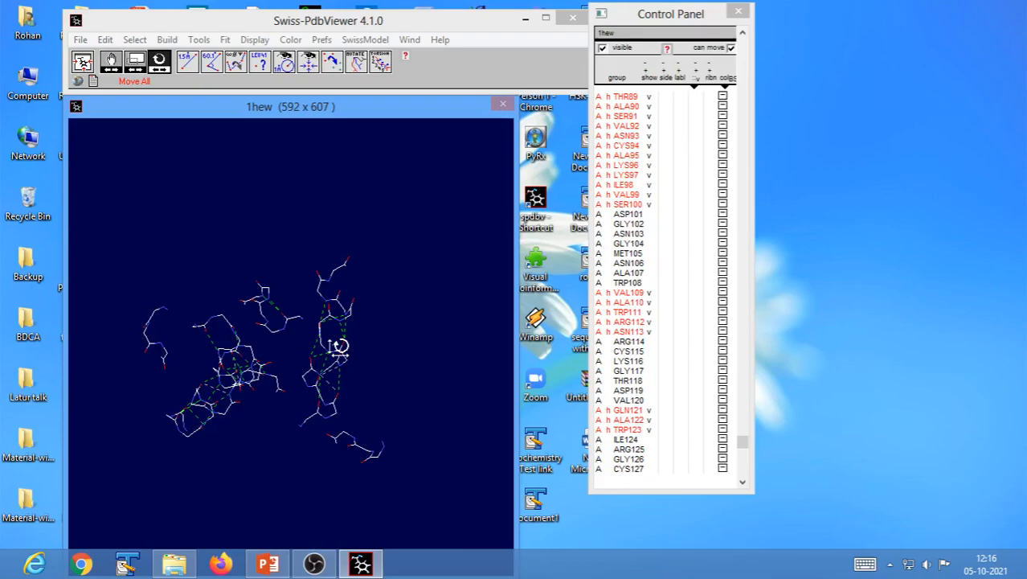
pyautogui.moveTo(390, 406); pyautogui.dragTo(362, 350)
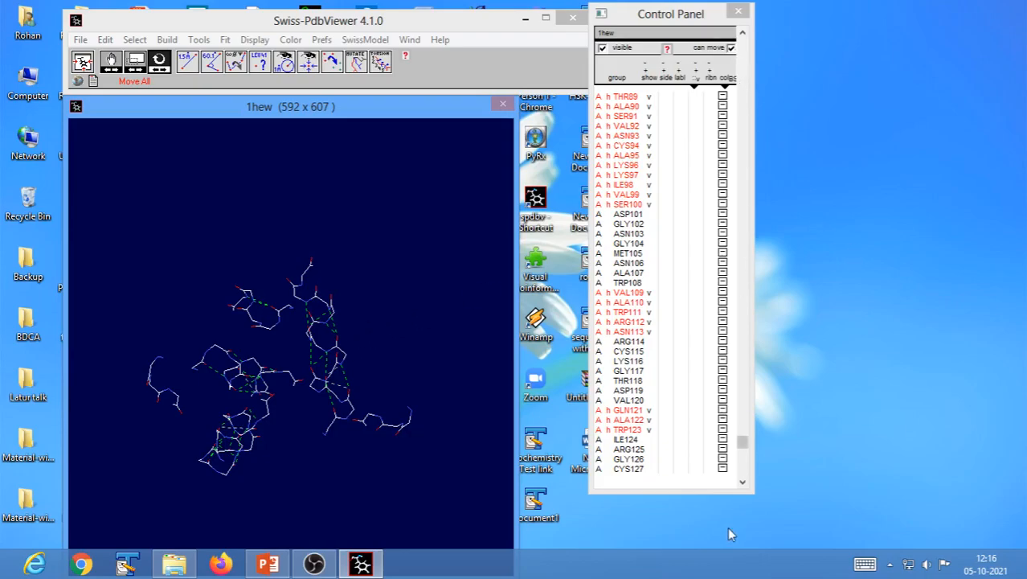
# - Select and display only the first helix, ARG5 to HIS15, and fit it in the view
pyautogui.moveTo(742, 442); pyautogui.dragTo(744, 45)
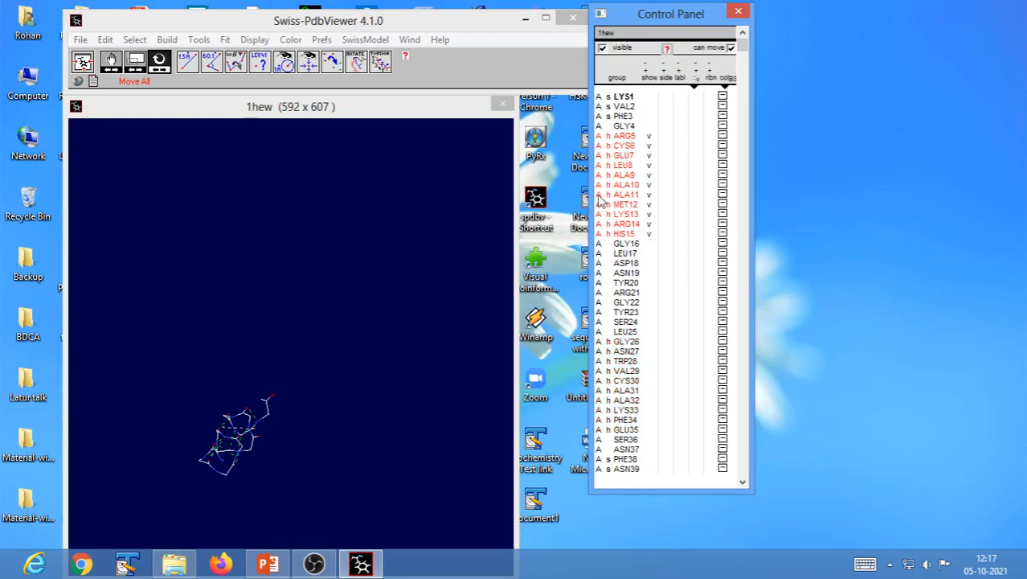
pyautogui.moveTo(286, 447); pyautogui.dragTo(289, 358)
pyautogui.click(82, 63)
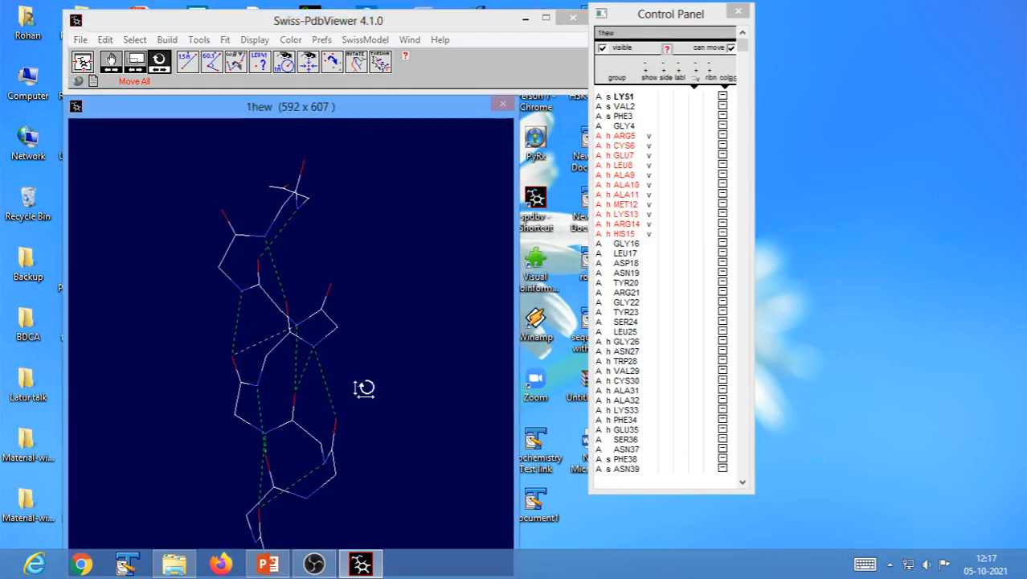
pyautogui.moveTo(363, 387); pyautogui.dragTo(302, 404)
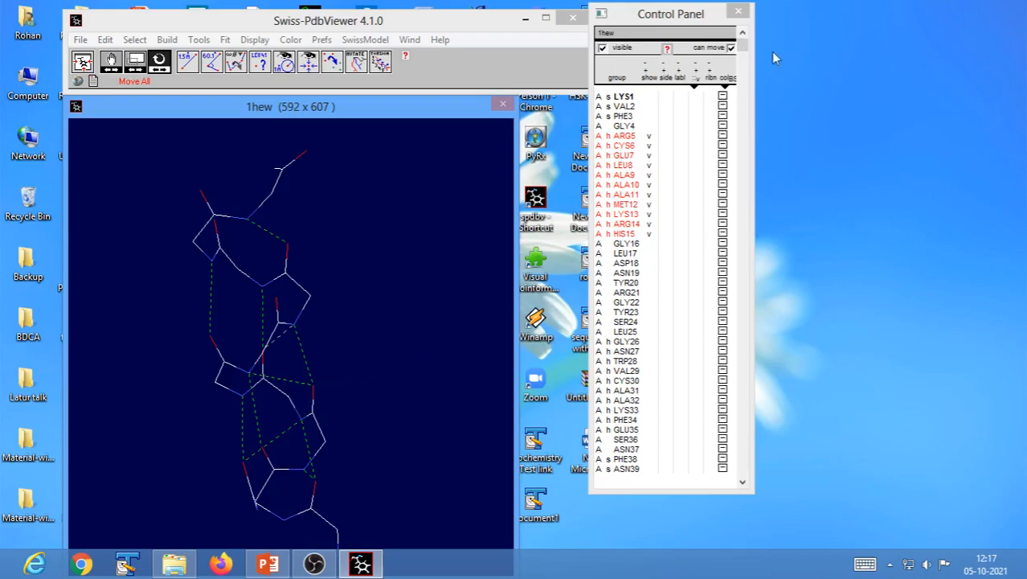
# - Label the residues of the ARG5 to HIS15 helix and examine its hydrogen bonds from several angles
pyautogui.click(680, 84)
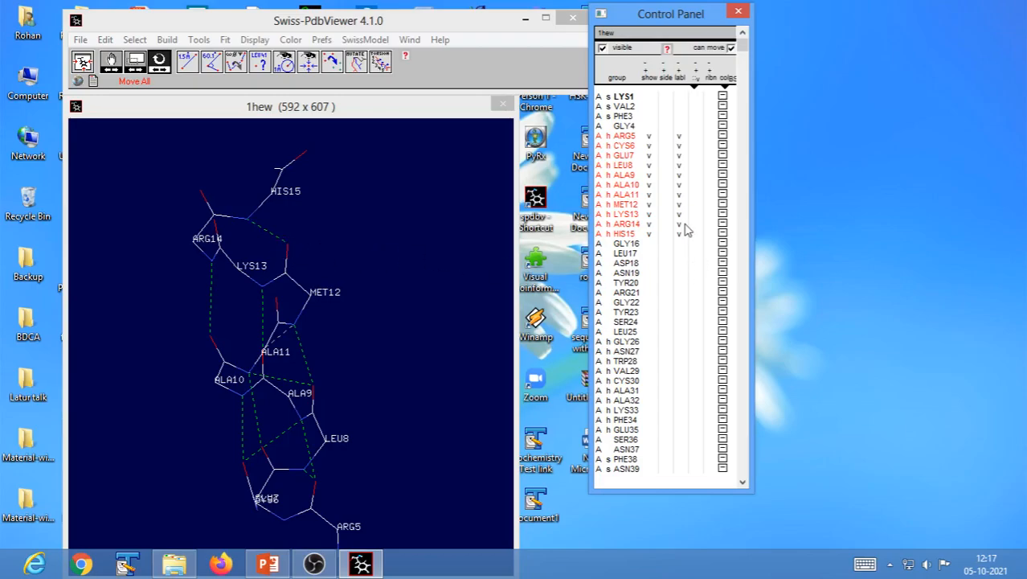
pyautogui.moveTo(349, 415); pyautogui.dragTo(304, 232)
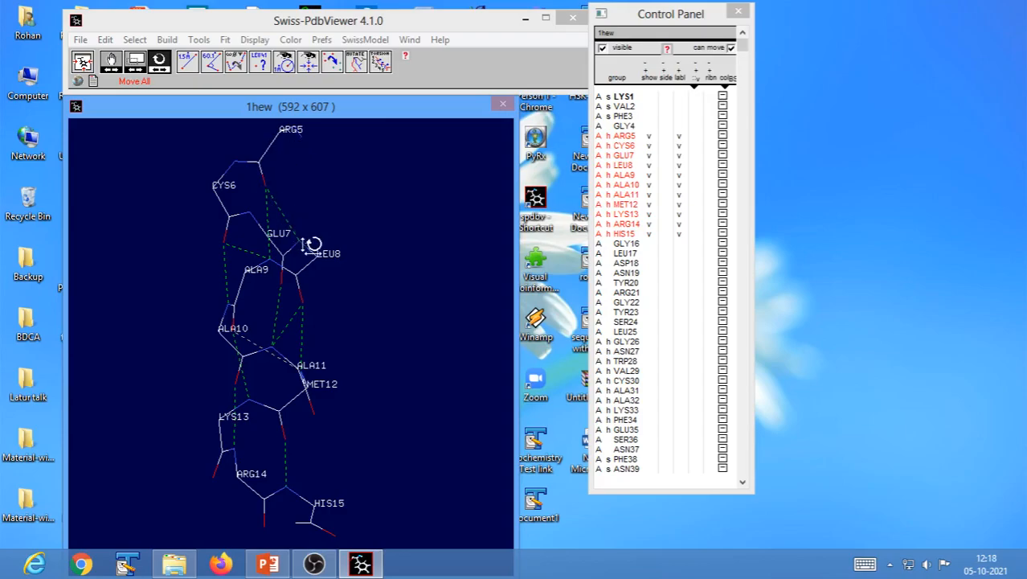
pyautogui.moveTo(323, 275); pyautogui.dragTo(354, 279)
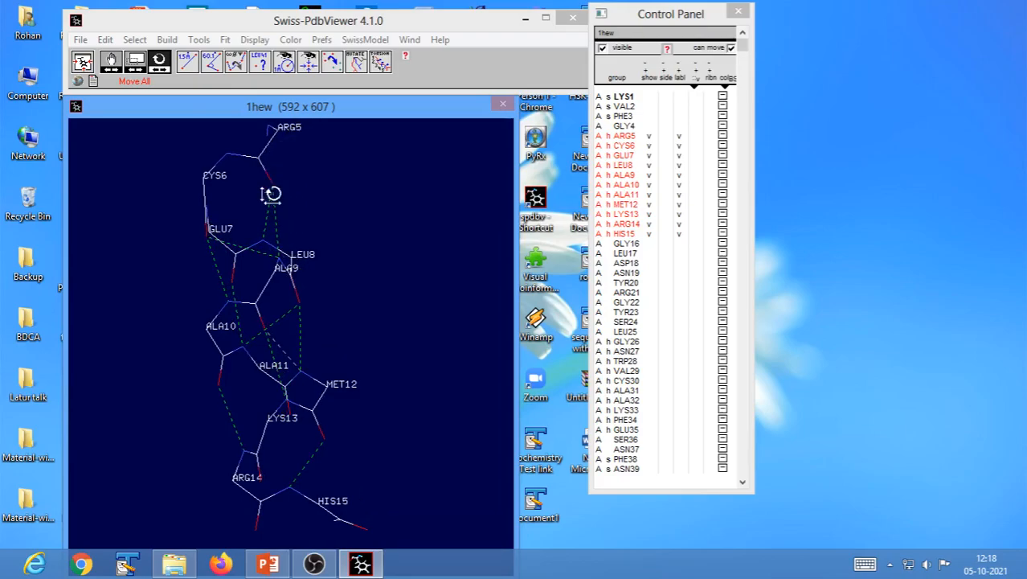
pyautogui.moveTo(287, 281)
pyautogui.mouseDown()
pyautogui.moveTo(270, 272)
pyautogui.moveTo(279, 283)
pyautogui.mouseUp()
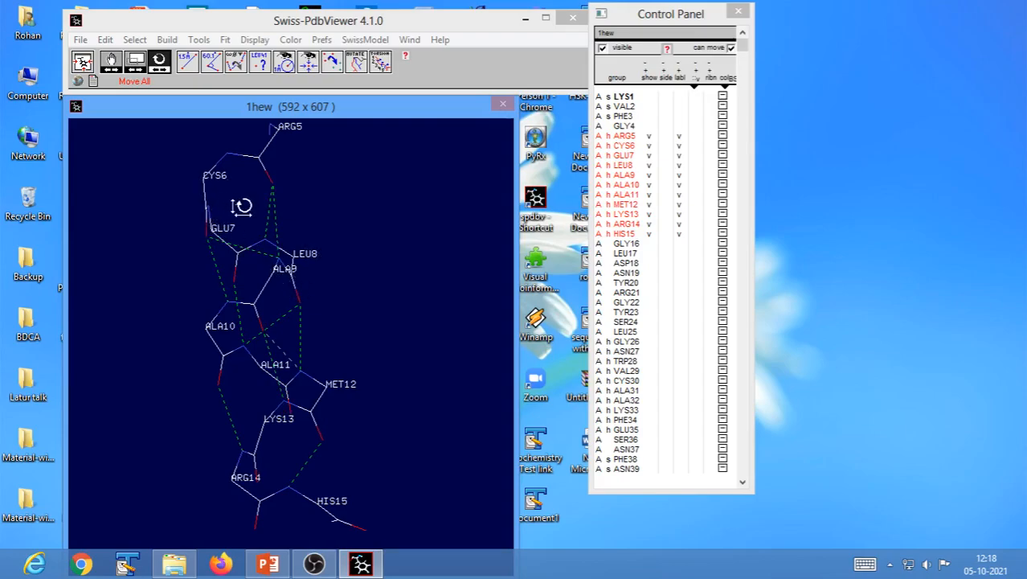
pyautogui.moveTo(239, 207); pyautogui.dragTo(266, 208)
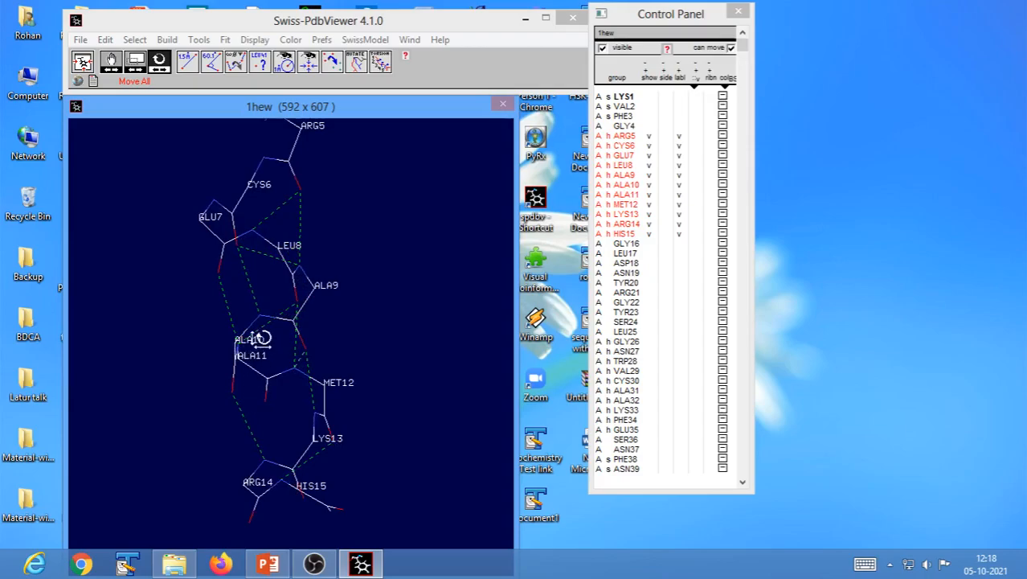
pyautogui.moveTo(246, 270); pyautogui.dragTo(292, 273)
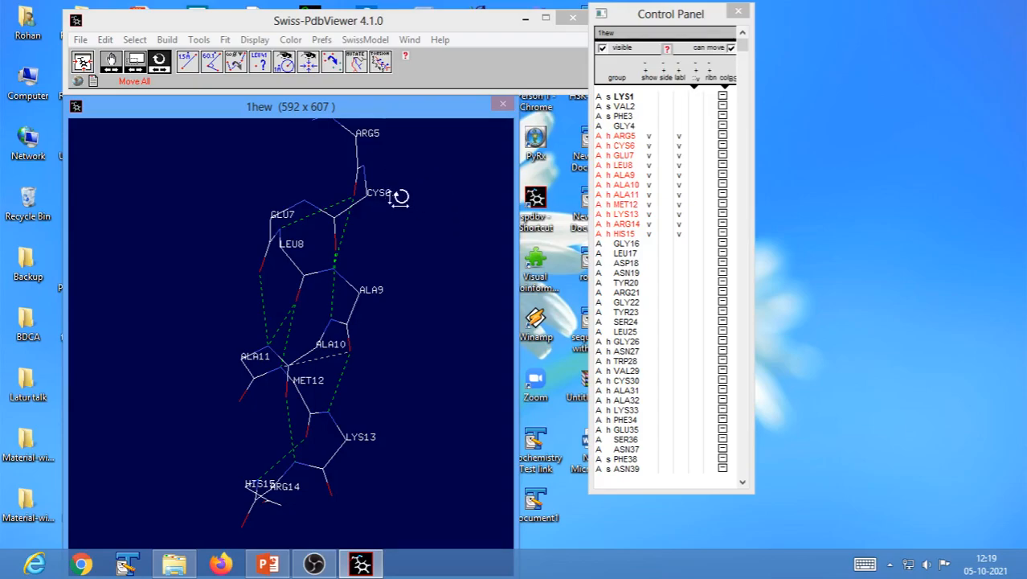
pyautogui.moveTo(366, 219); pyautogui.dragTo(314, 191)
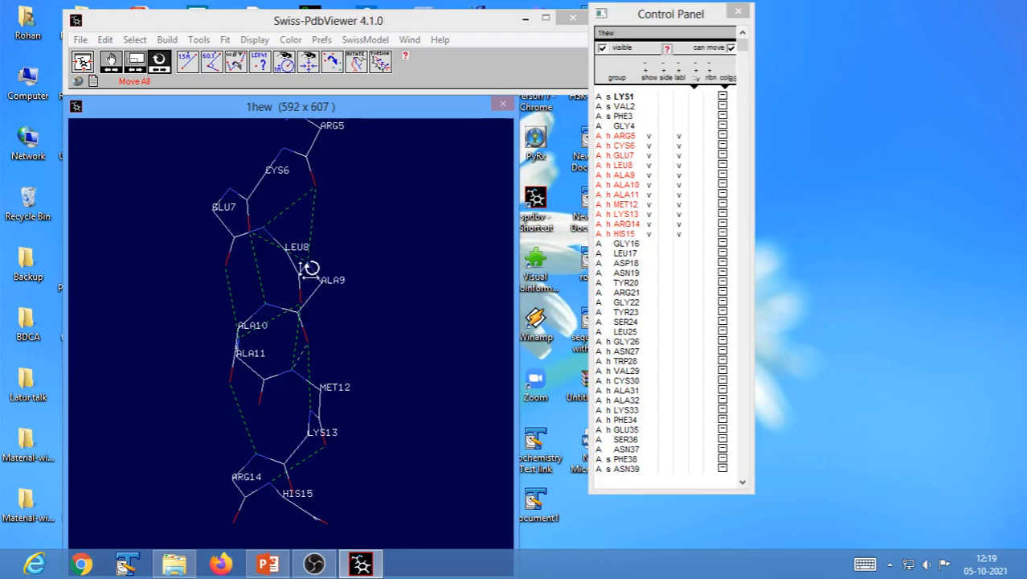
pyautogui.moveTo(308, 281)
pyautogui.mouseDown()
pyautogui.moveTo(285, 279)
pyautogui.moveTo(321, 276)
pyautogui.moveTo(312, 273)
pyautogui.mouseUp()
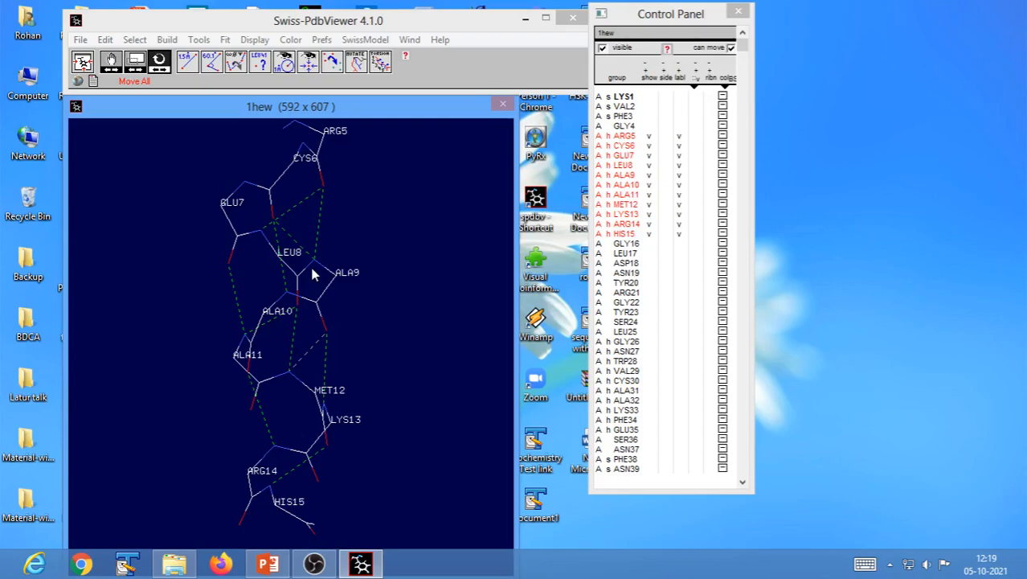
# - Switch to PowerPoint, handwrite "n → n+4, 1 → 5, 2 → 6" and "n → n+3, 1 → 4" on the slide, and return to the helix
pyautogui.click(268, 565)
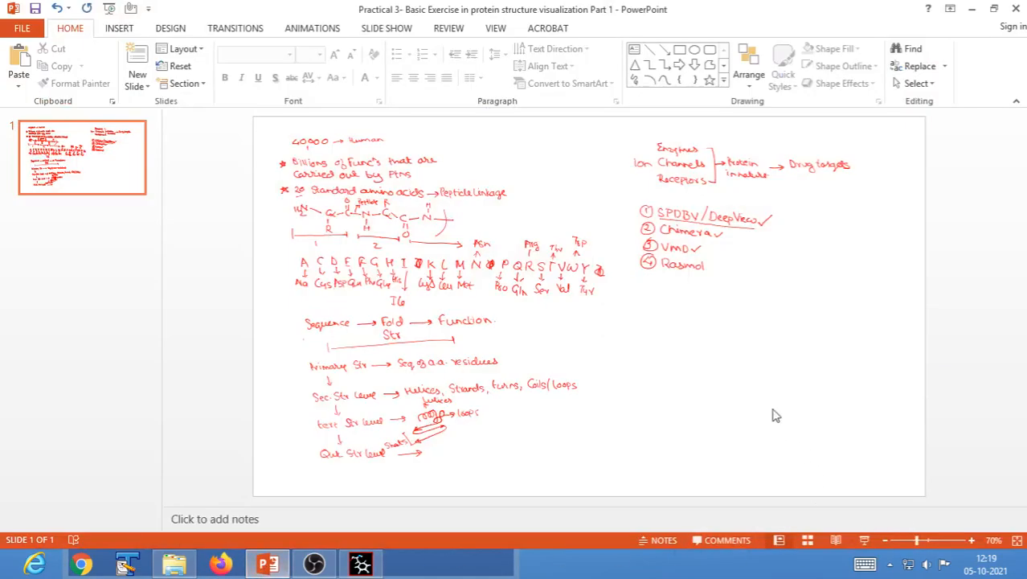
pyautogui.click(863, 539)
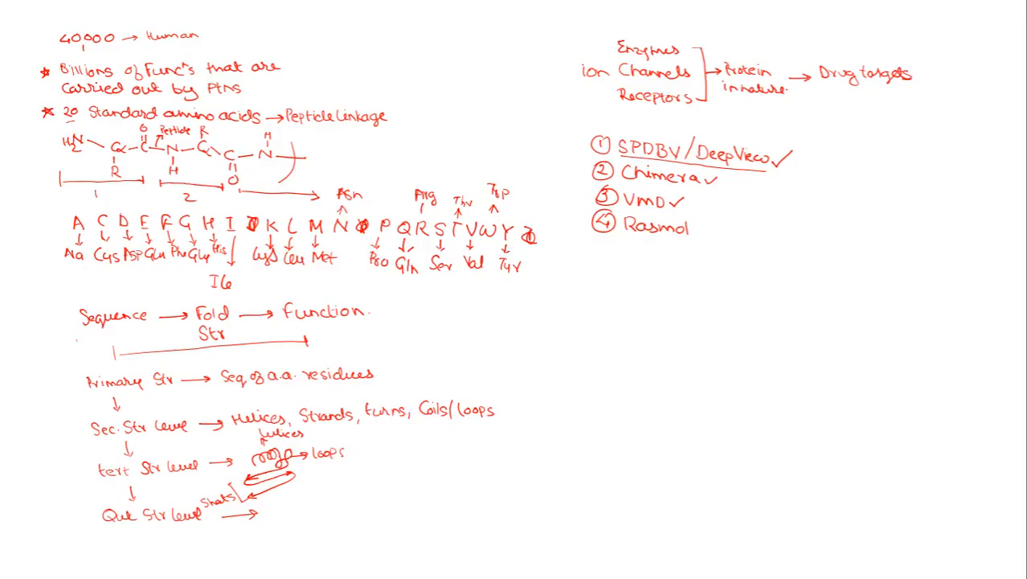
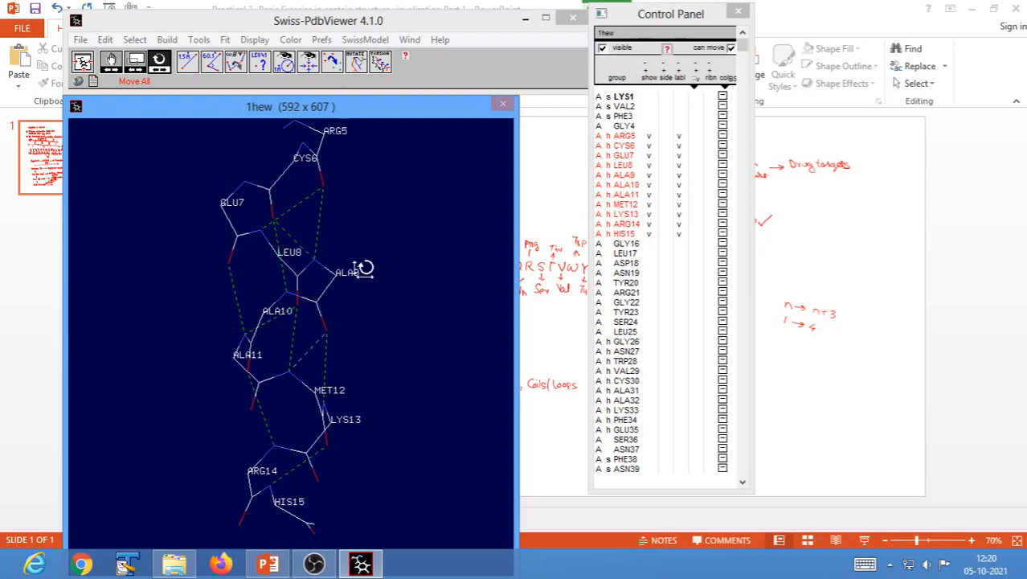
pyautogui.moveTo(367, 330)
pyautogui.mouseDown()
pyautogui.moveTo(414, 333)
pyautogui.moveTo(368, 335)
pyautogui.mouseUp()
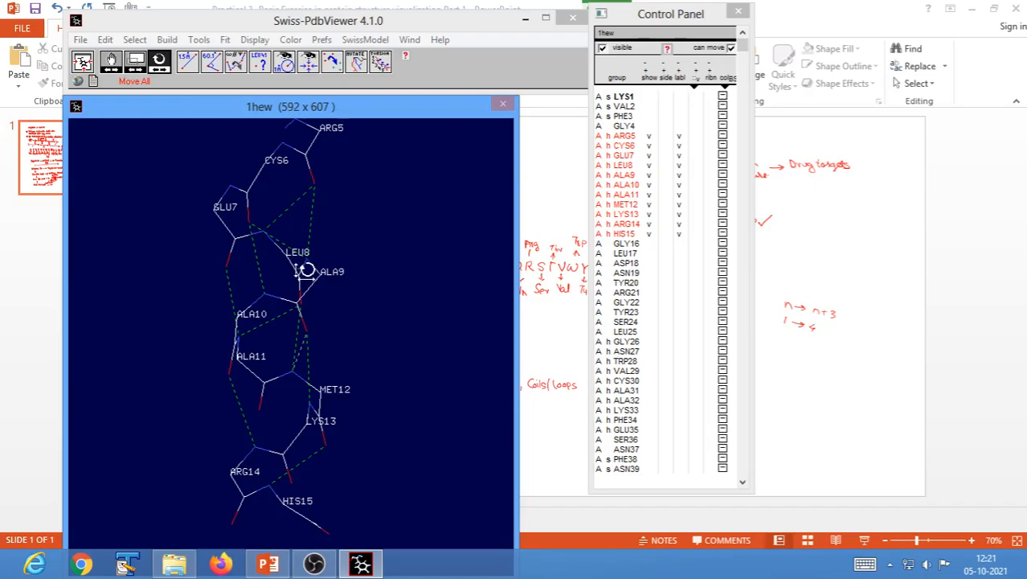
# - Switch to PowerPoint, handwrite "α-Helices → intra Hydrogen bonding Pattern" below the n+4 notes, and keep the ink annotations
pyautogui.click(888, 241)
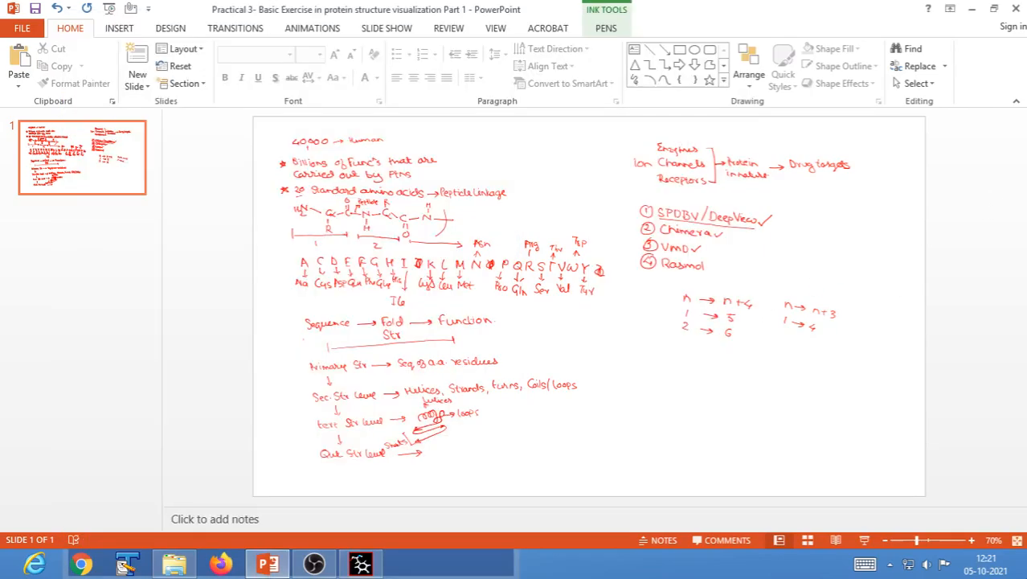
pyautogui.click(863, 540)
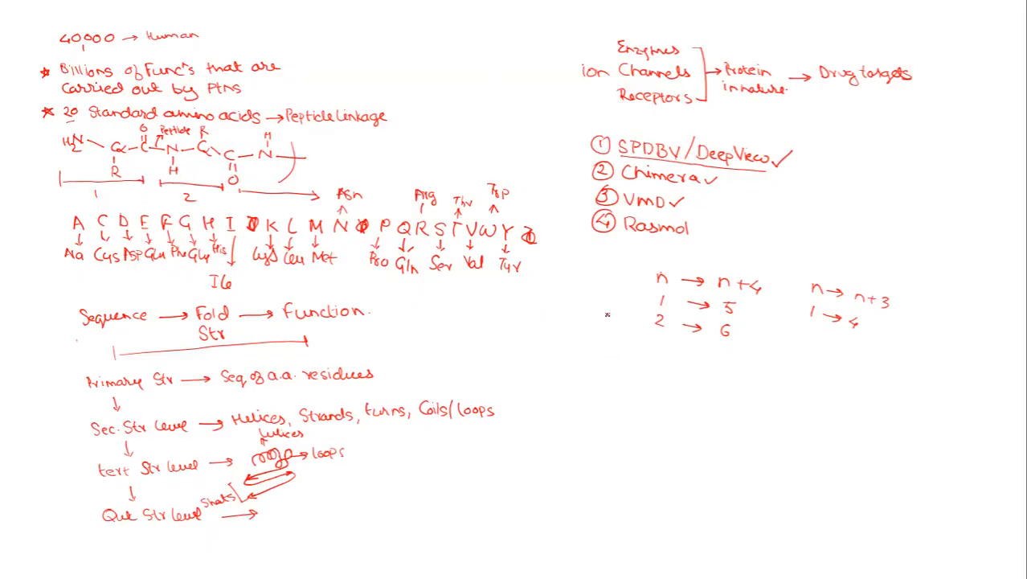
pyautogui.moveTo(589, 353)
pyautogui.mouseDown()
pyautogui.moveTo(896, 377)
pyautogui.moveTo(904, 399)
pyautogui.moveTo(942, 387)
pyautogui.moveTo(978, 400)
pyautogui.mouseUp()
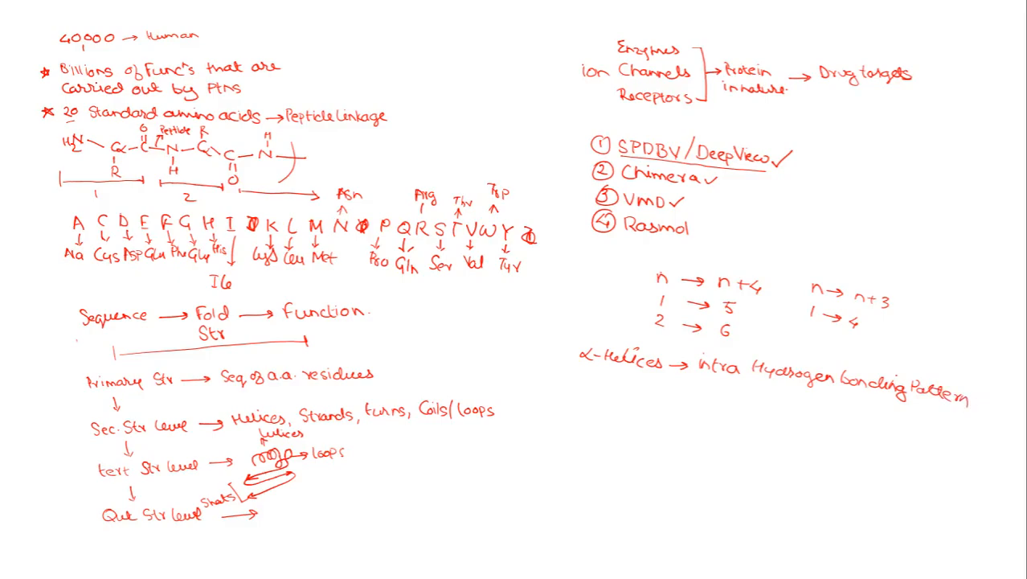
pyautogui.press('Escape')
pyautogui.click(487, 325)
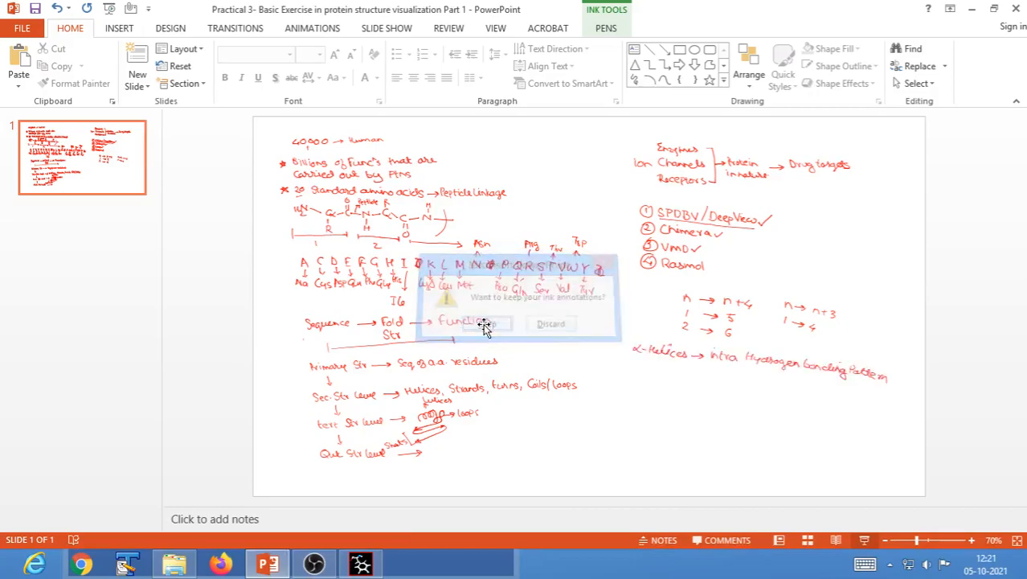
# - Compare the labelled helix in Swiss-PdbViewer with the hydrogen bonding notes on the PowerPoint slide, ending on the helix
pyautogui.click(359, 564)
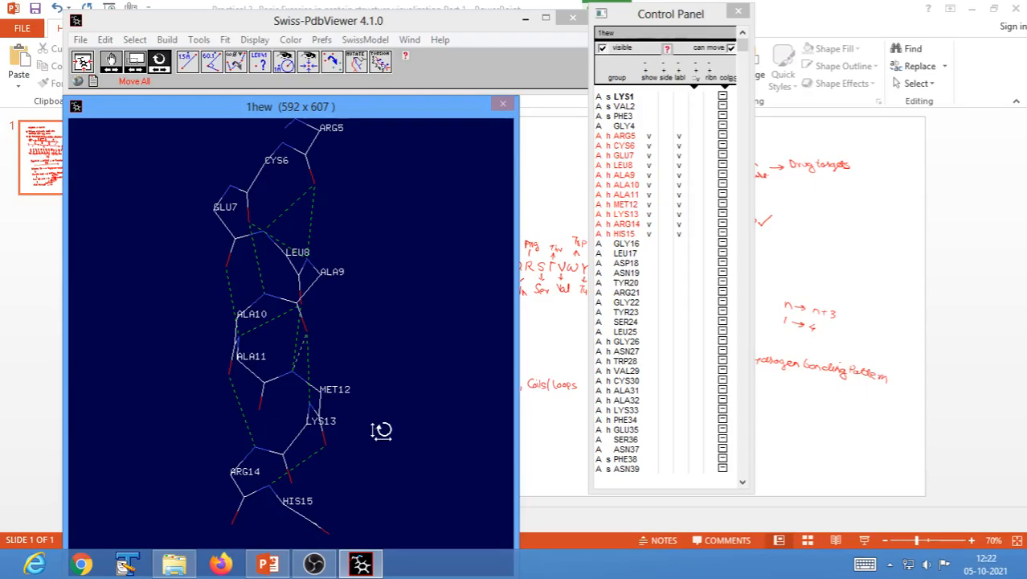
pyautogui.click(850, 345)
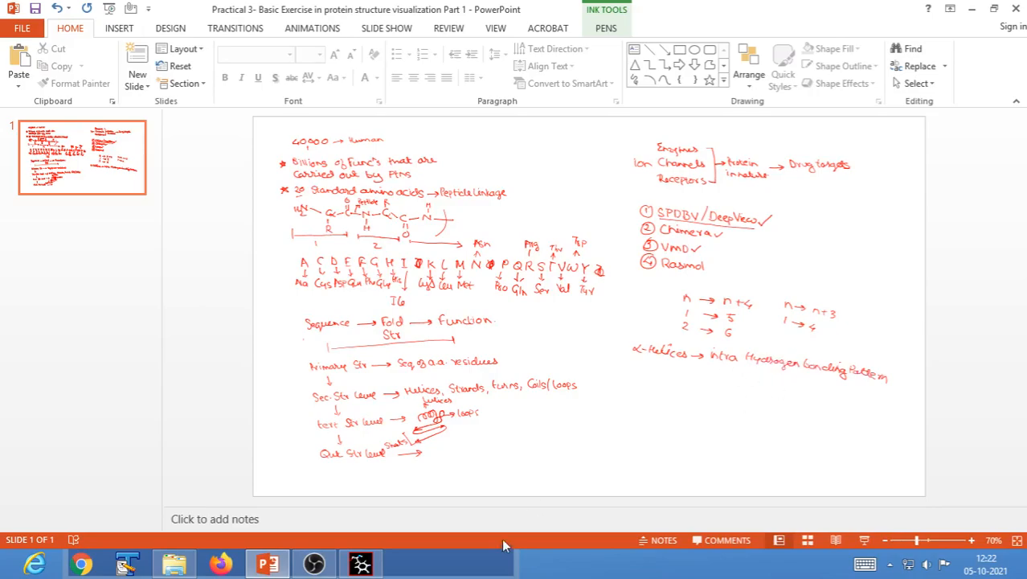
pyautogui.click(359, 565)
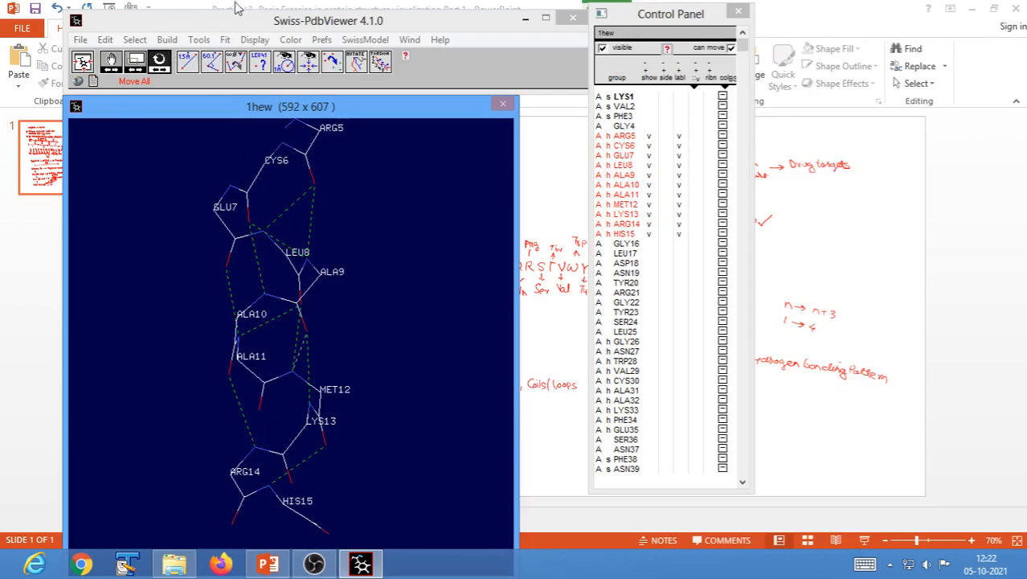
# - Select all strand residues, display only them, and centre the structure with the strands facing the view
pyautogui.click(135, 41)
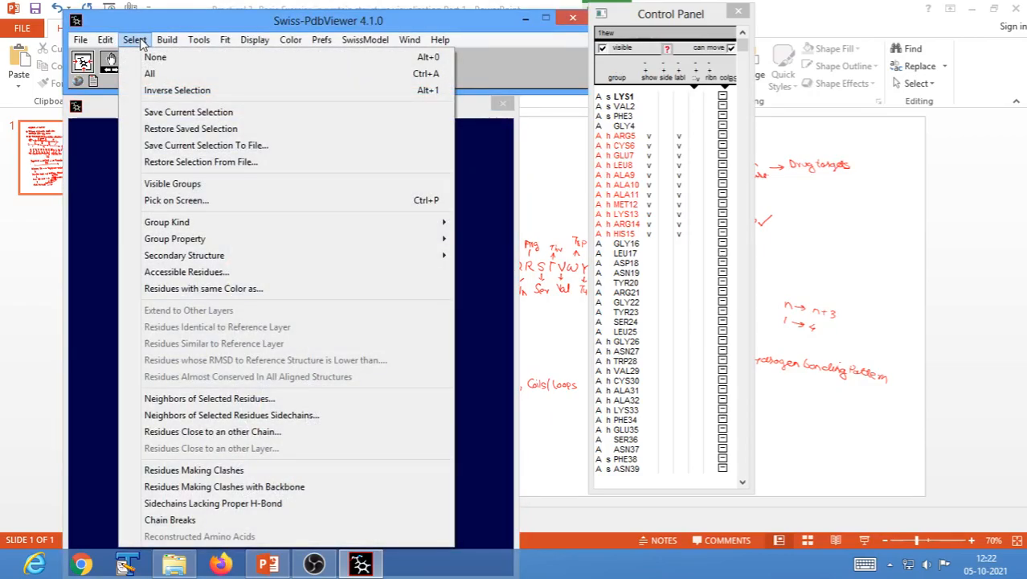
pyautogui.moveTo(187, 259)
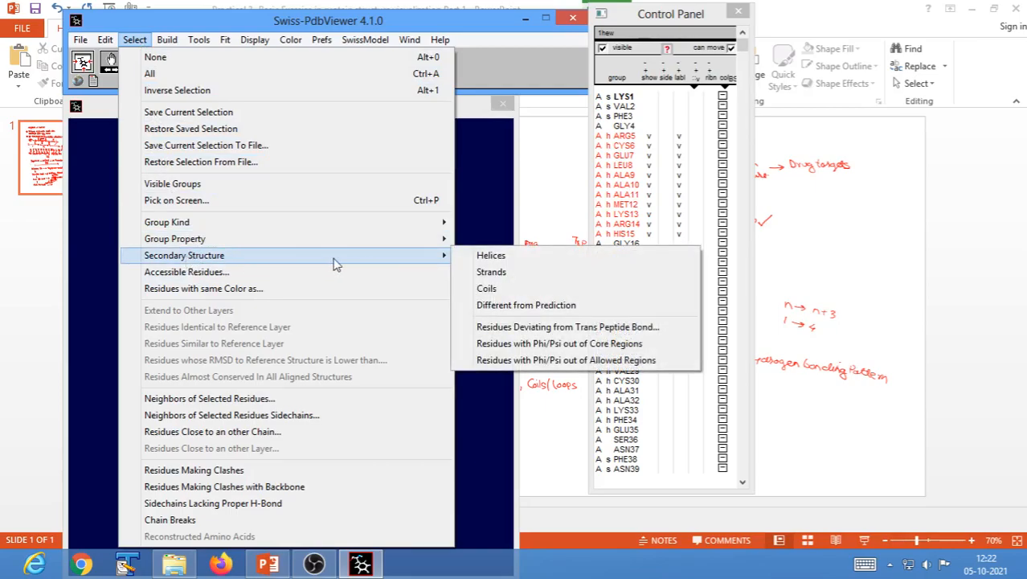
pyautogui.click(491, 273)
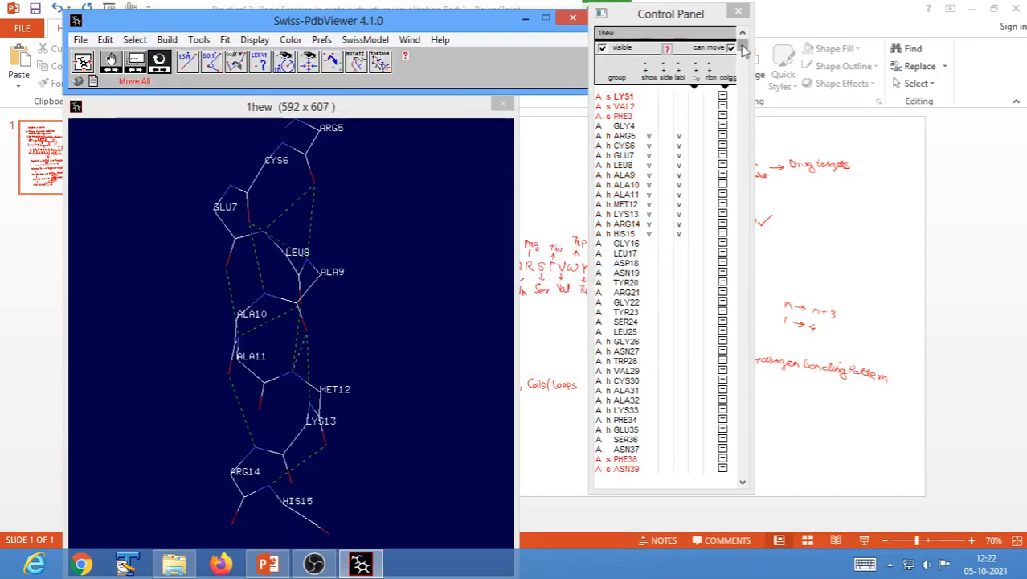
pyautogui.moveTo(742, 45); pyautogui.dragTo(733, 157)
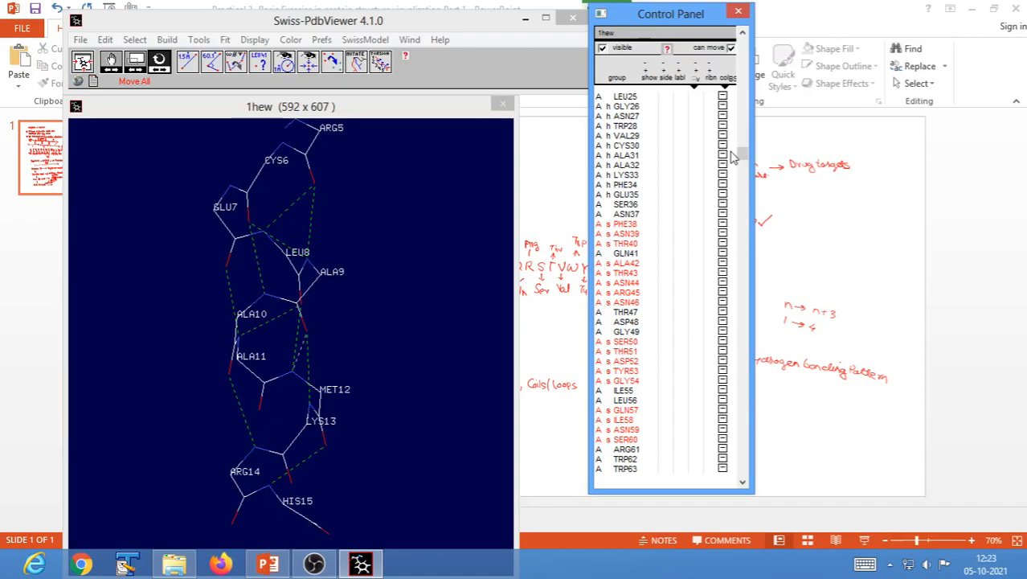
pyautogui.click(134, 39)
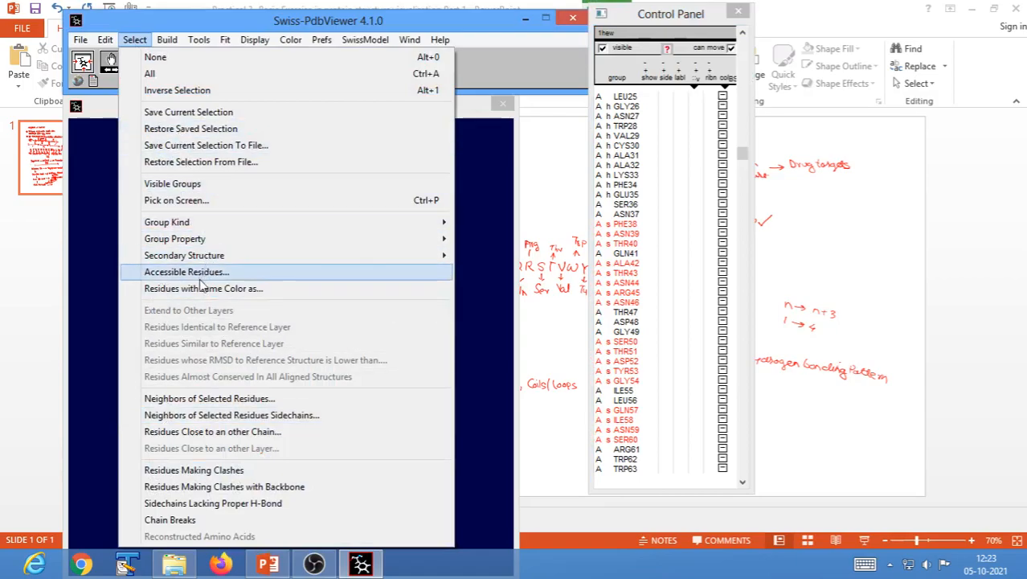
pyautogui.moveTo(285, 256)
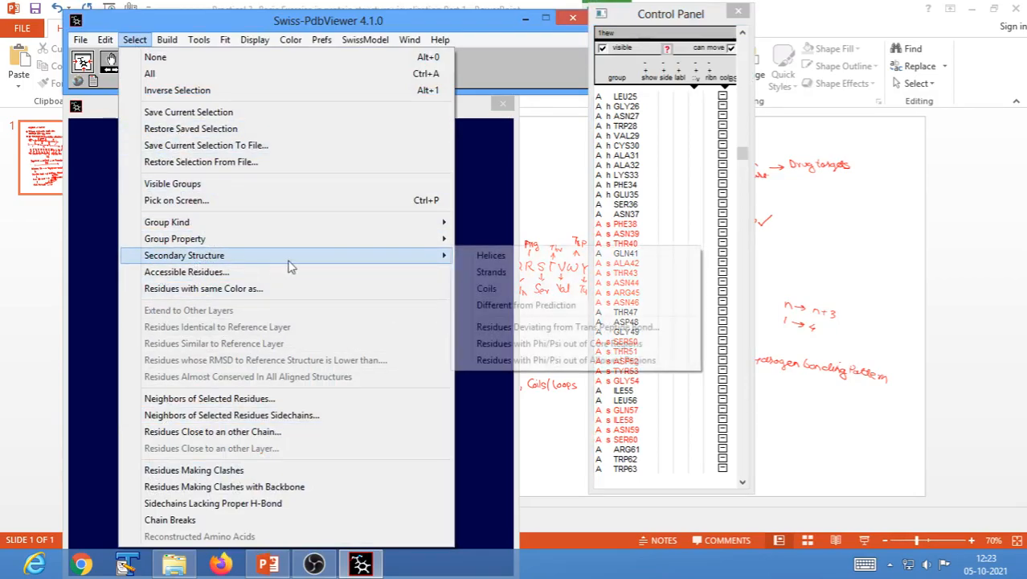
pyautogui.click(492, 273)
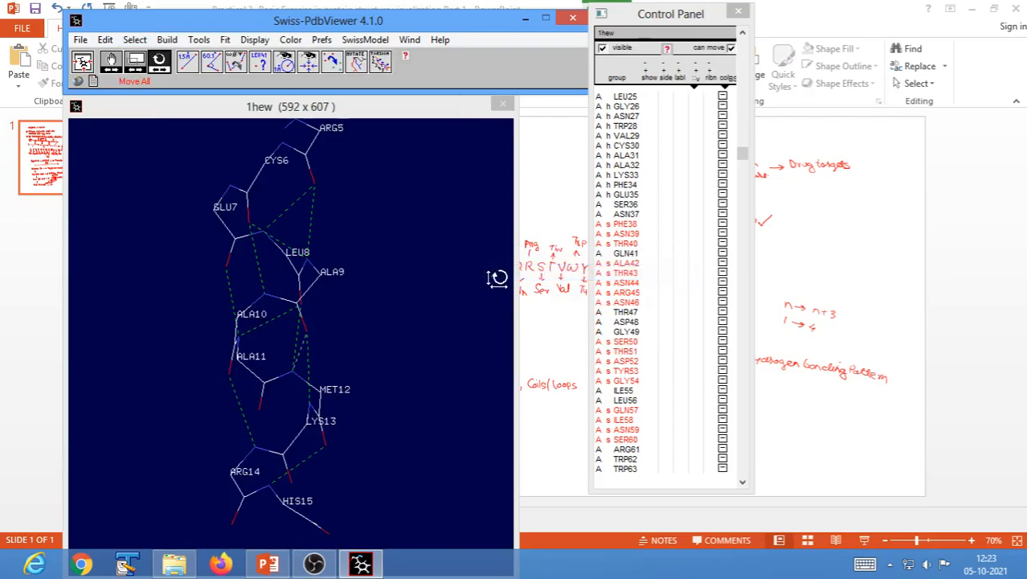
pyautogui.press('Return')
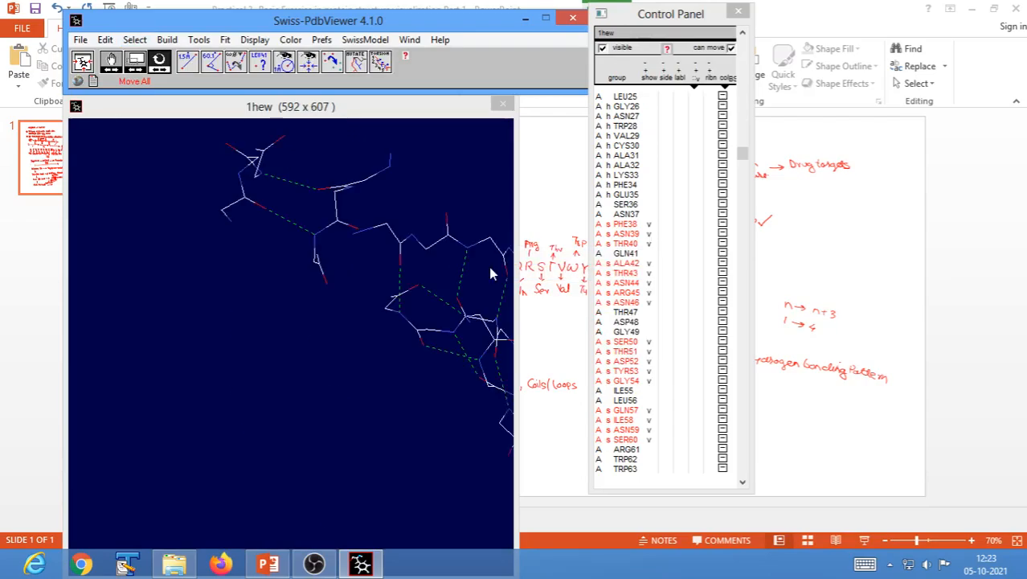
pyautogui.click(83, 68)
pyautogui.moveTo(361, 385); pyautogui.dragTo(332, 282)
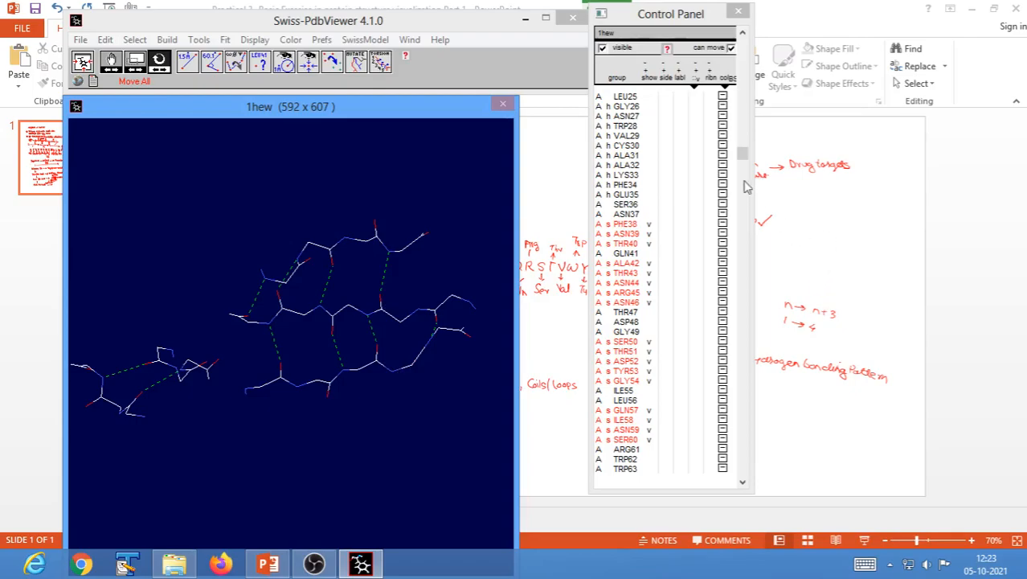
# - Show the helix from GLY26 to GLU35 next to the strands for comparison, then hide it
pyautogui.moveTo(650, 106); pyautogui.dragTo(653, 211)
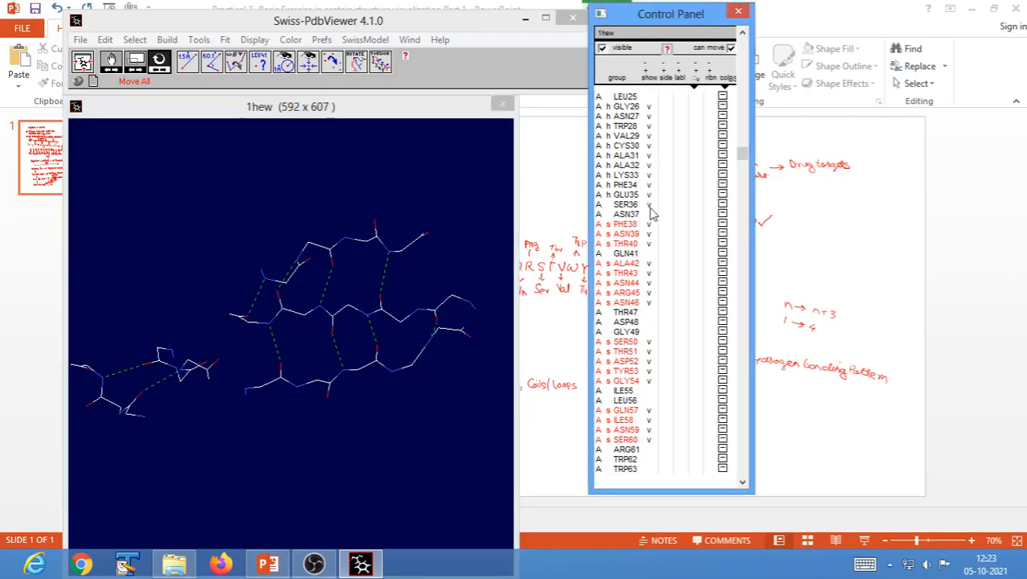
pyautogui.click(649, 205)
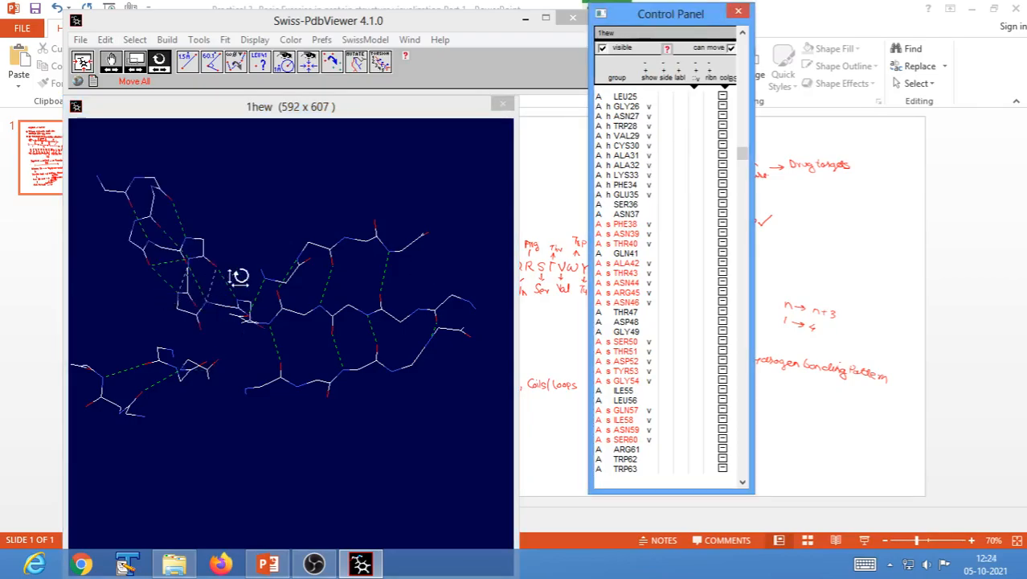
pyautogui.moveTo(219, 289)
pyautogui.mouseDown()
pyautogui.moveTo(183, 300)
pyautogui.moveTo(202, 321)
pyautogui.moveTo(223, 294)
pyautogui.mouseUp()
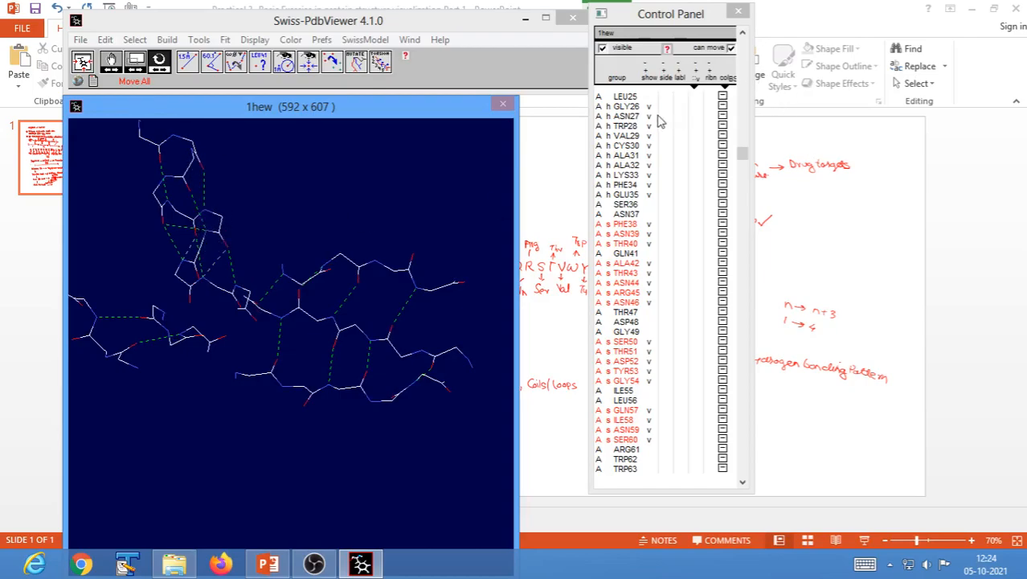
pyautogui.moveTo(653, 112); pyautogui.dragTo(653, 178)
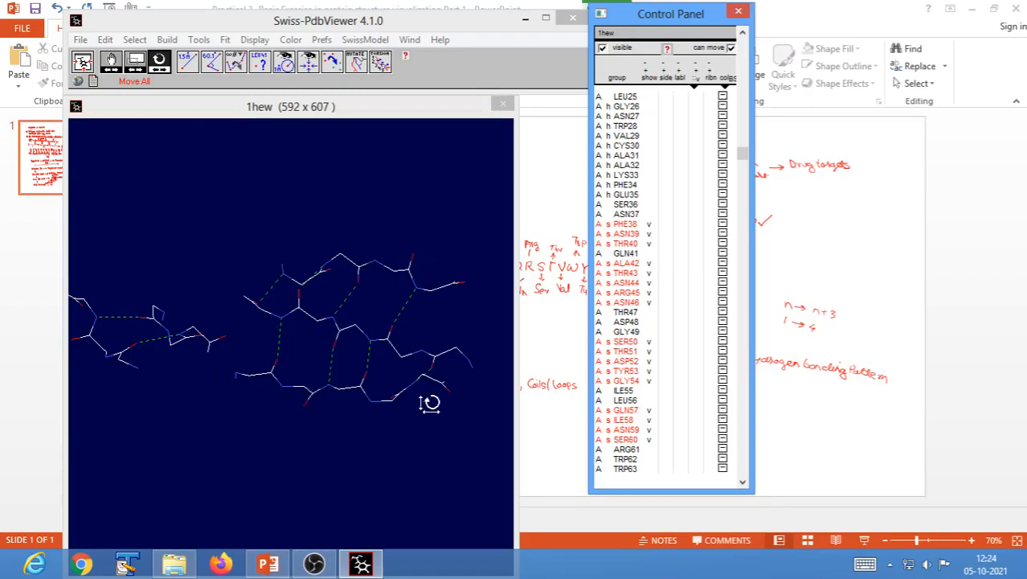
# - Examine the hydrogen bonds between the strands from several angles, keeping the structure centred
pyautogui.click(397, 454)
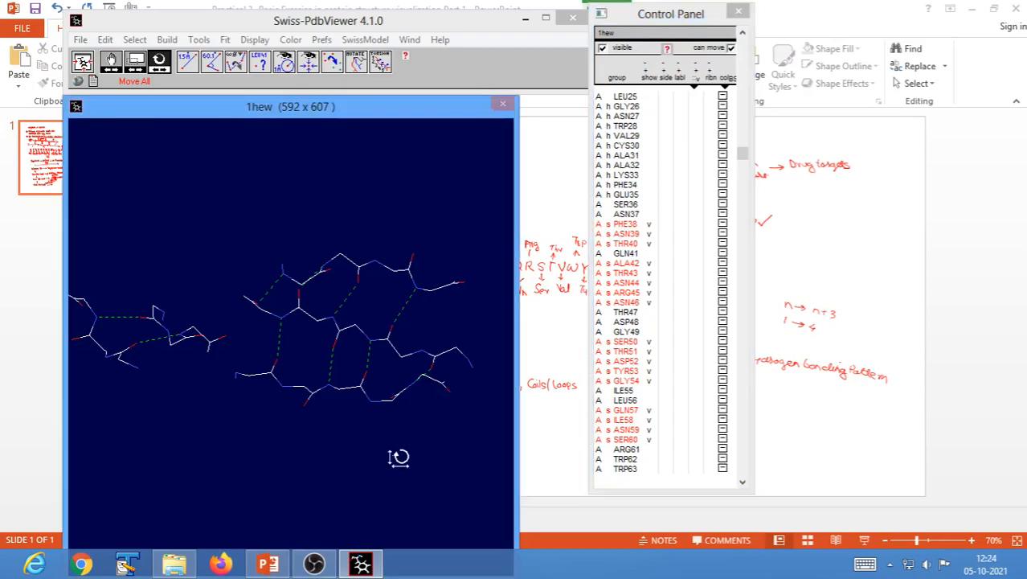
pyautogui.moveTo(397, 454)
pyautogui.mouseDown()
pyautogui.moveTo(397, 479)
pyautogui.moveTo(397, 457)
pyautogui.mouseUp()
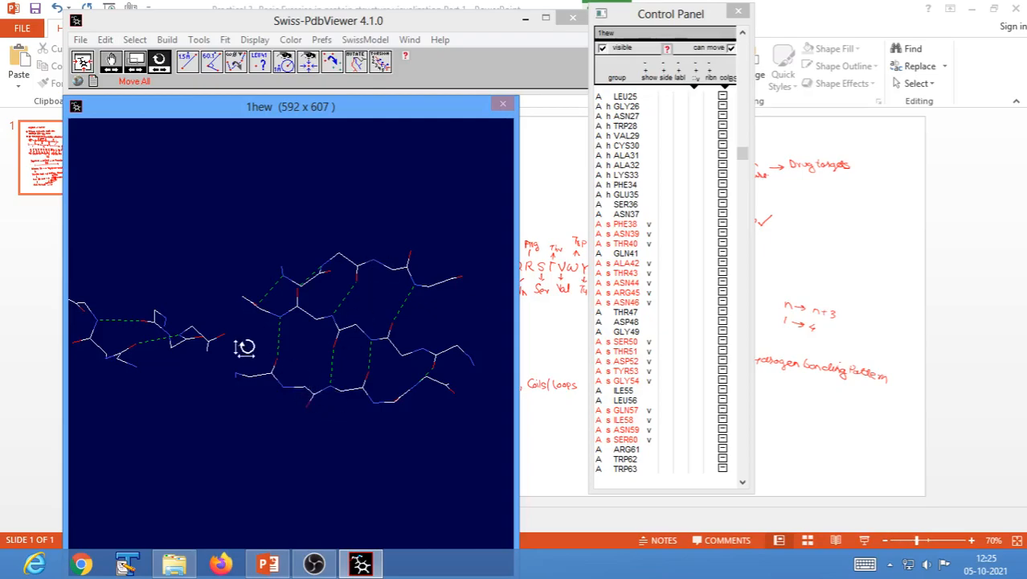
pyautogui.moveTo(245, 349); pyautogui.dragTo(237, 434)
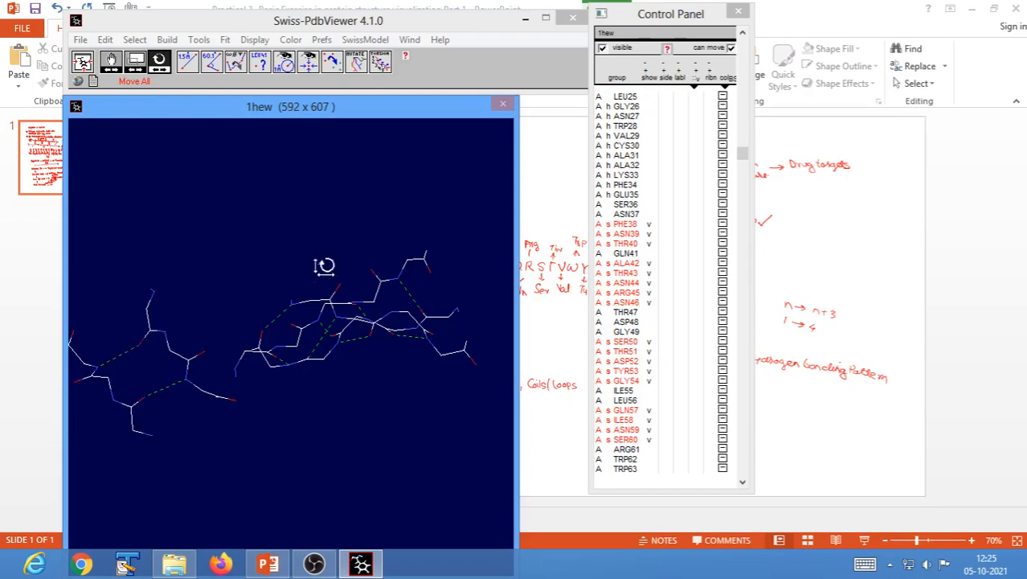
pyautogui.click(82, 68)
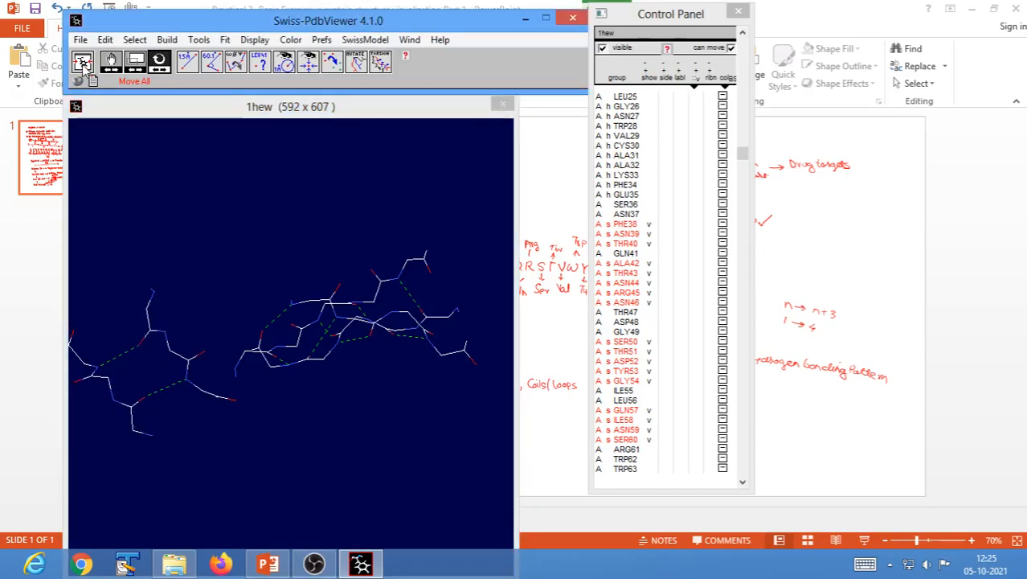
pyautogui.moveTo(339, 330); pyautogui.dragTo(317, 355)
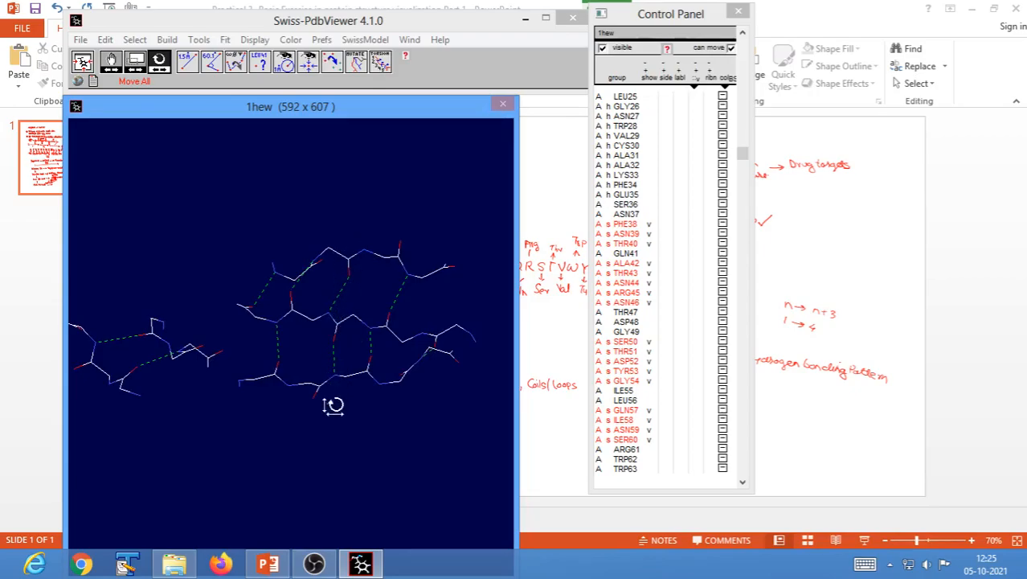
pyautogui.moveTo(412, 281); pyautogui.dragTo(425, 367)
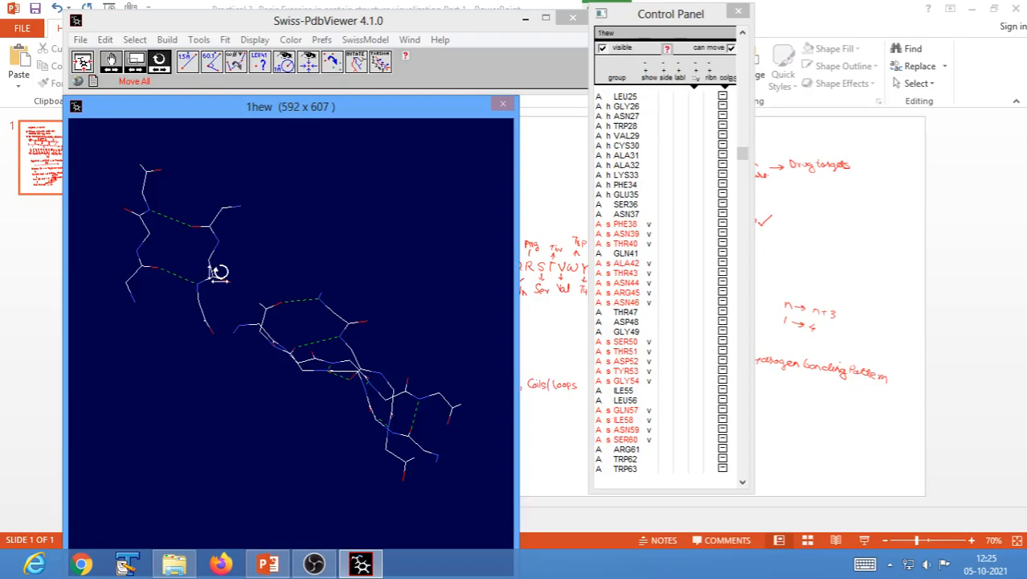
# - Display the selected strands as ribbons and rotate them to examine the arrow directions
pyautogui.click(712, 84)
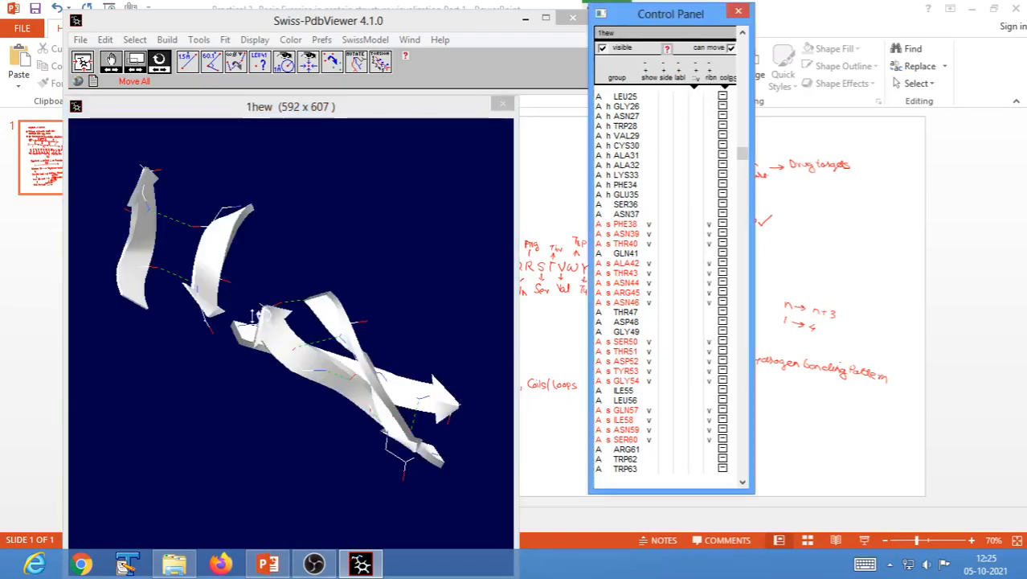
pyautogui.moveTo(255, 315); pyautogui.dragTo(266, 294)
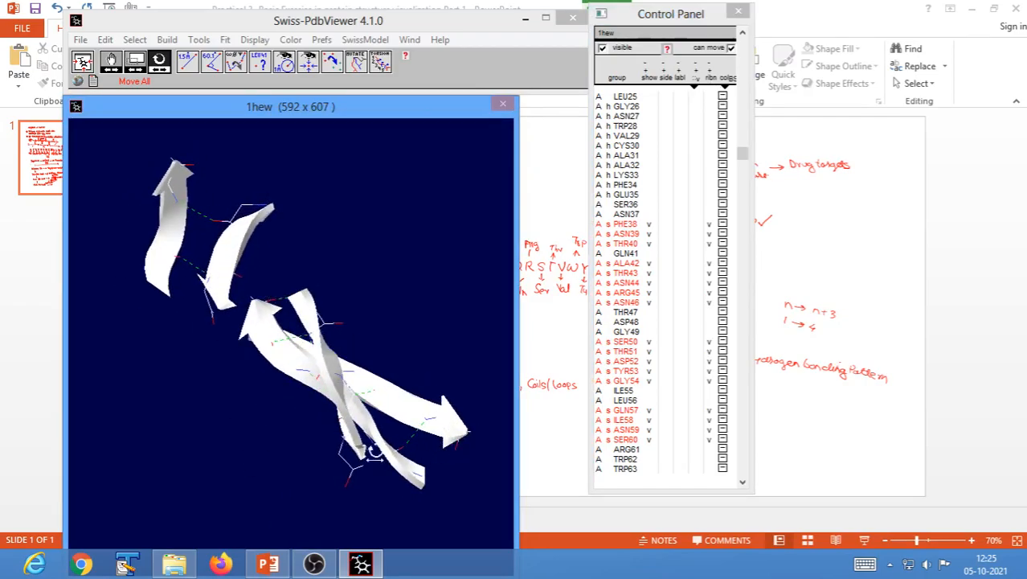
pyautogui.moveTo(332, 415); pyautogui.dragTo(280, 488)
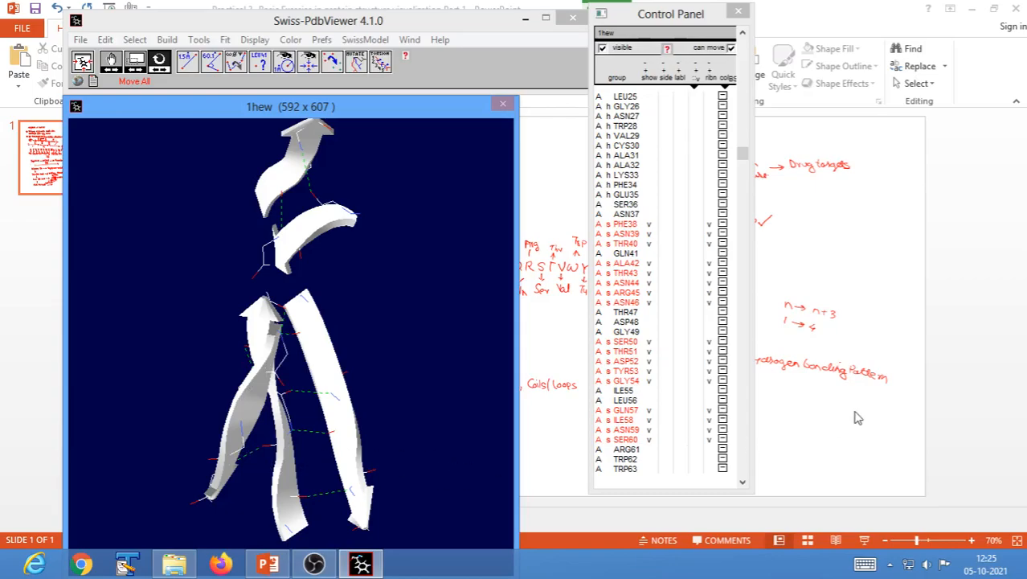
# - Switch to PowerPoint and start the slide show on the handwritten notes slide
pyautogui.click(830, 434)
pyautogui.click(865, 540)
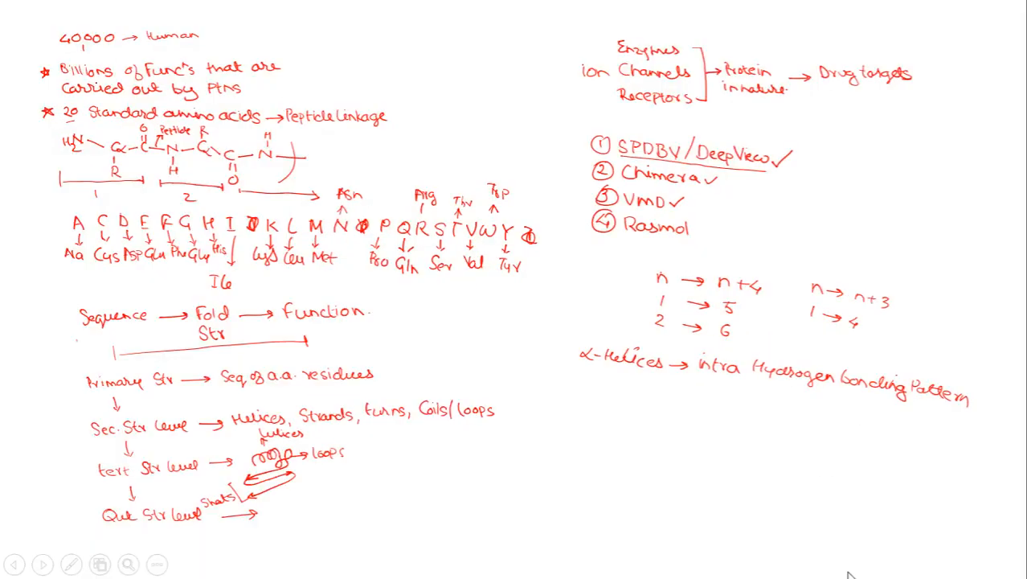
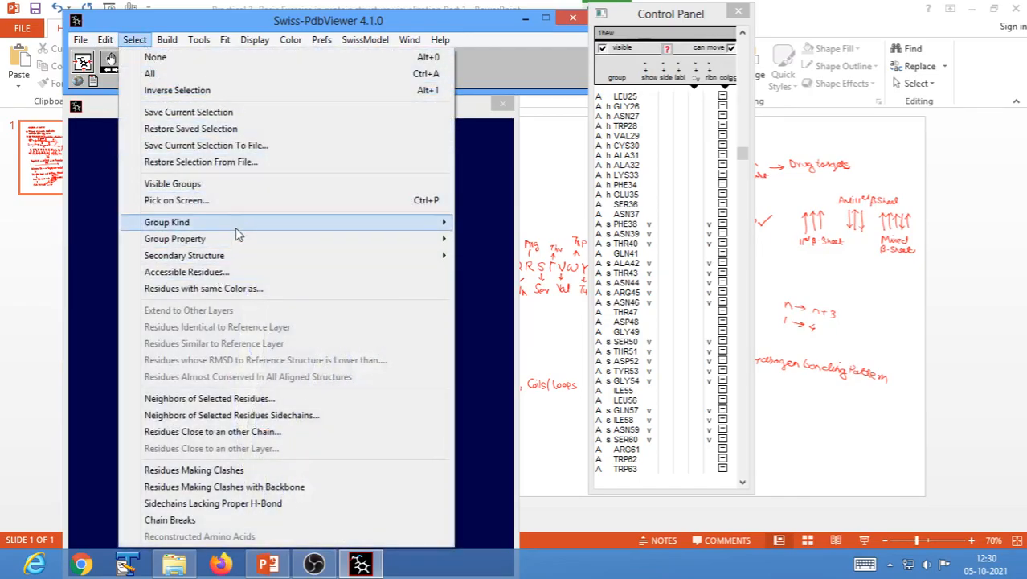
# - In Swiss-PdbViewer, select all His (H) residues and locate them in the residue list
pyautogui.moveTo(242, 229)
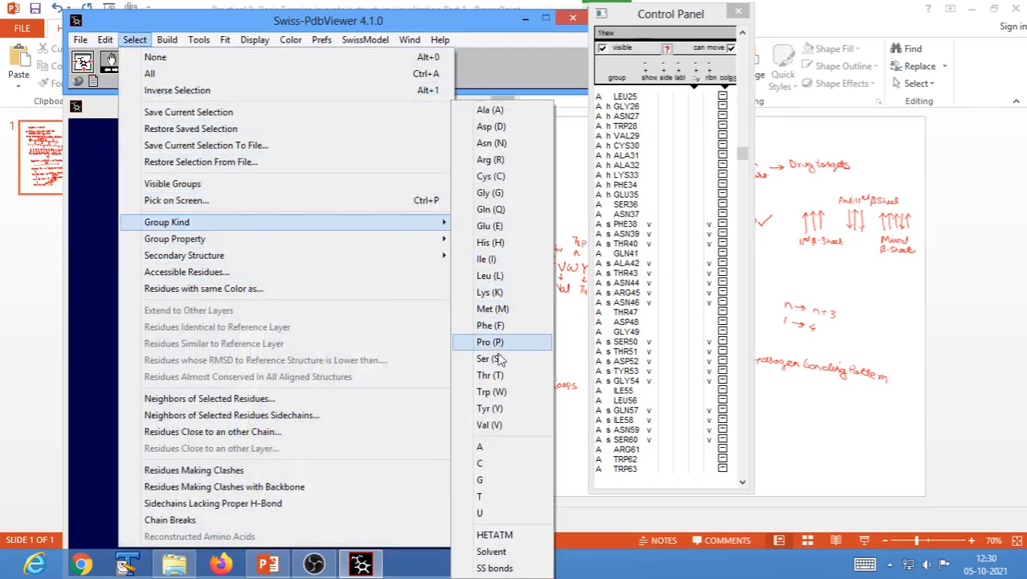
pyautogui.click(488, 242)
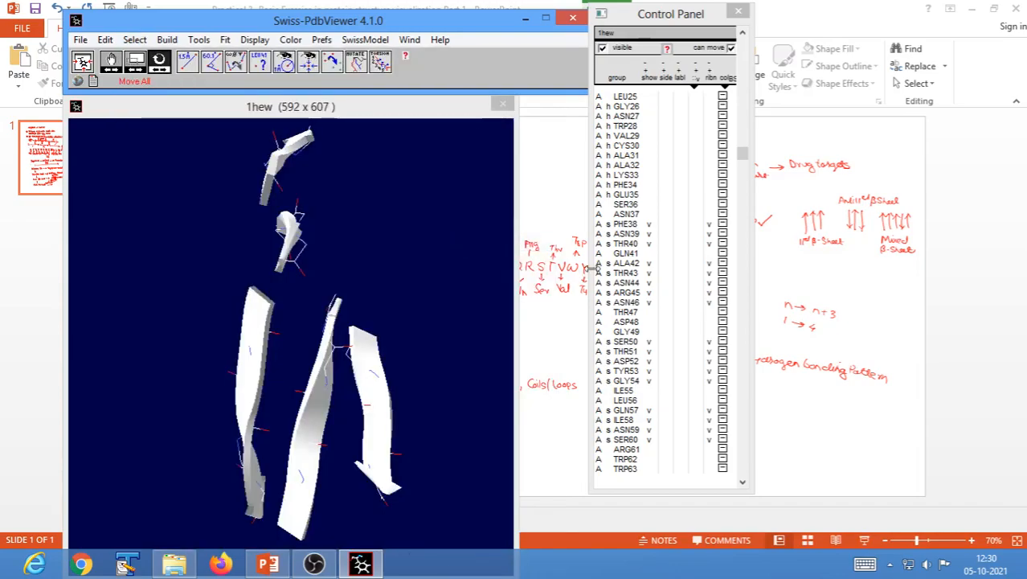
pyautogui.moveTo(742, 154); pyautogui.dragTo(742, 79)
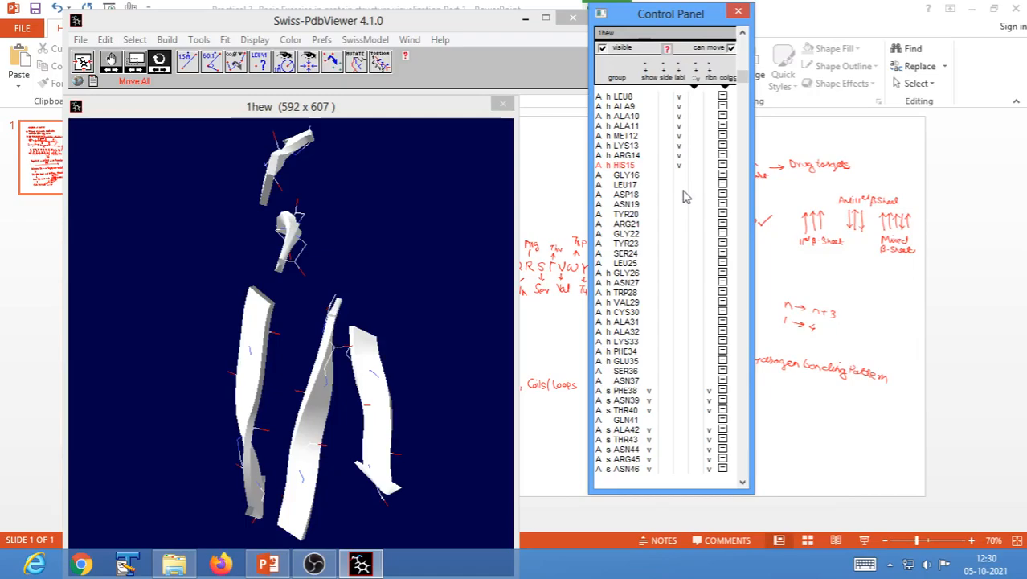
# - Open the Layers Info window, move it up over the residue list, and make it taller
pyautogui.click(410, 40)
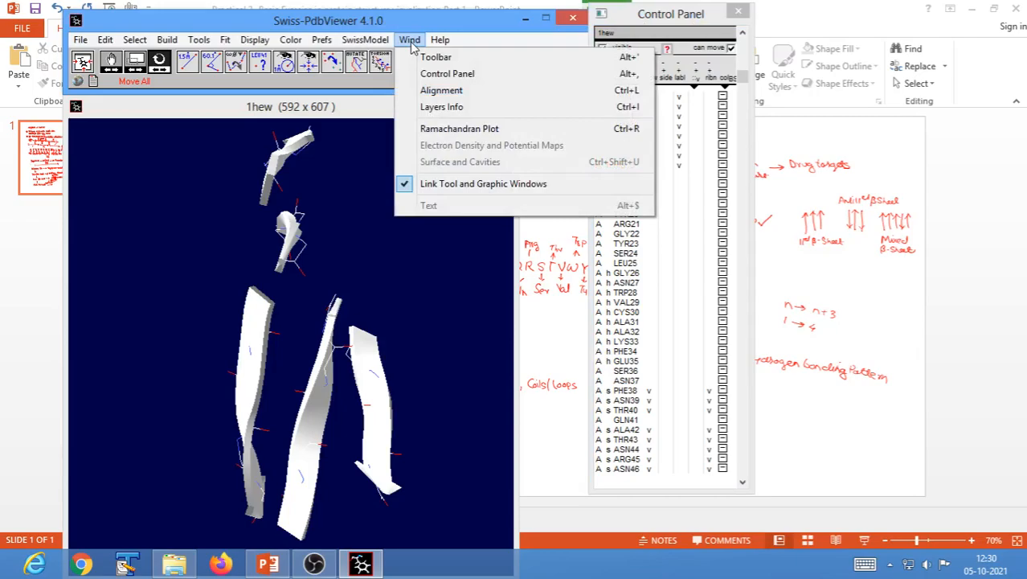
pyautogui.click(441, 108)
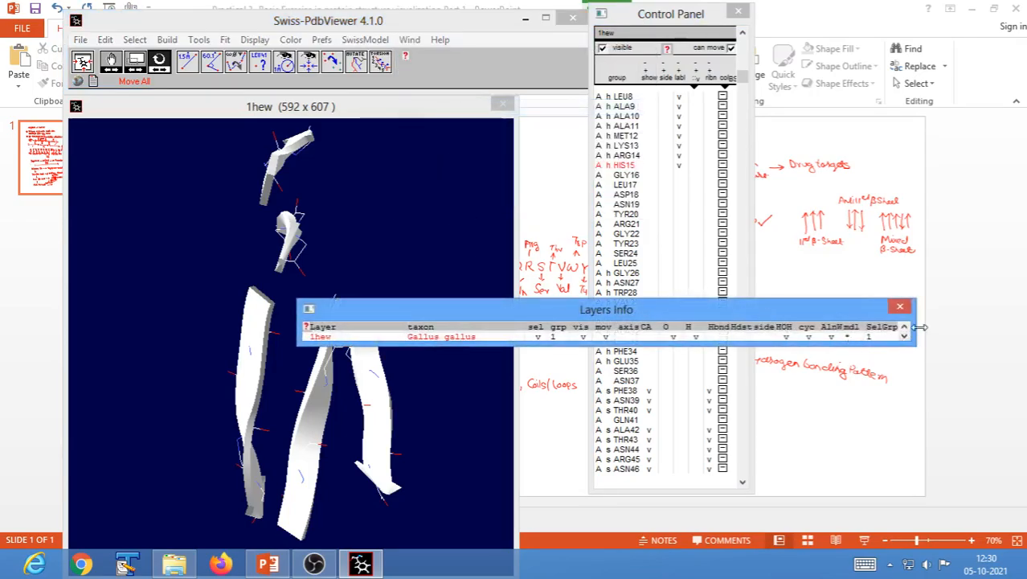
pyautogui.moveTo(916, 327); pyautogui.dragTo(955, 327)
pyautogui.moveTo(784, 314); pyautogui.dragTo(851, 181)
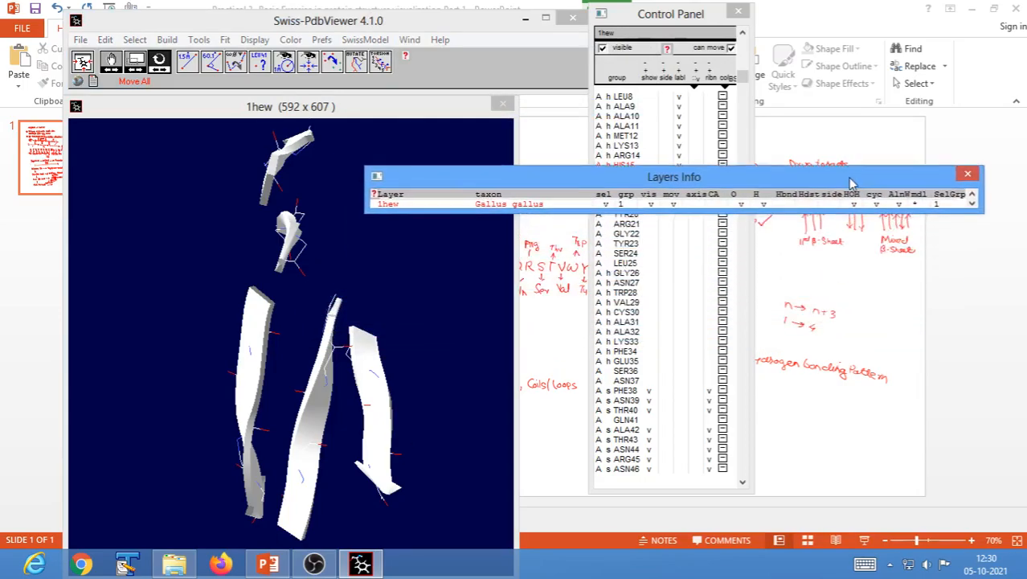
pyautogui.moveTo(765, 212); pyautogui.dragTo(765, 233)
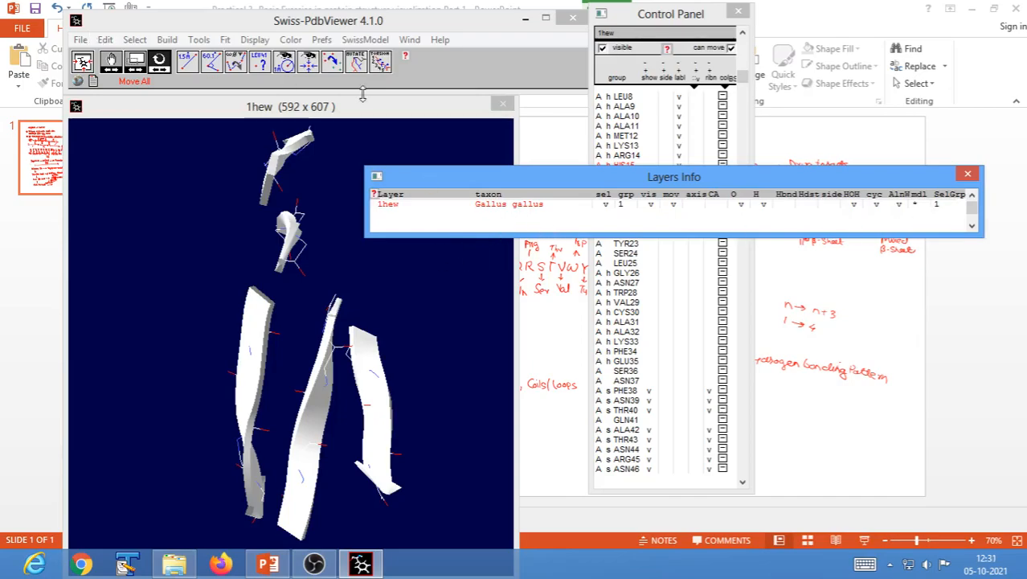
# - Select all Asp (D) residues of the 1hew protein by group kind
pyautogui.click(134, 41)
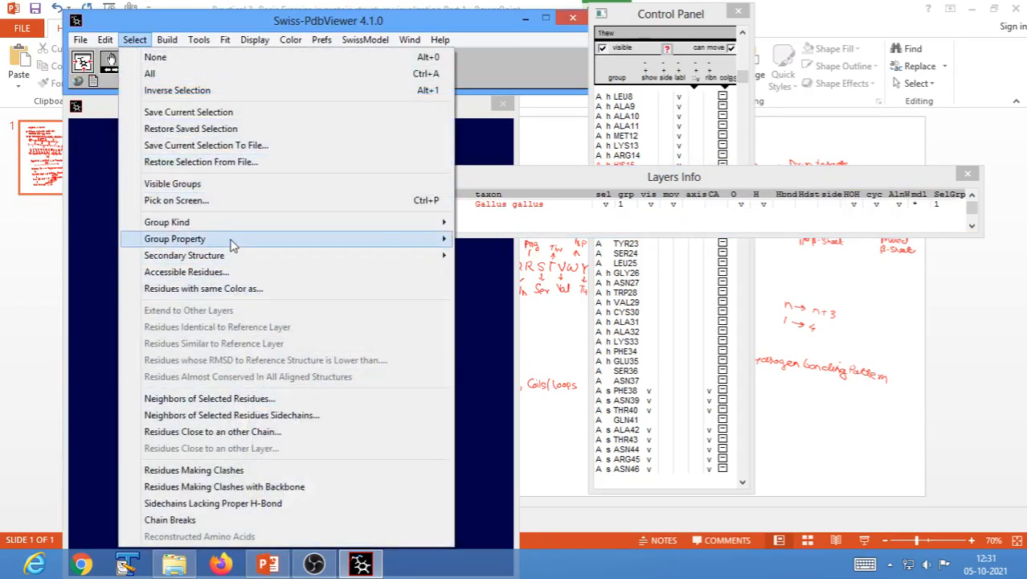
pyautogui.moveTo(394, 223)
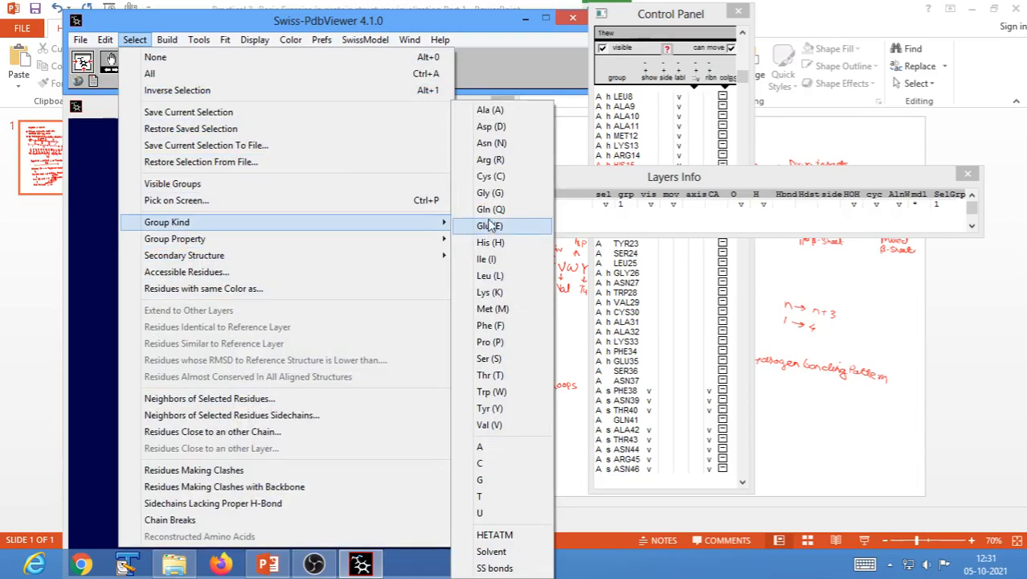
pyautogui.click(497, 134)
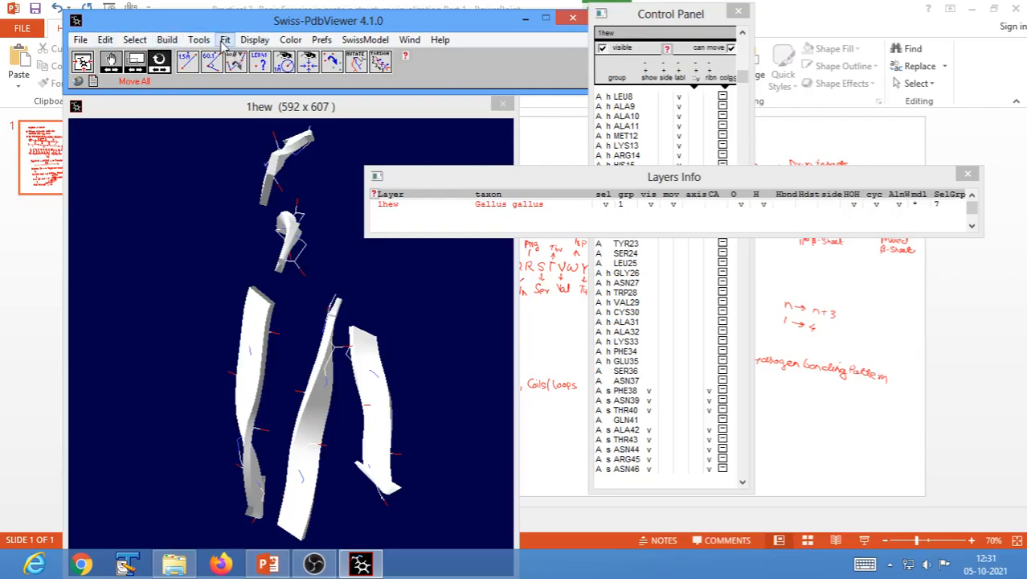
# - Select all Trp (W) residues of the 1hew protein by group kind
pyautogui.click(134, 39)
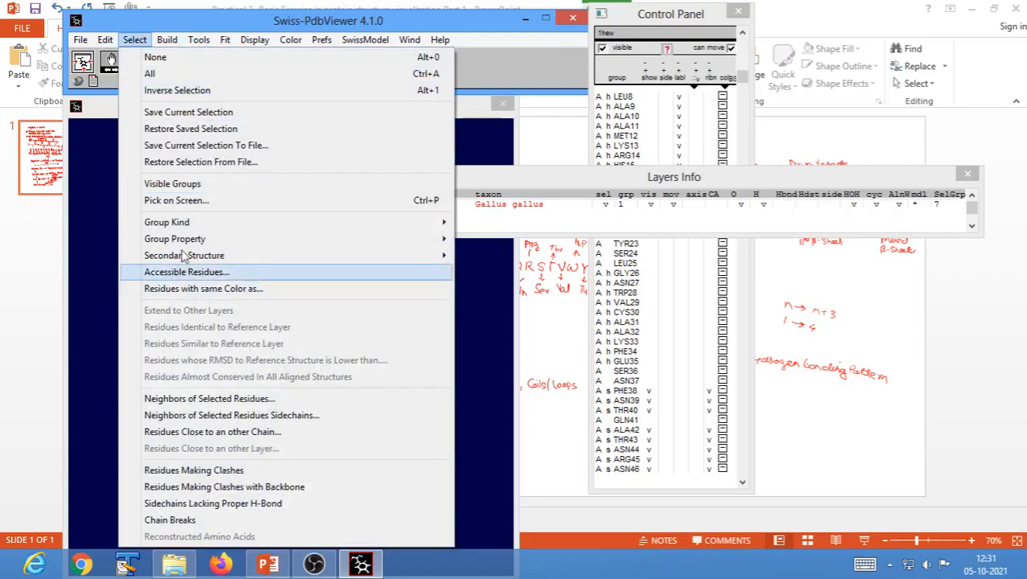
pyautogui.moveTo(201, 223)
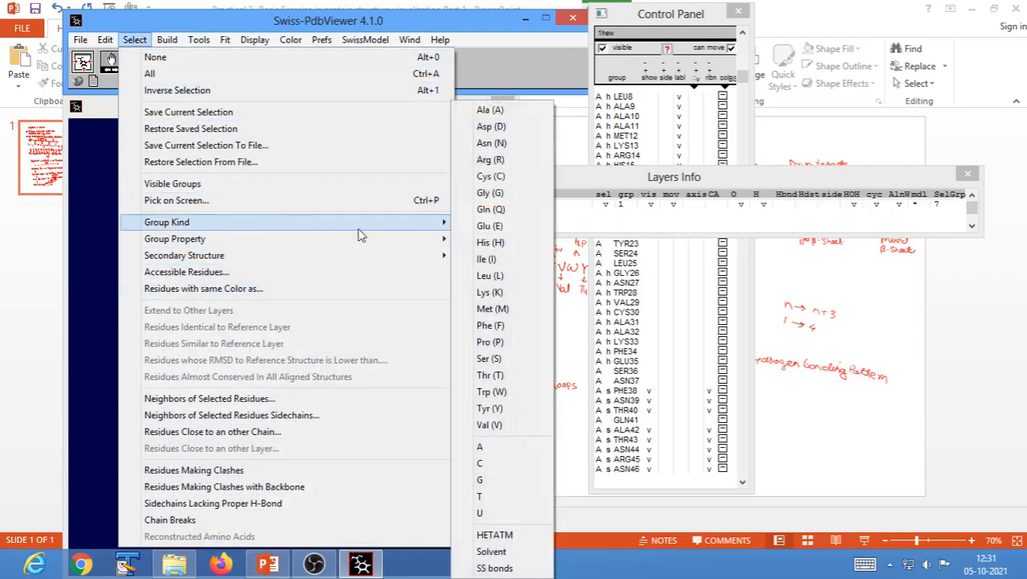
pyautogui.click(494, 392)
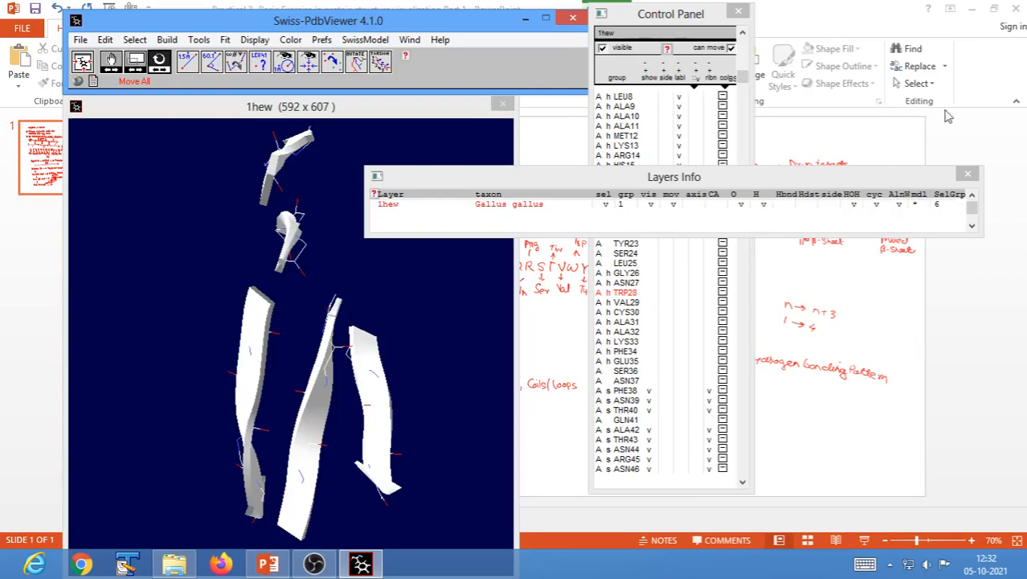
# - Select all basic residues of the 1hew protein by group property
pyautogui.click(134, 40)
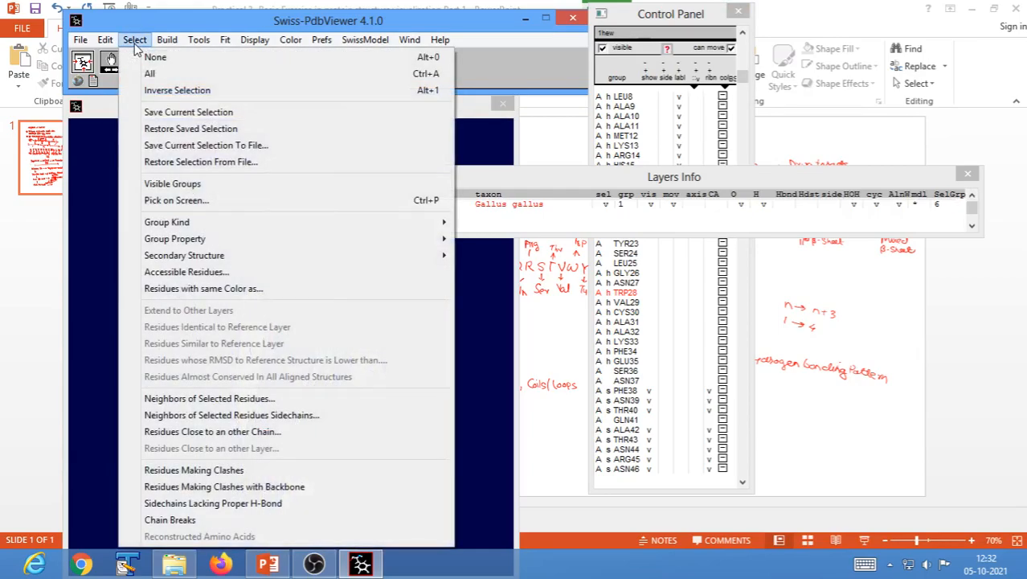
pyautogui.moveTo(228, 243)
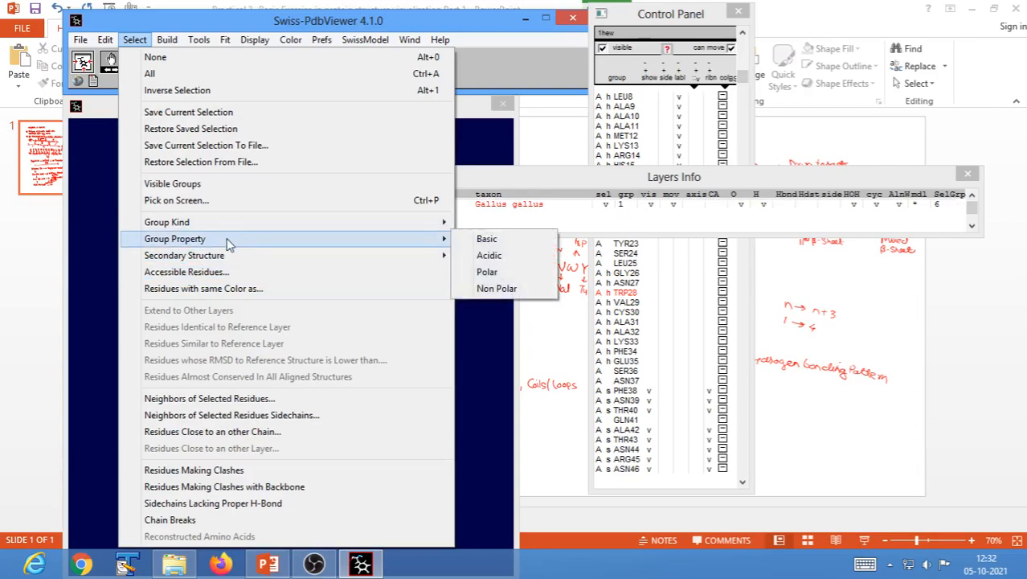
pyautogui.click(485, 239)
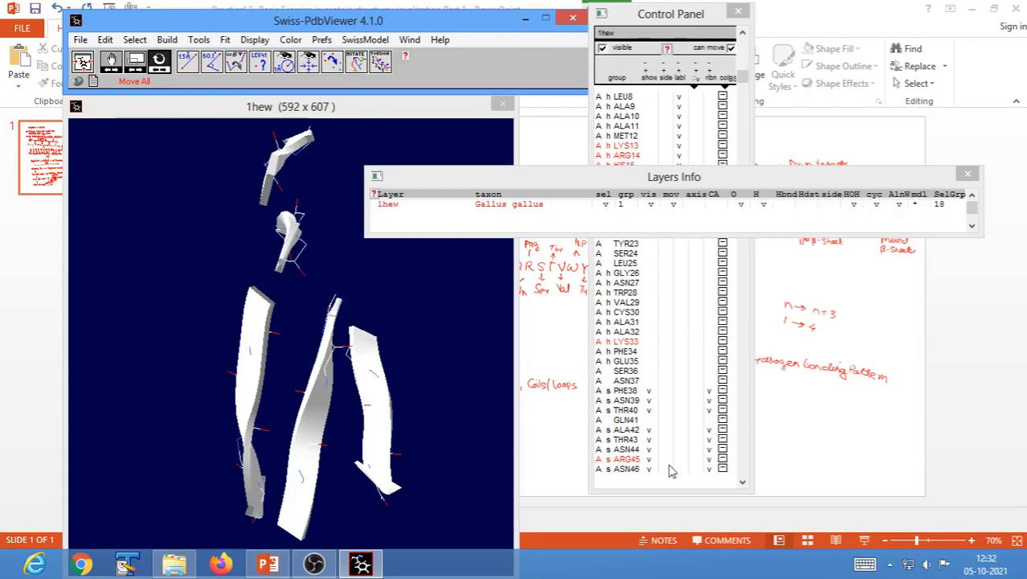
# - Switch to PowerPoint, handwrite "Basic → 18" above the notes in the slide show, and keep the ink annotations
pyautogui.click(855, 543)
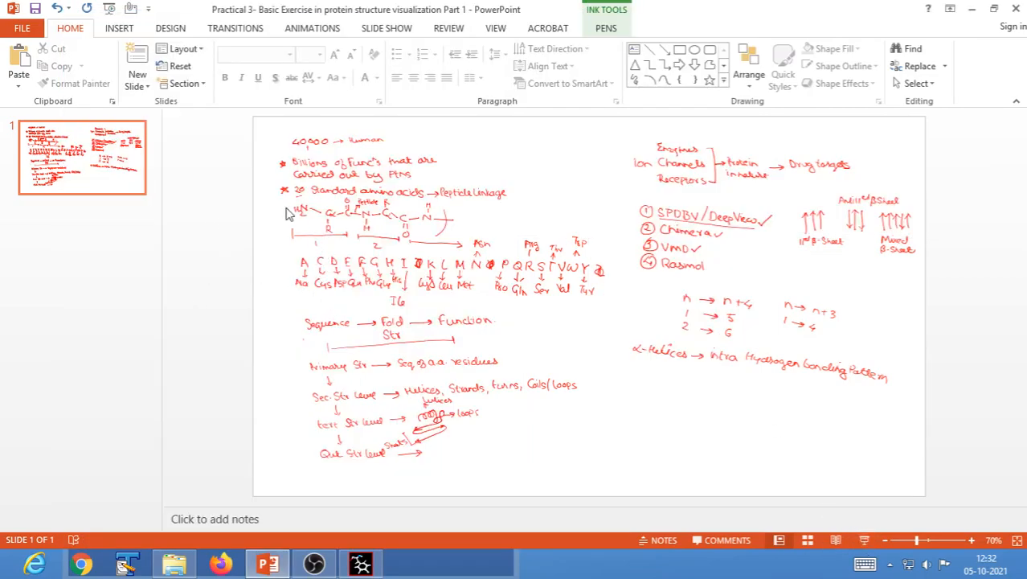
pyautogui.click(862, 542)
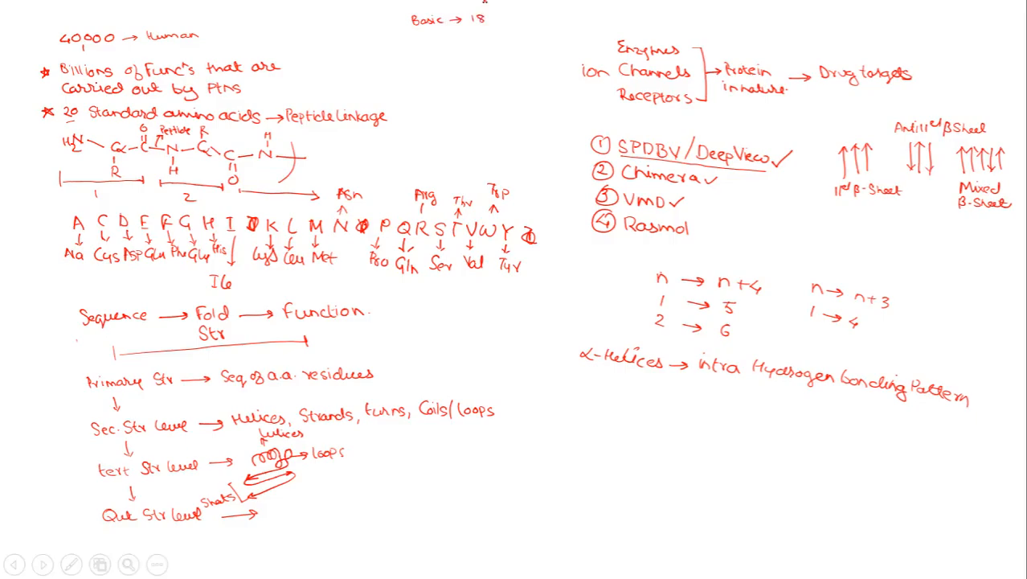
pyautogui.press('Escape')
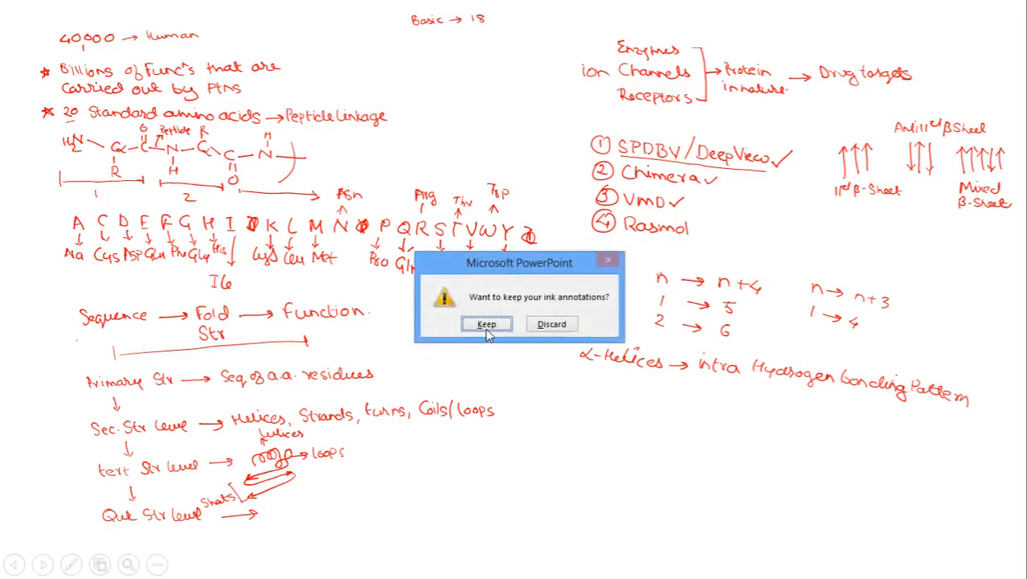
pyautogui.click(486, 325)
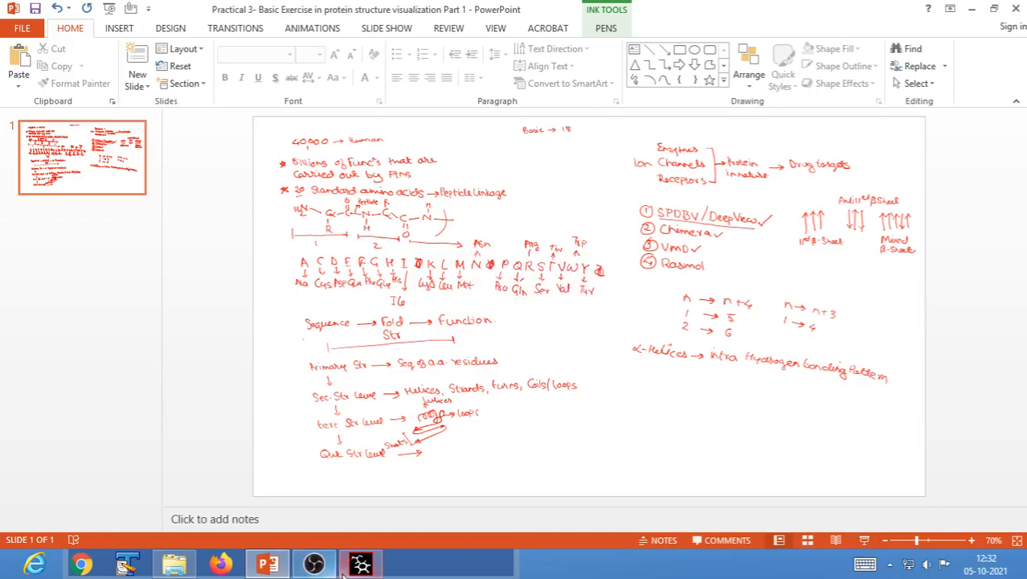
# - In Swiss-PdbViewer, select all acidic residues of the 1hew protein by group property
pyautogui.moveTo(365, 569)
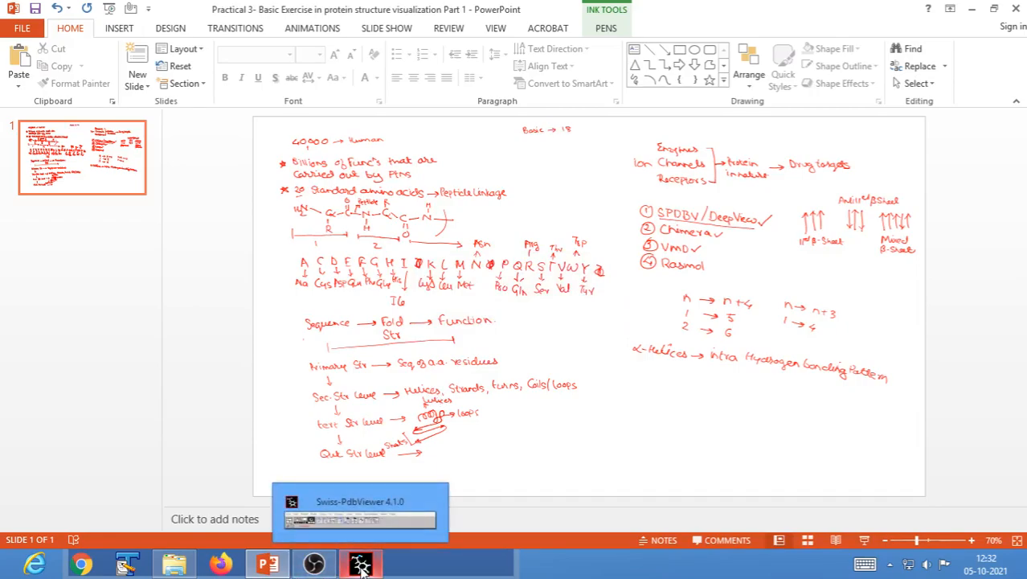
pyautogui.click(361, 568)
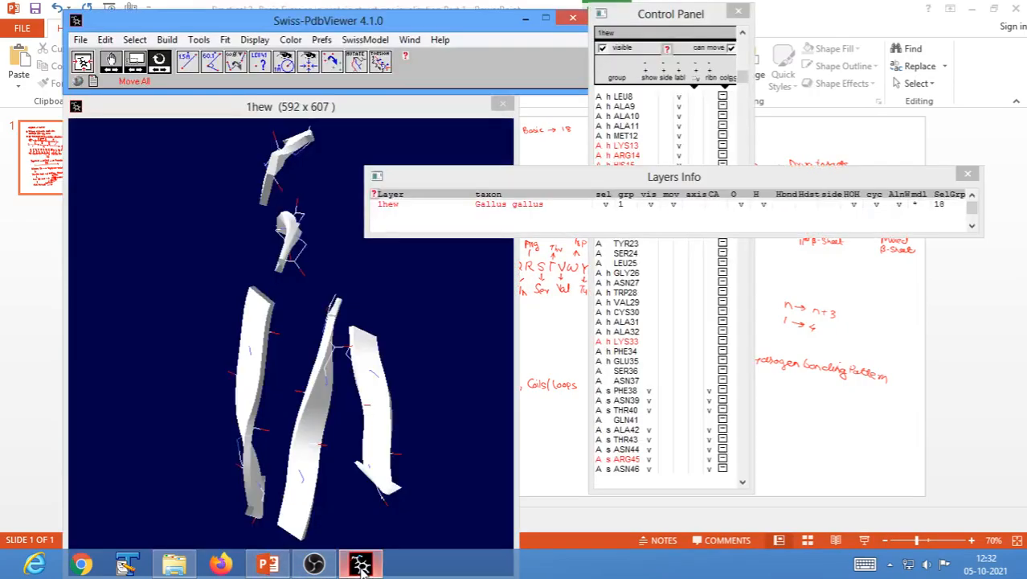
pyautogui.click(134, 41)
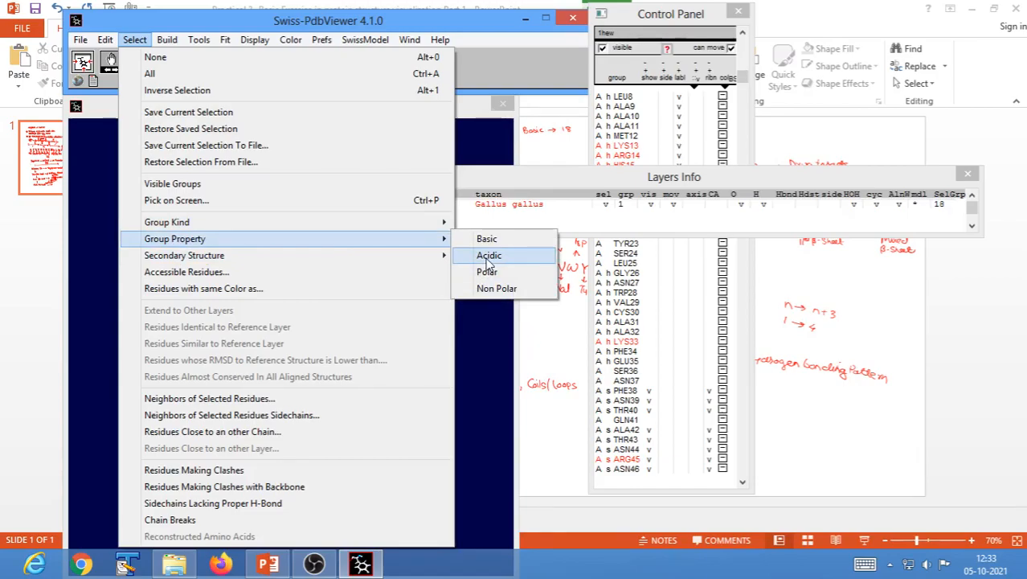
pyautogui.click(486, 257)
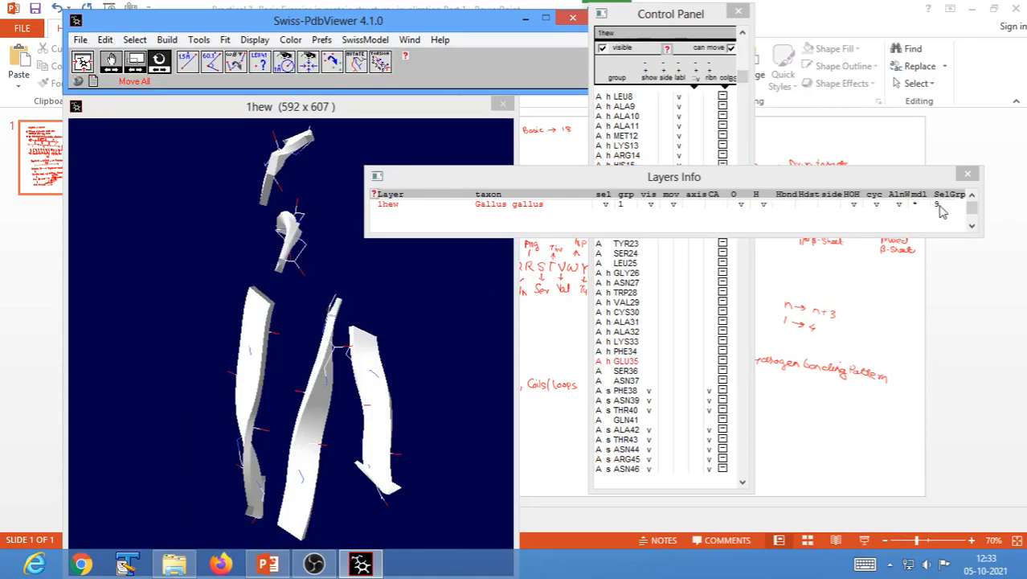
# - Switch to PowerPoint, handwrite "Acidic → 9" under the basic note in the slide show, and keep the ink annotations
pyautogui.click(270, 563)
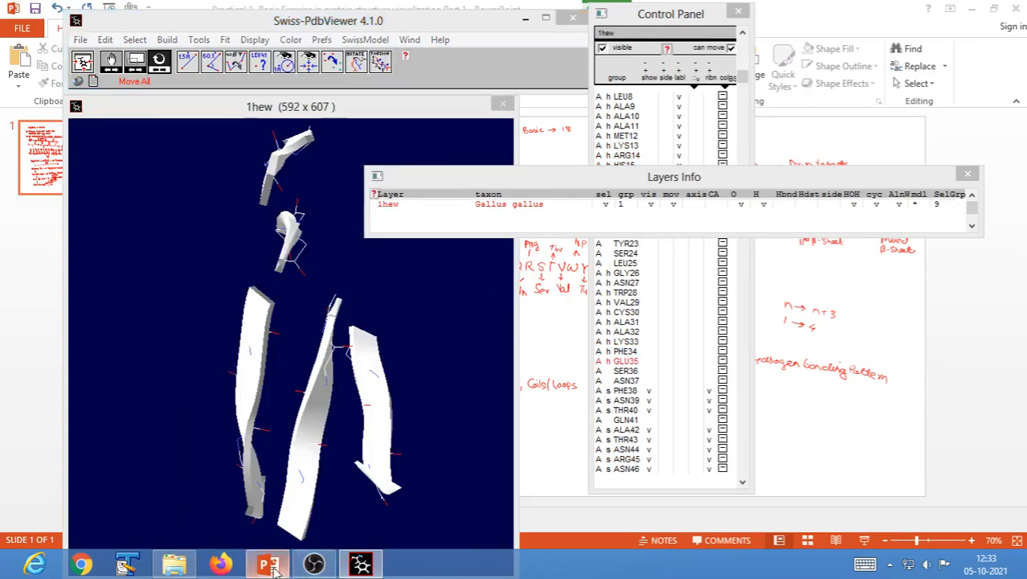
pyautogui.click(863, 539)
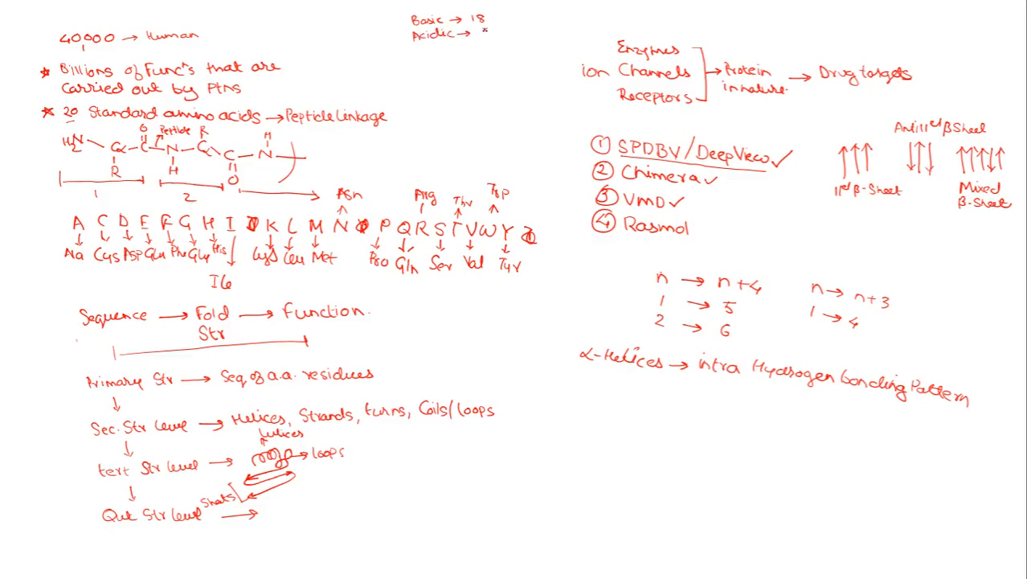
pyautogui.moveTo(487, 29); pyautogui.dragTo(484, 38)
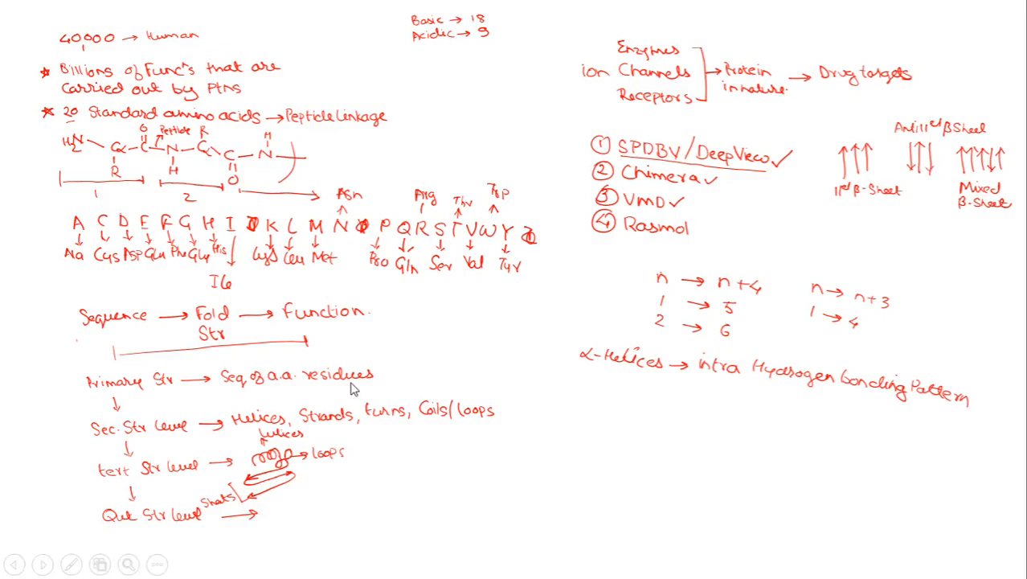
pyautogui.press('Escape')
pyautogui.click(487, 324)
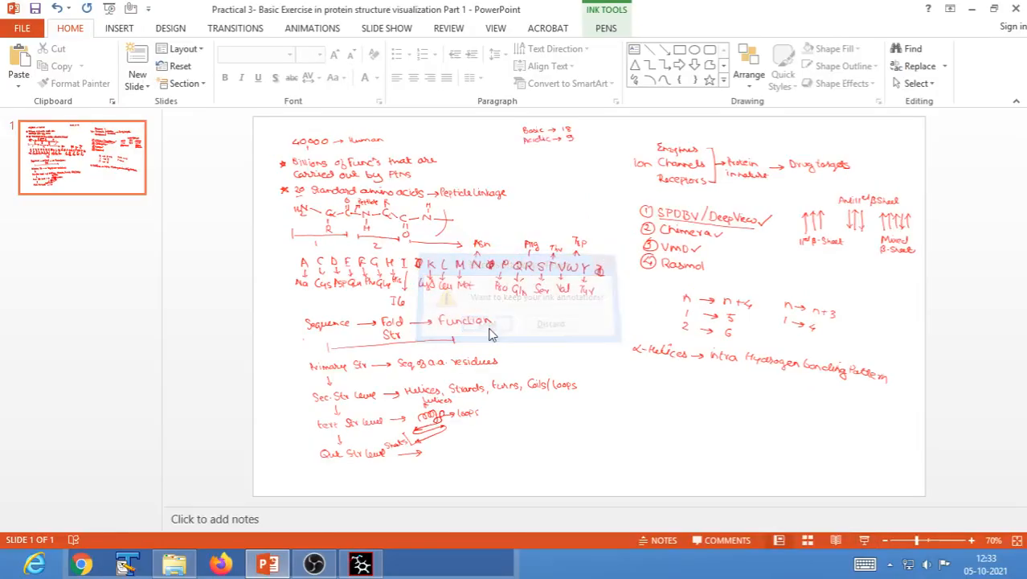
# - Compare the selected-group count in Swiss-PdbViewer's Layers Info with the basic and acidic notes on the PowerPoint slide
pyautogui.click(368, 566)
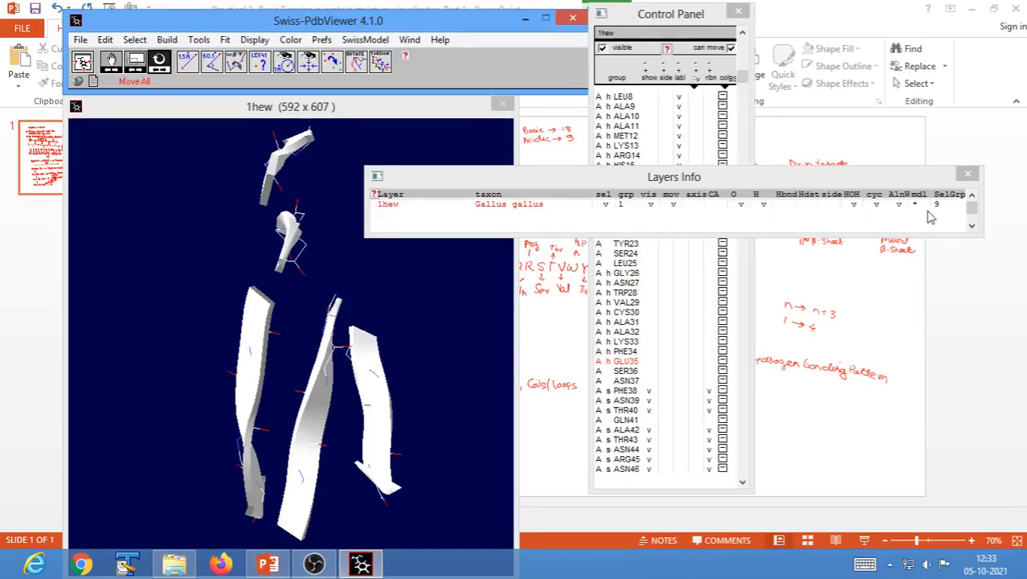
pyautogui.click(861, 289)
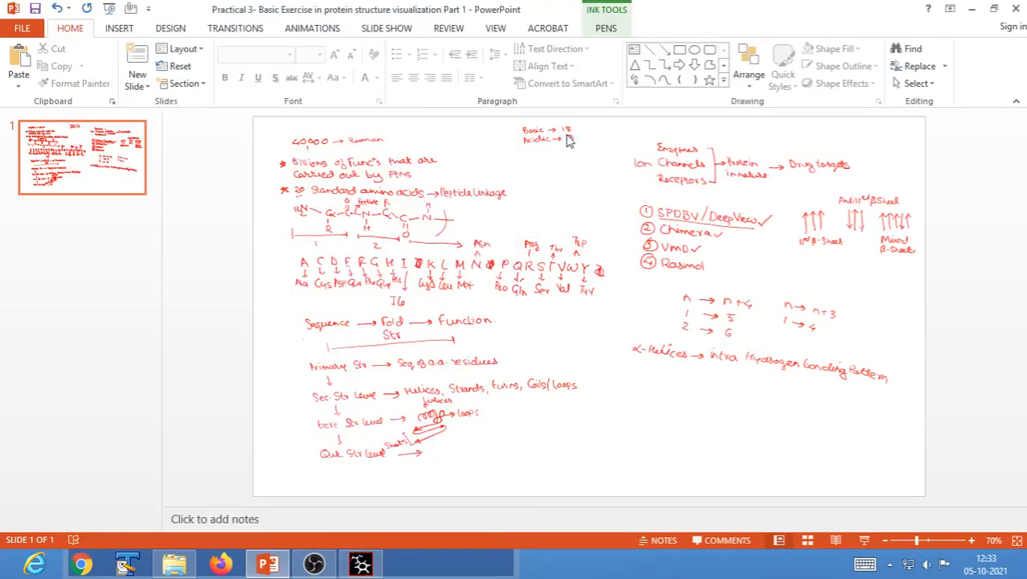
pyautogui.click(376, 566)
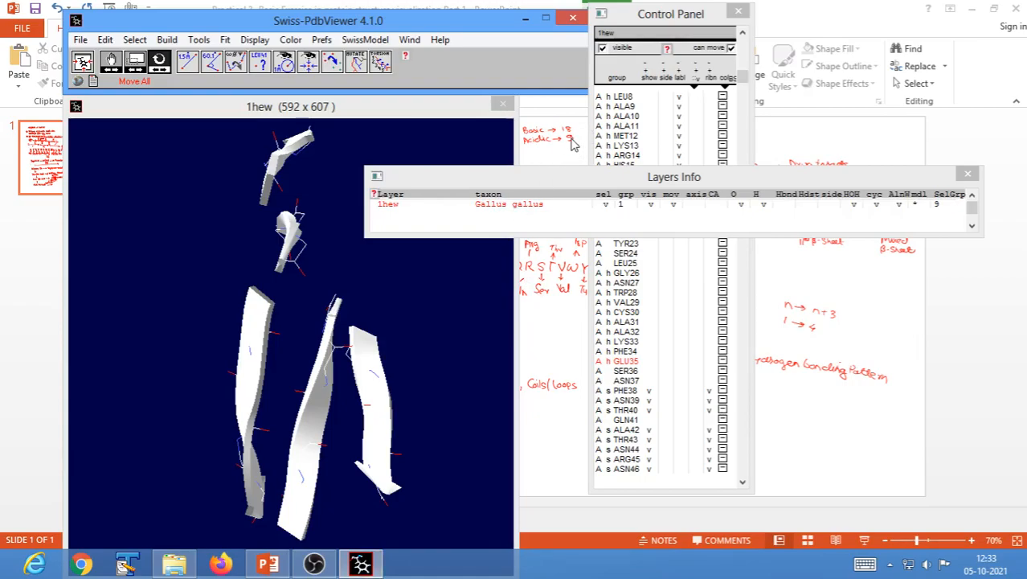
pyautogui.moveTo(573, 134); pyautogui.dragTo(571, 143)
pyautogui.click(849, 378)
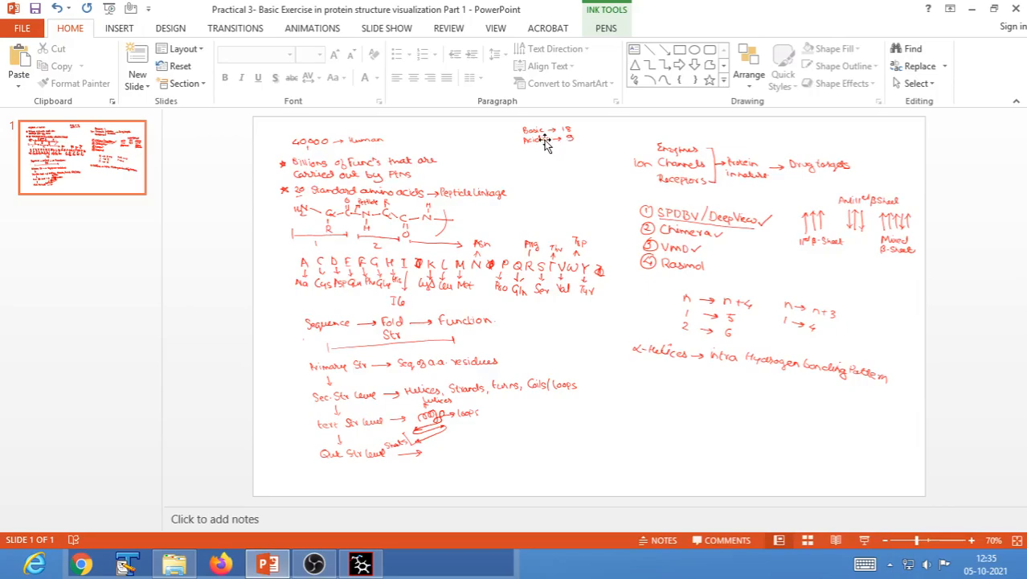
pyautogui.moveTo(572, 135); pyautogui.dragTo(569, 145)
# - Minimize PowerPoint and close the Layers Info window in Swiss-PdbViewer
pyautogui.click(970, 10)
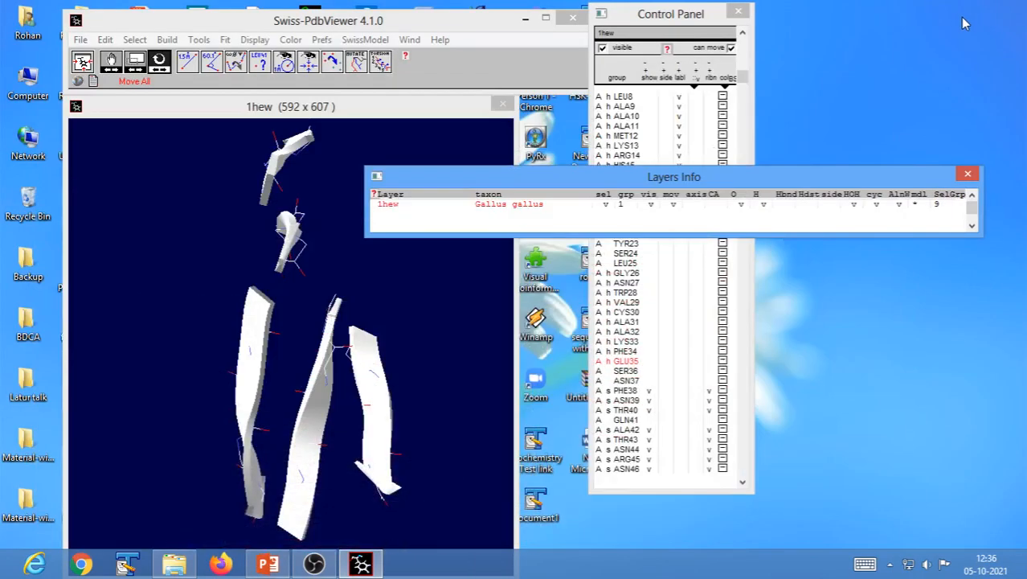
pyautogui.click(968, 175)
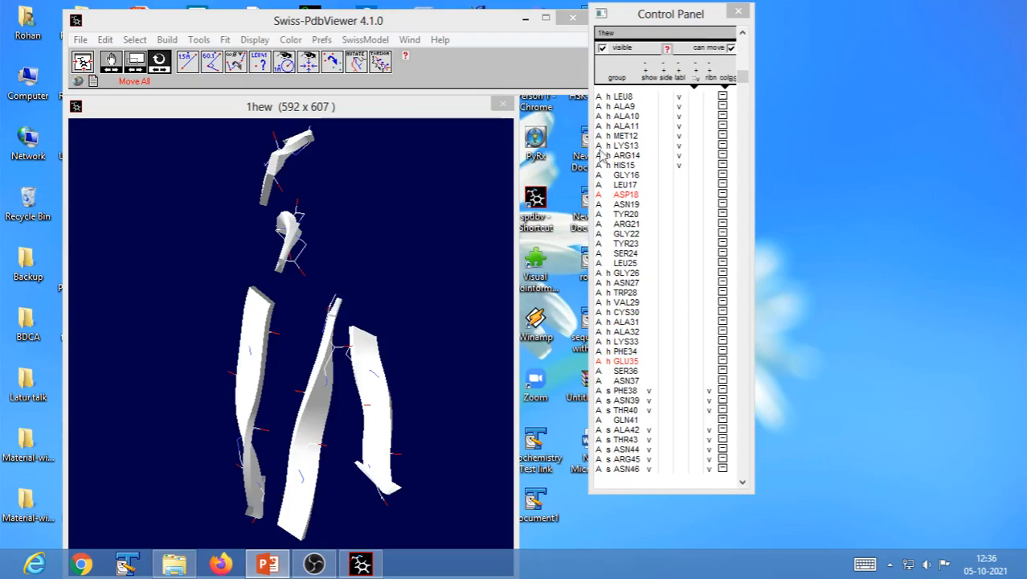
# - Select NAG201 to NAG203 at the end of the residue list and display only these groups
pyautogui.moveTo(742, 78); pyautogui.dragTo(698, 506)
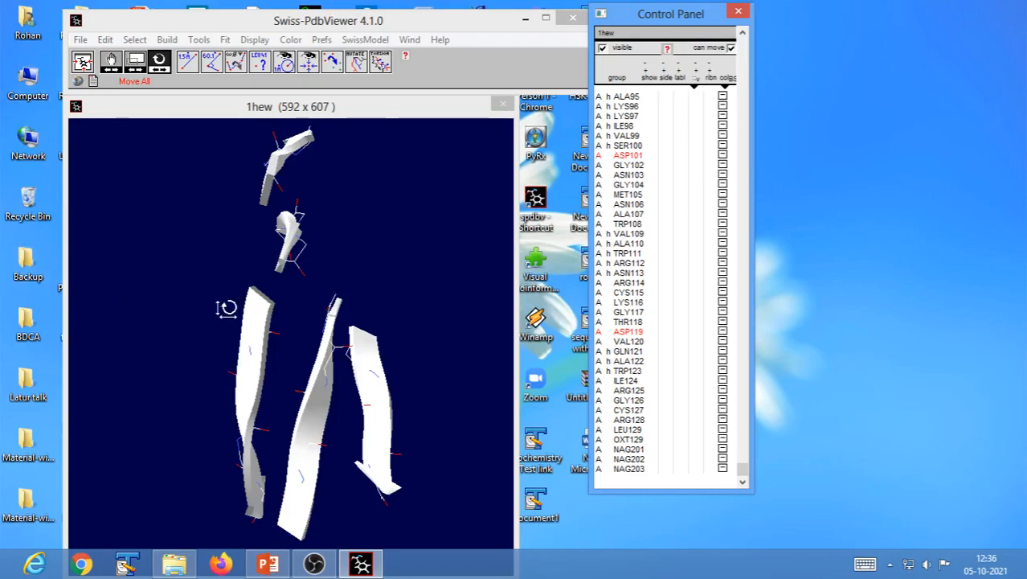
pyautogui.click(630, 450)
pyautogui.moveTo(632, 454); pyautogui.dragTo(634, 477)
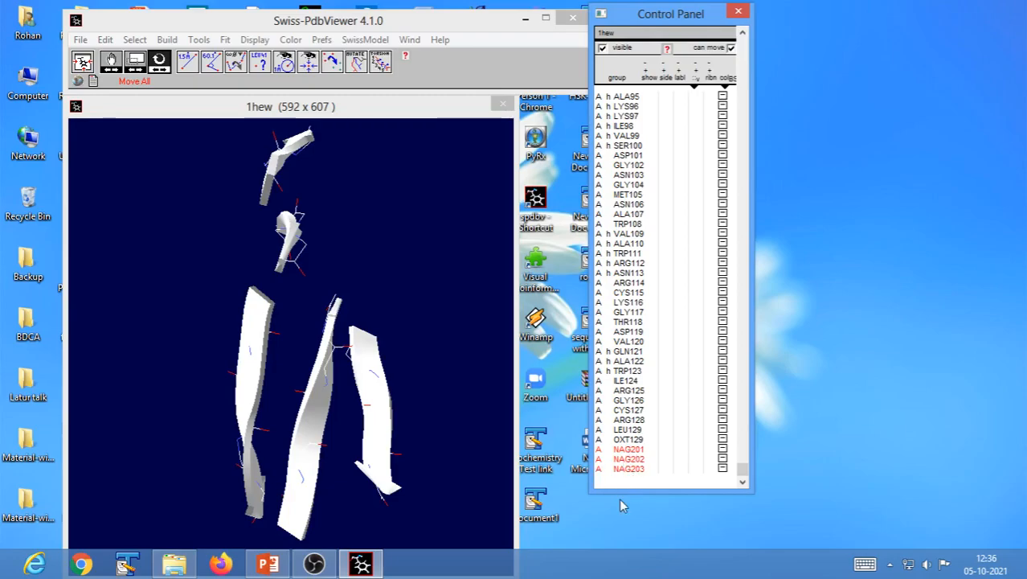
pyautogui.press('Return')
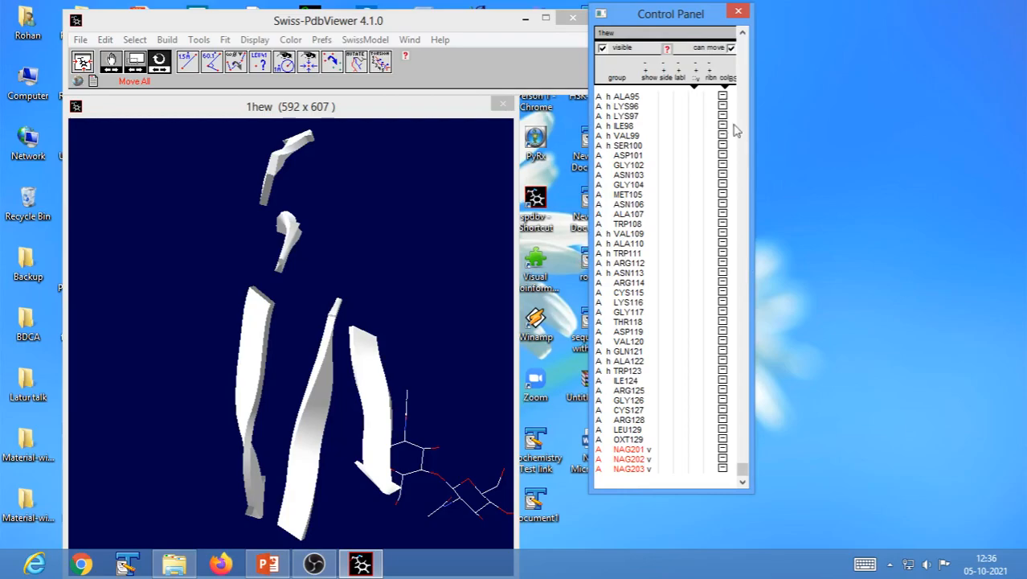
# - Turn off the ribbons for all residues and centre the view on the displayed NAG groups
pyautogui.click(709, 95)
pyautogui.click(709, 95)
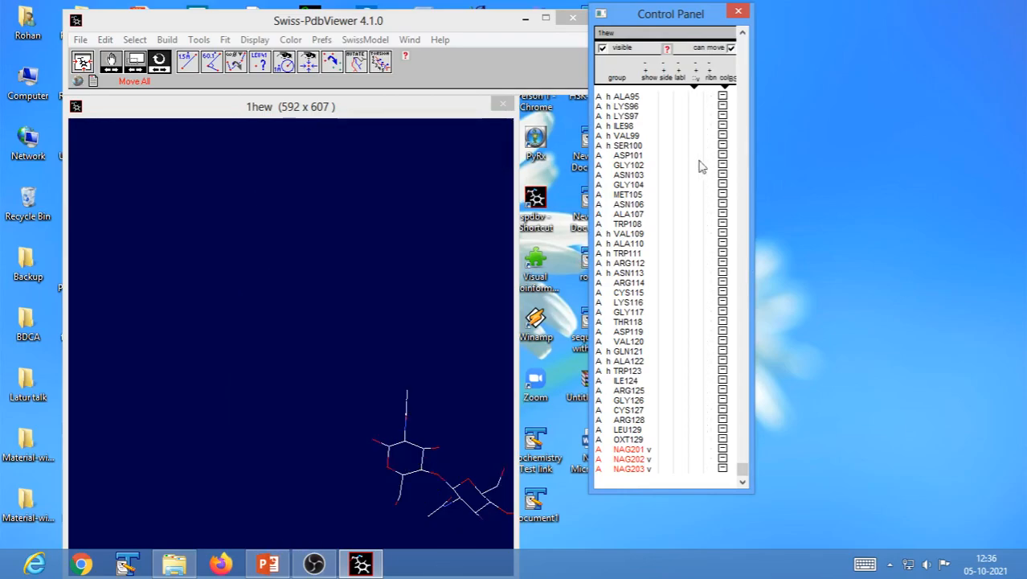
pyautogui.click(82, 66)
pyautogui.moveTo(325, 383); pyautogui.dragTo(269, 372)
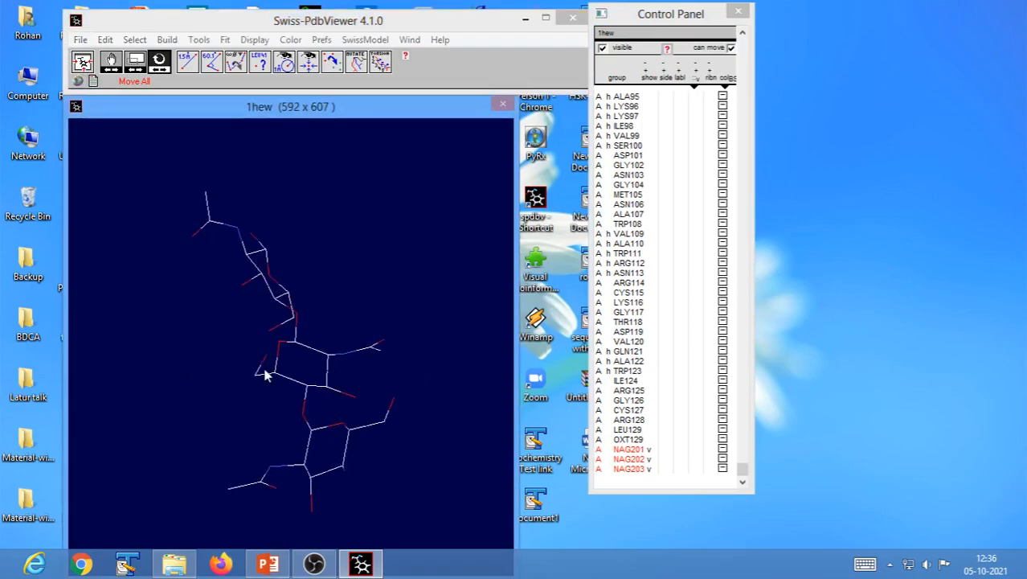
# - Rotate the NAG molecule to view its three rings and show the labels of NAG201 to NAG203
pyautogui.click(627, 455)
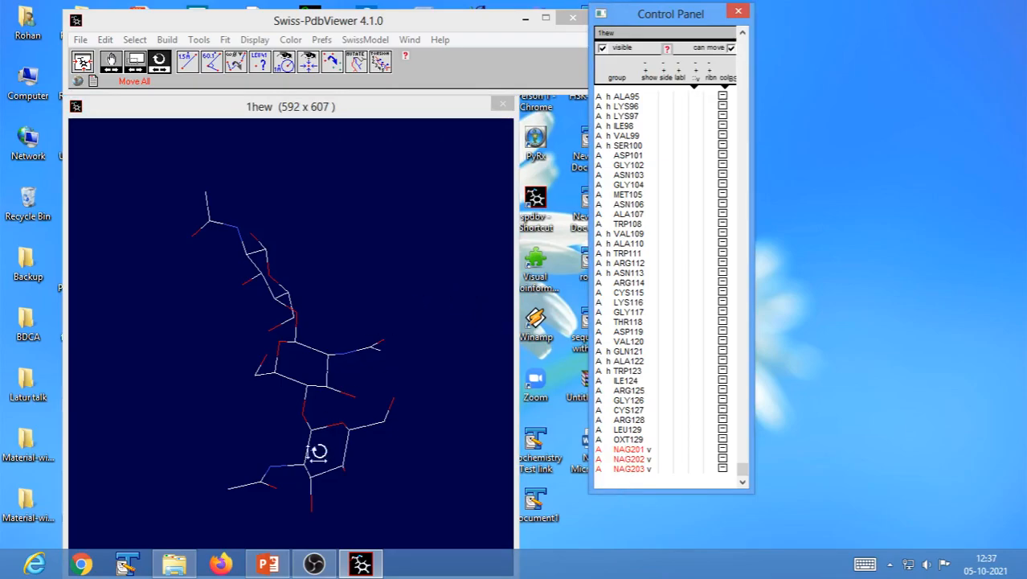
pyautogui.click(353, 455)
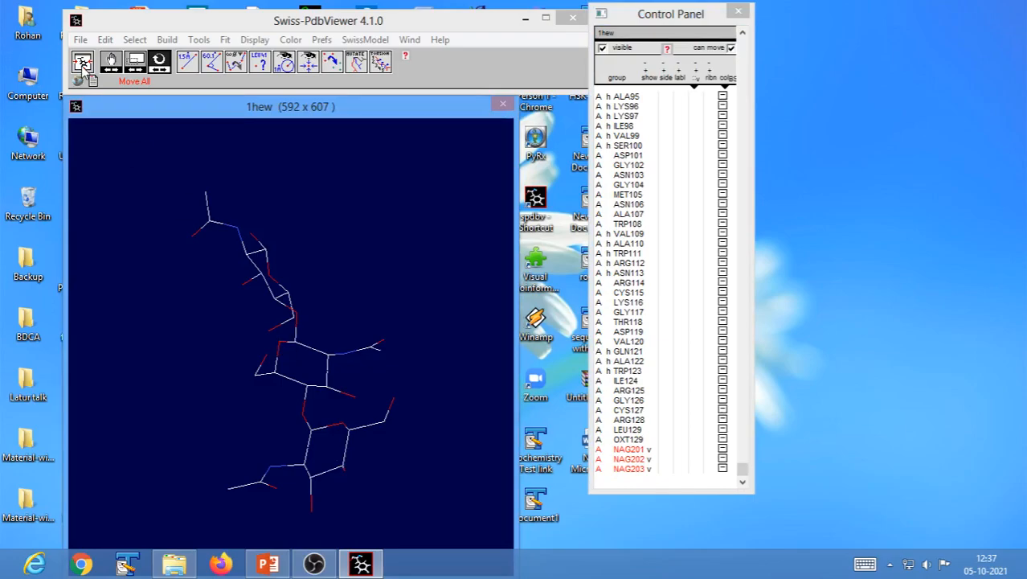
pyautogui.moveTo(353, 426); pyautogui.dragTo(291, 429)
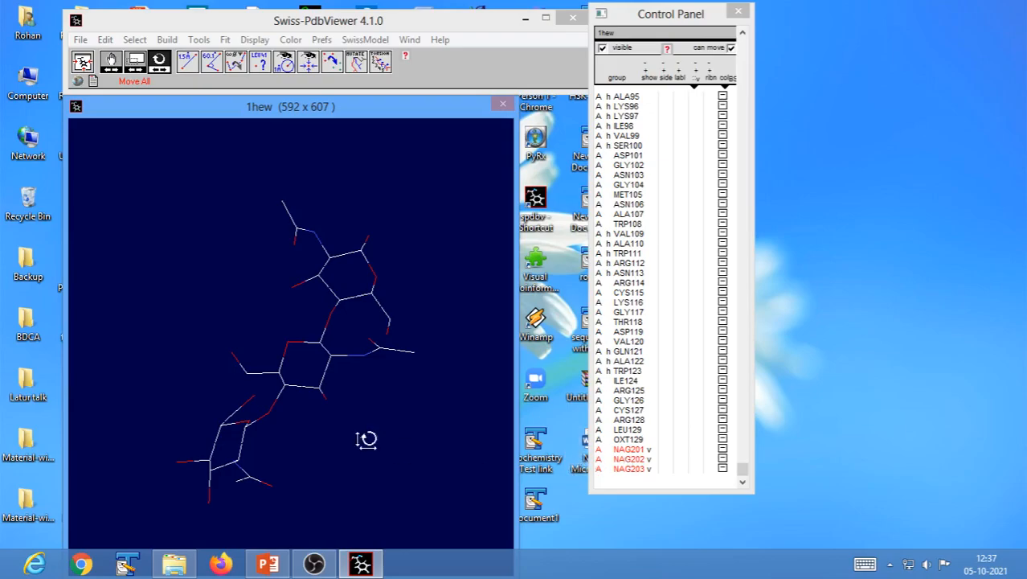
pyautogui.moveTo(323, 394); pyautogui.dragTo(291, 399)
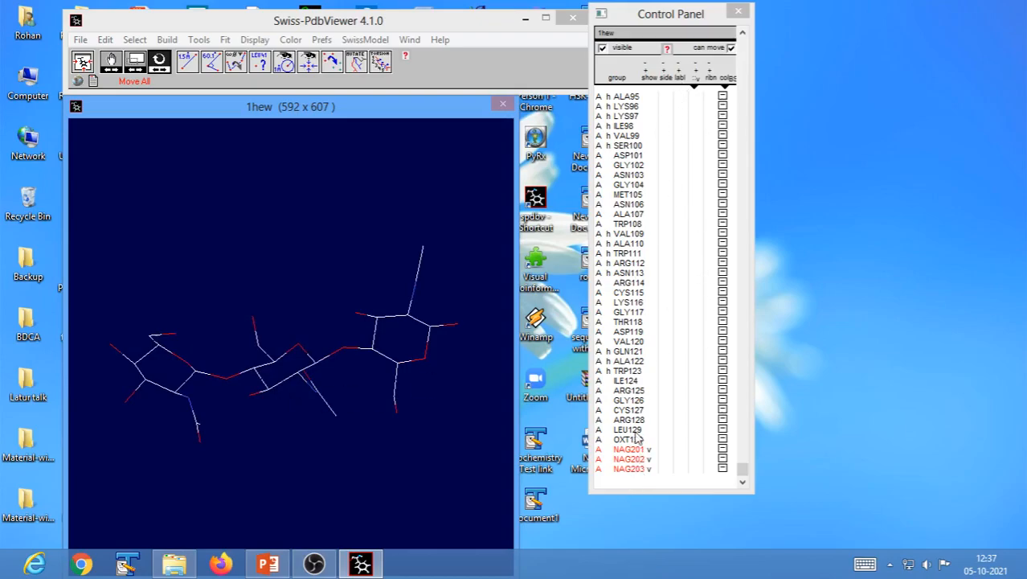
pyautogui.click(680, 80)
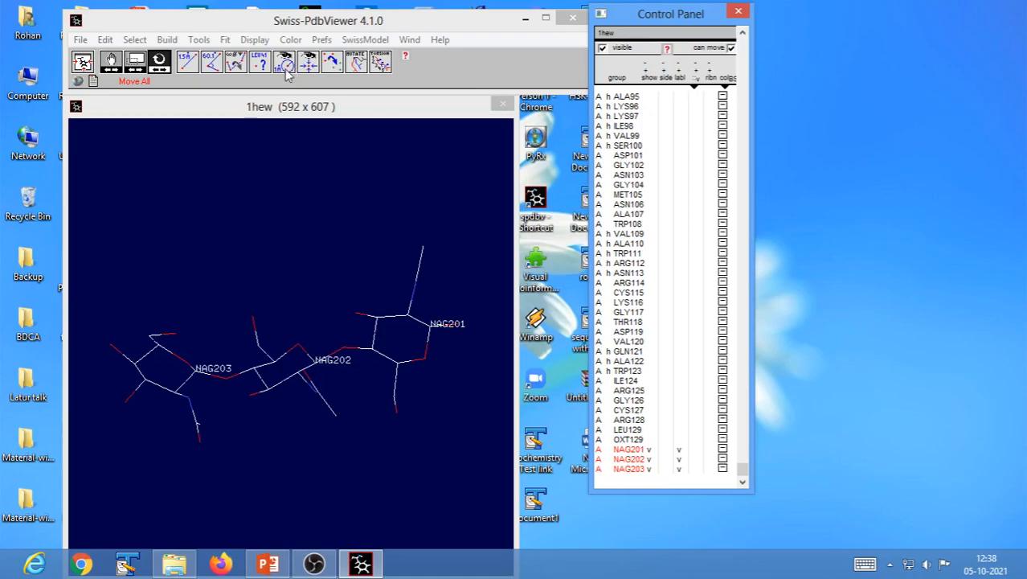
# - Add to the view all groups within 8 Å of the N2 atom of NAG202
pyautogui.click(285, 62)
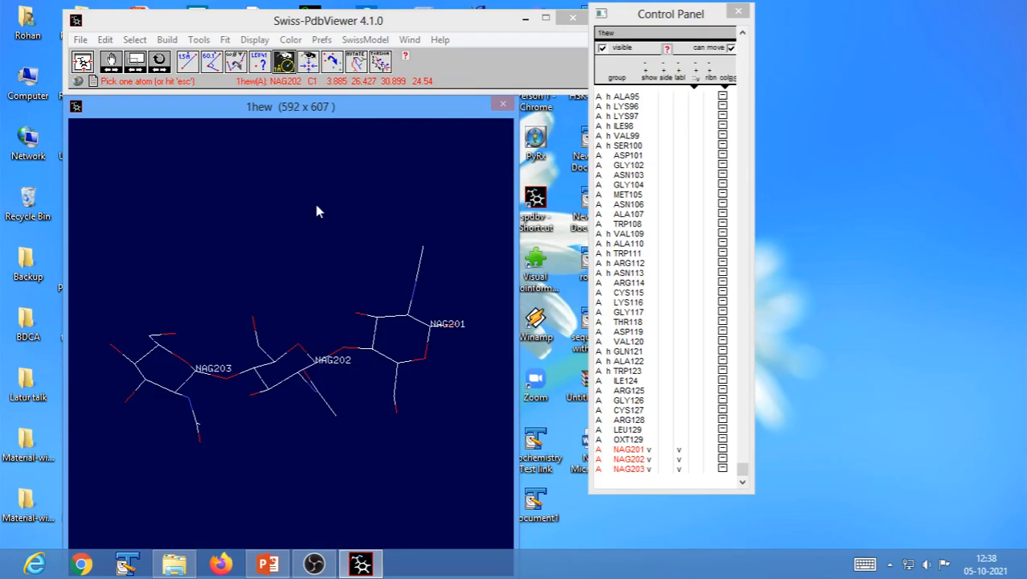
pyautogui.press('Escape')
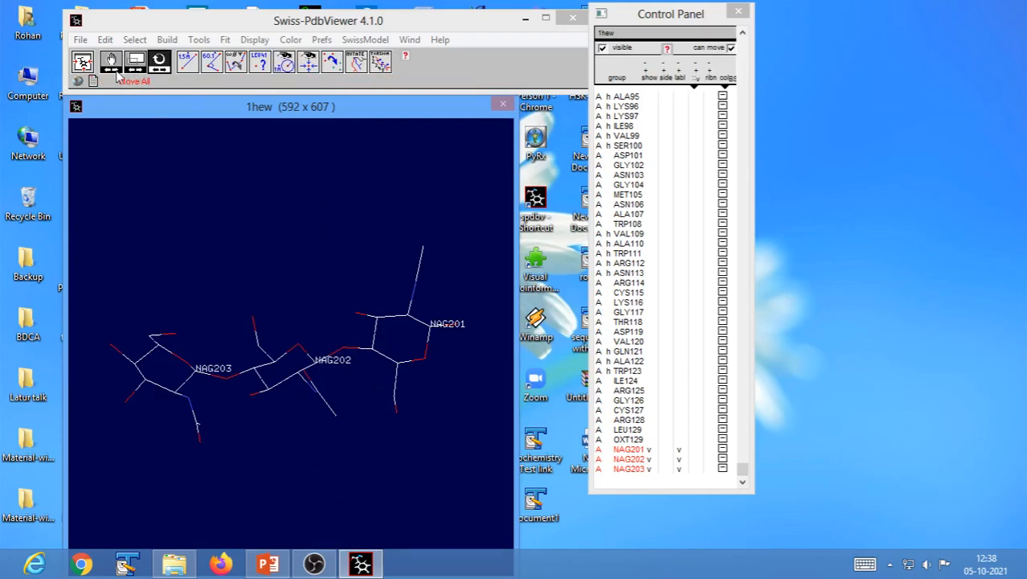
pyautogui.moveTo(333, 442); pyautogui.dragTo(346, 350)
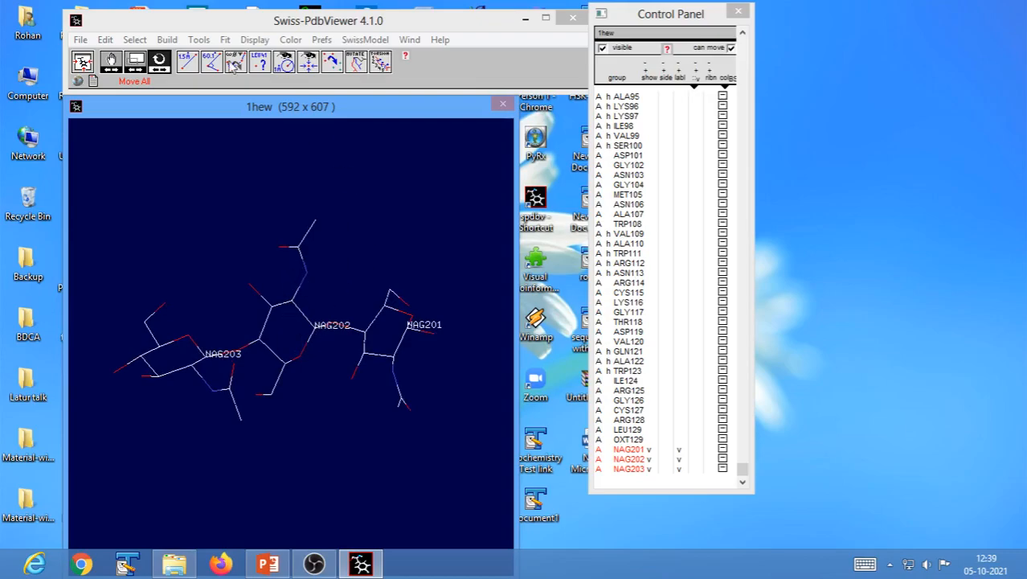
pyautogui.click(285, 64)
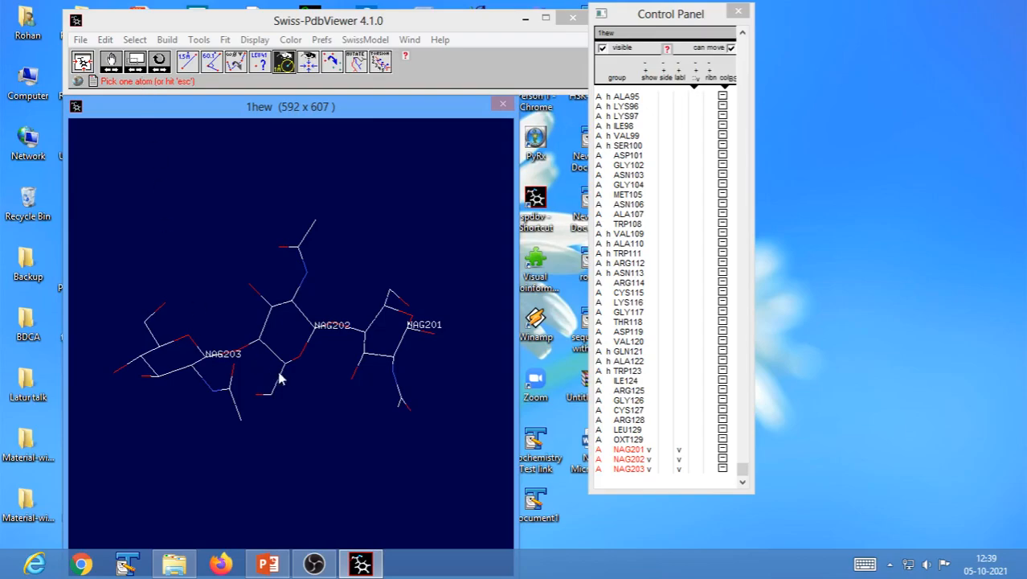
pyautogui.click(306, 274)
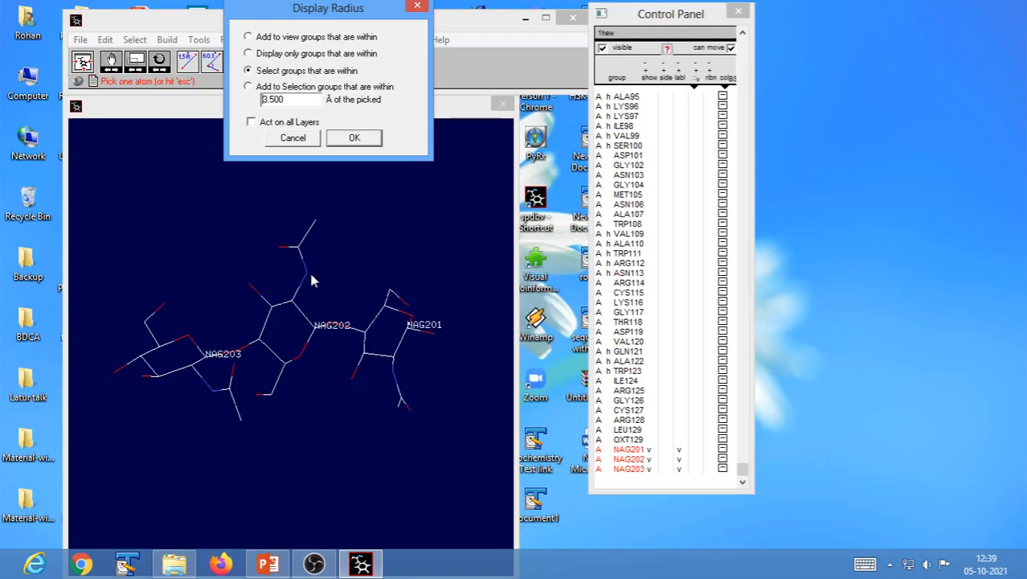
pyautogui.moveTo(312, 10); pyautogui.dragTo(351, 131)
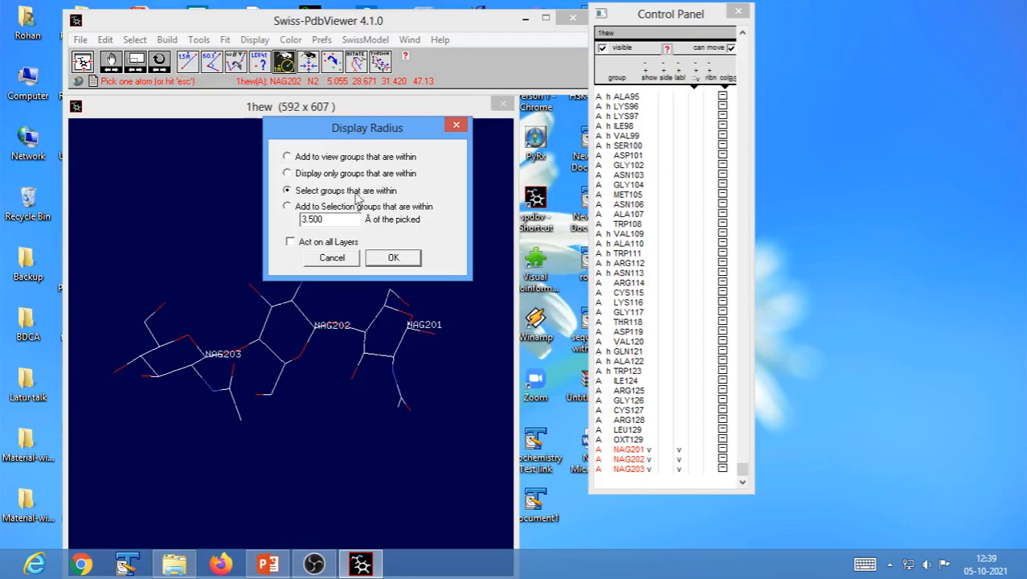
pyautogui.click(287, 156)
pyautogui.press('BackSpace')
pyautogui.press('BackSpace')
pyautogui.press('BackSpace')
pyautogui.press('BackSpace')
pyautogui.press('BackSpace')
pyautogui.write('8')
pyautogui.click(392, 258)
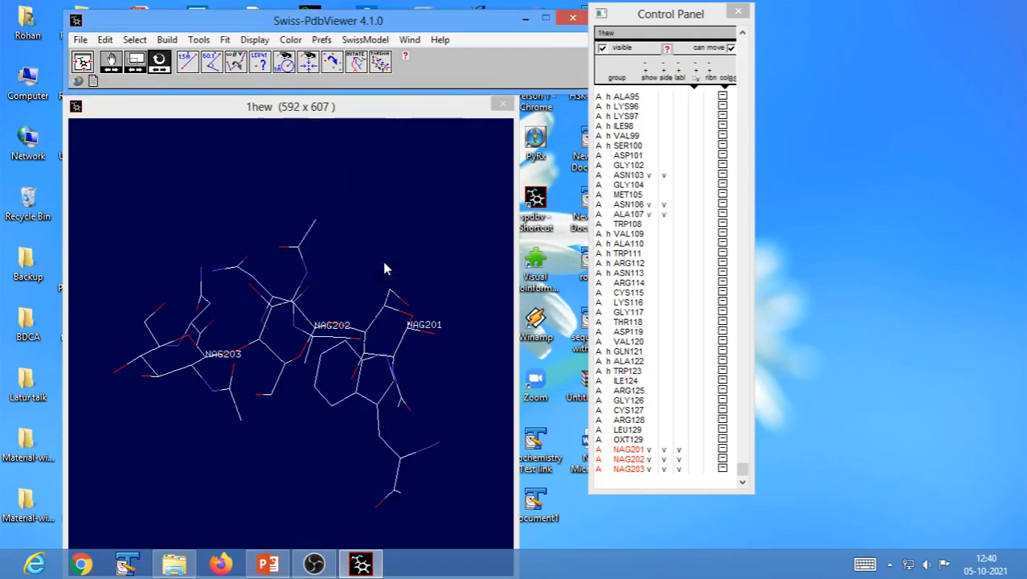
# - Select all visible groups and show labels on the residues surrounding the NAG ligand
pyautogui.moveTo(408, 389); pyautogui.dragTo(395, 424)
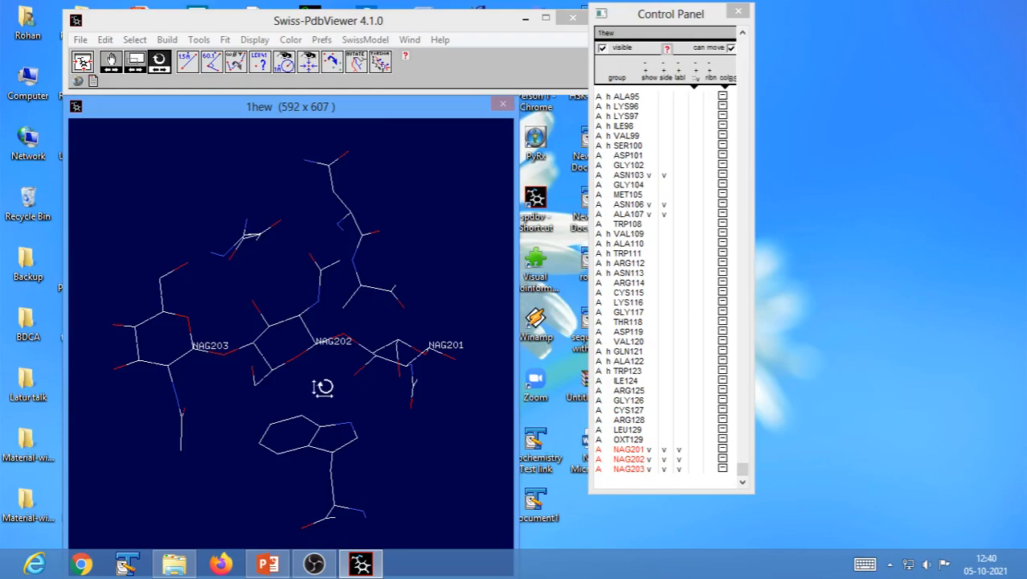
pyautogui.moveTo(328, 384); pyautogui.dragTo(325, 342)
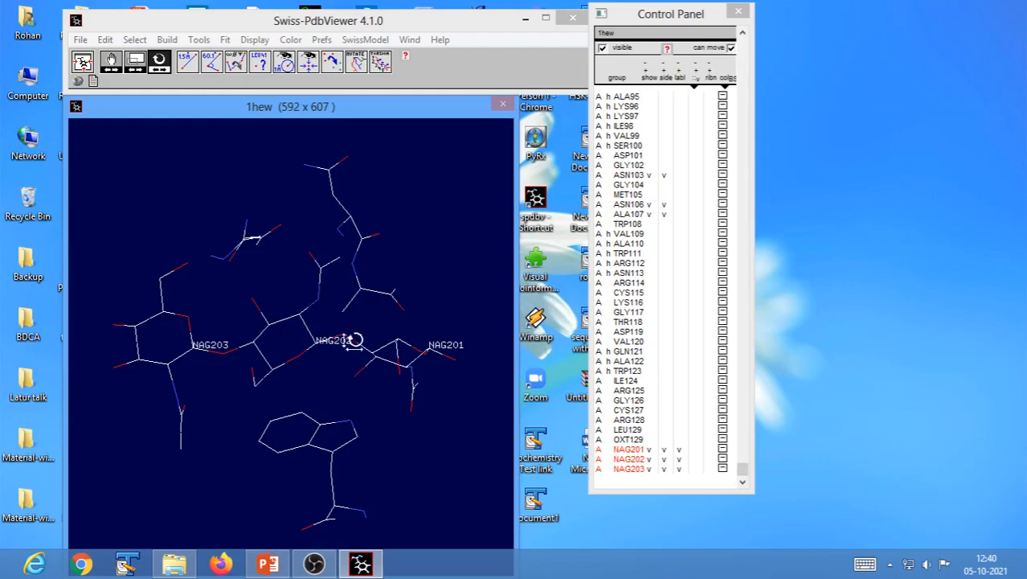
pyautogui.moveTo(346, 322)
pyautogui.mouseDown()
pyautogui.moveTo(313, 306)
pyautogui.moveTo(337, 293)
pyautogui.moveTo(339, 304)
pyautogui.mouseUp()
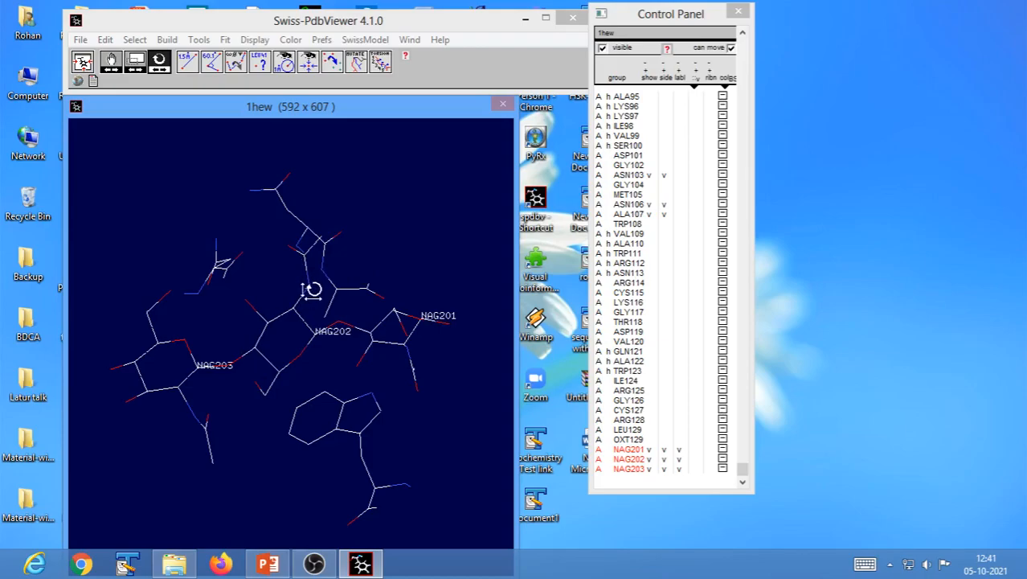
pyautogui.click(681, 86)
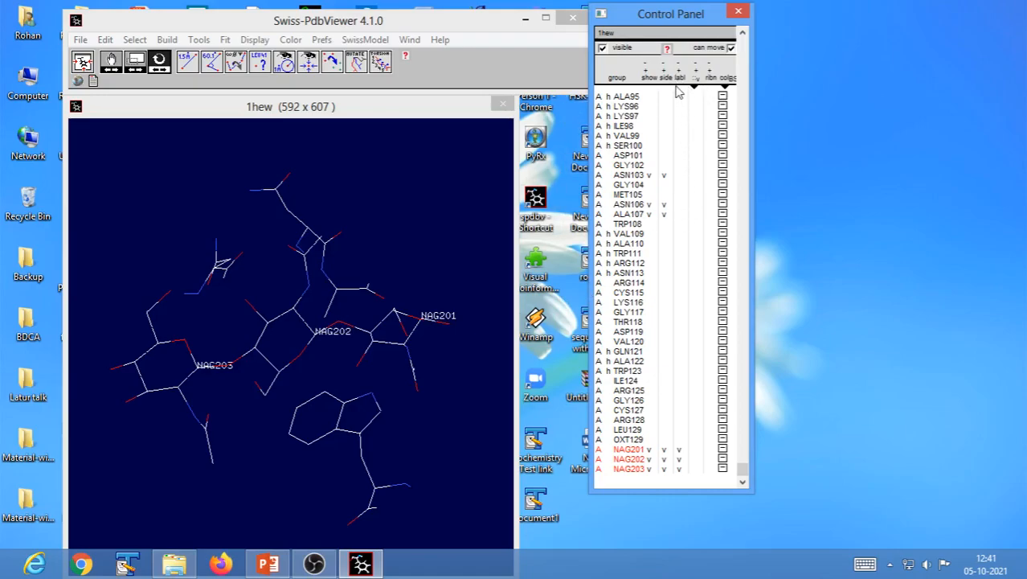
pyautogui.click(135, 40)
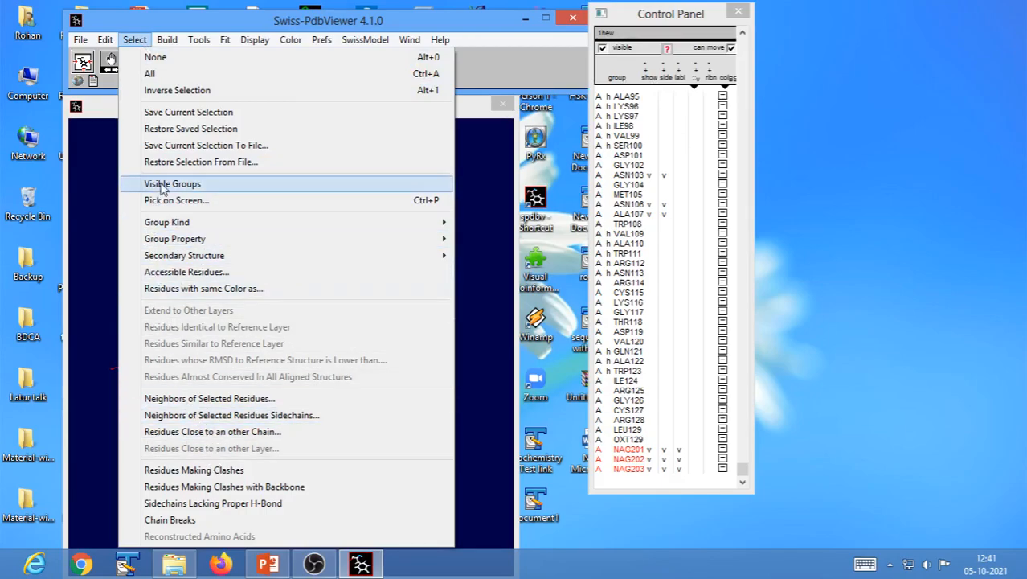
pyautogui.click(470, 26)
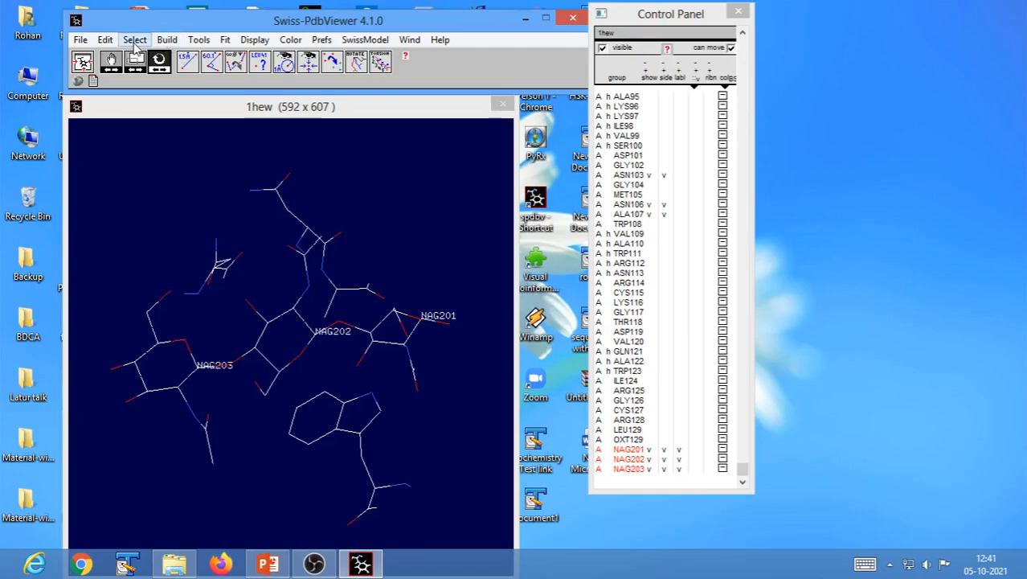
pyautogui.click(134, 41)
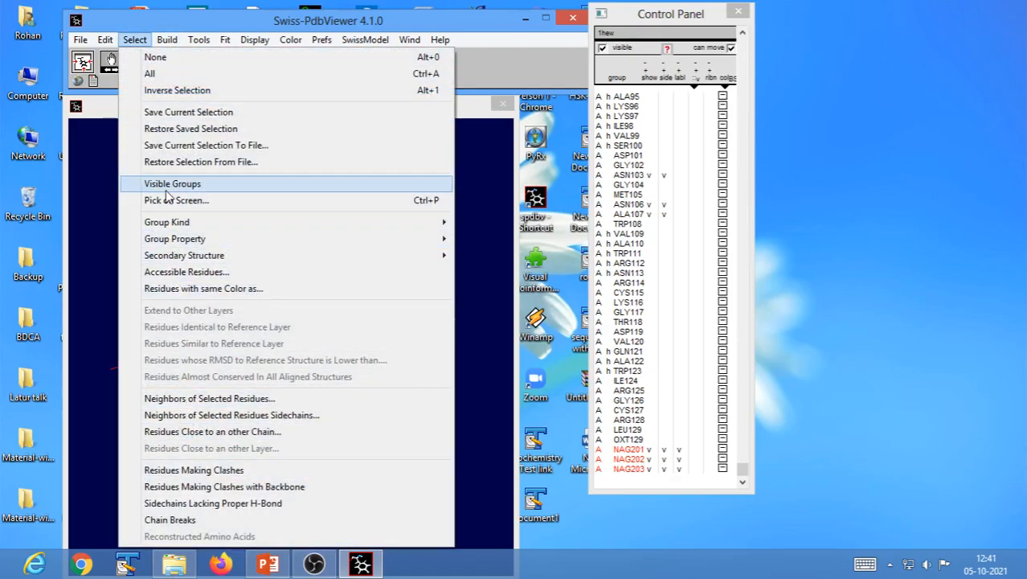
pyautogui.click(473, 313)
pyautogui.moveTo(472, 378); pyautogui.dragTo(406, 398)
pyautogui.click(135, 41)
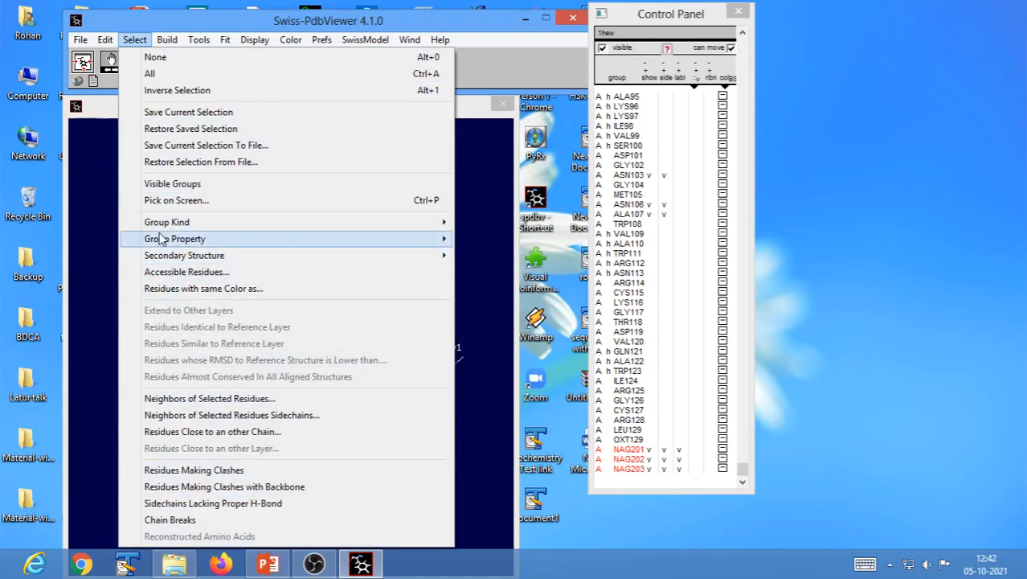
pyautogui.click(174, 184)
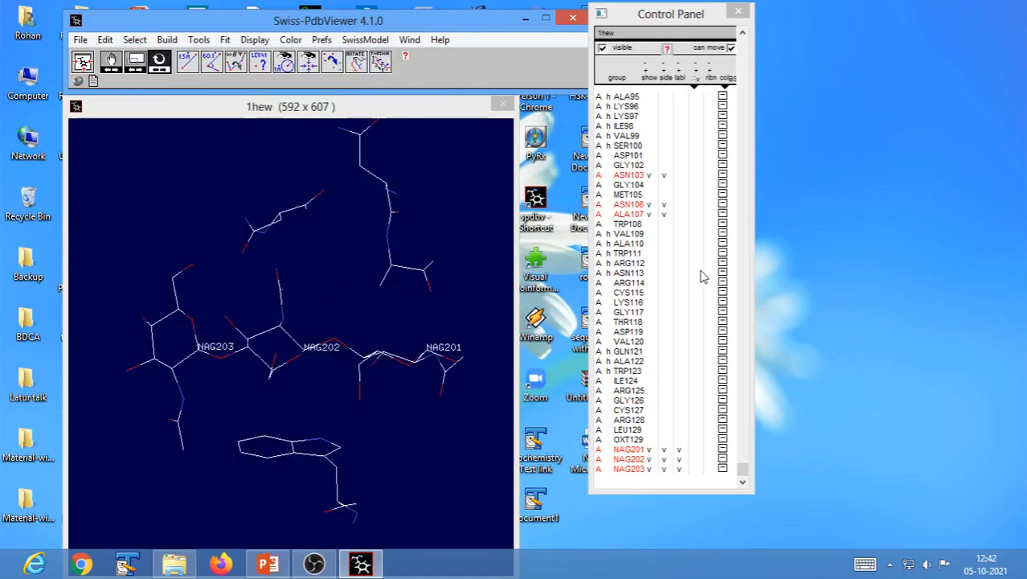
pyautogui.click(680, 80)
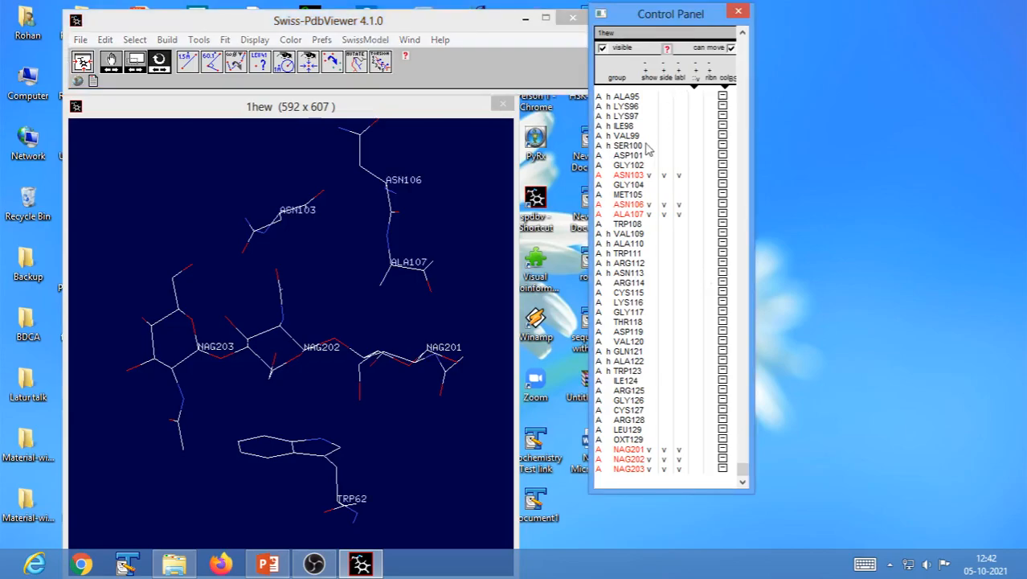
# - Select NAG201 to NAG203 and display only these groups, hiding the surrounding residues
pyautogui.moveTo(367, 344); pyautogui.dragTo(325, 312)
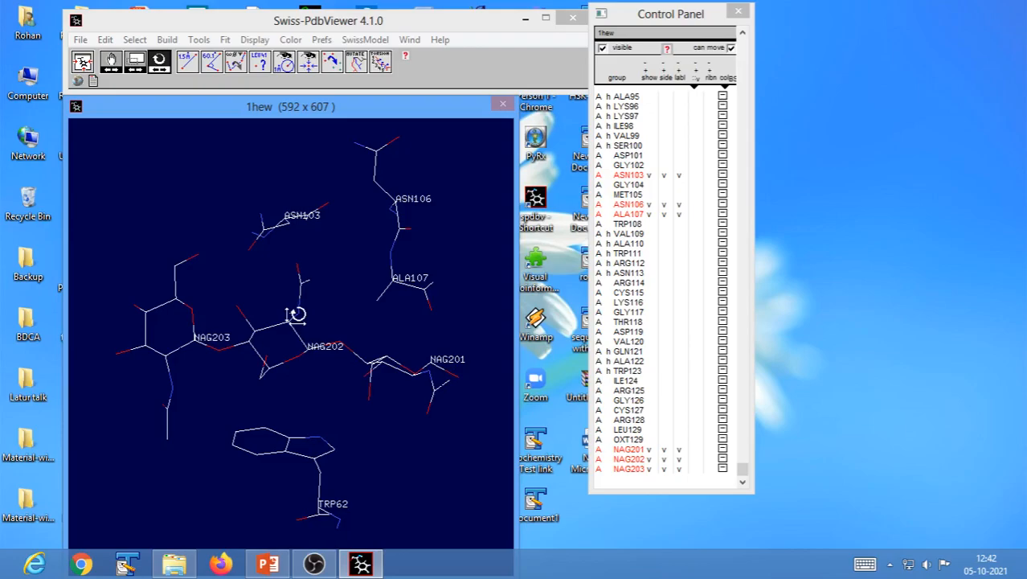
pyautogui.moveTo(325, 291); pyautogui.dragTo(340, 260)
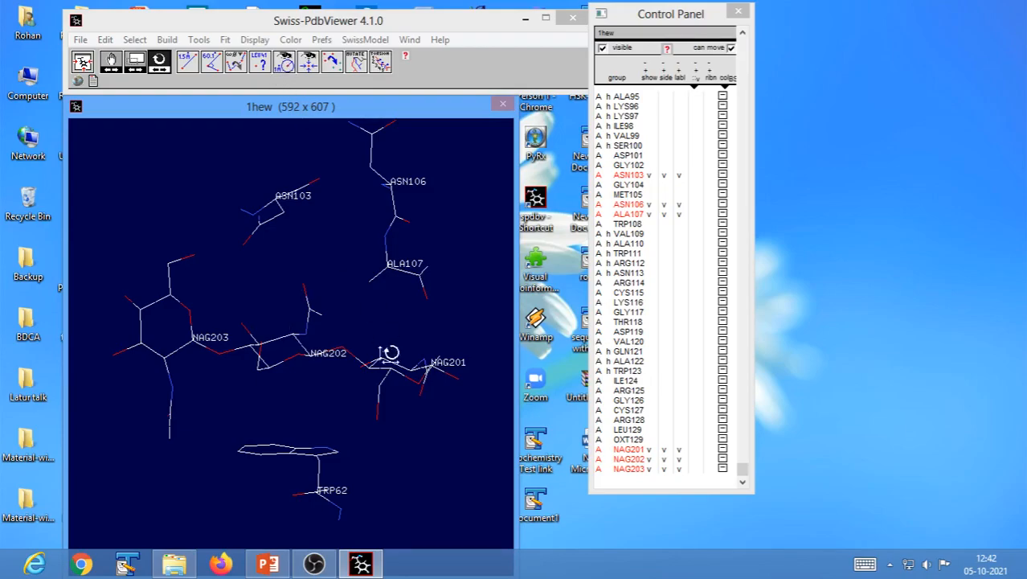
pyautogui.moveTo(378, 325); pyautogui.dragTo(372, 296)
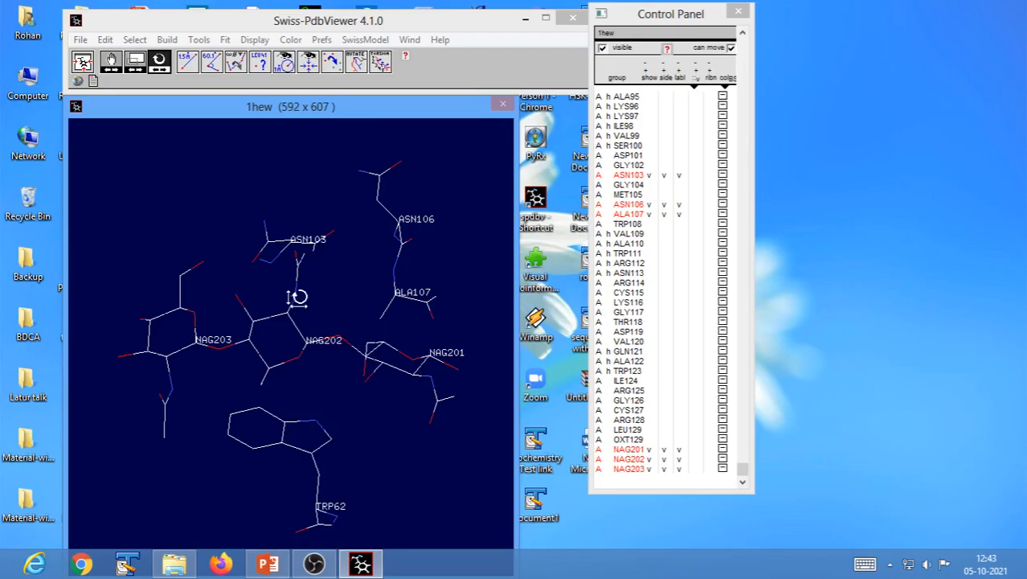
pyautogui.moveTo(297, 298); pyautogui.dragTo(316, 300)
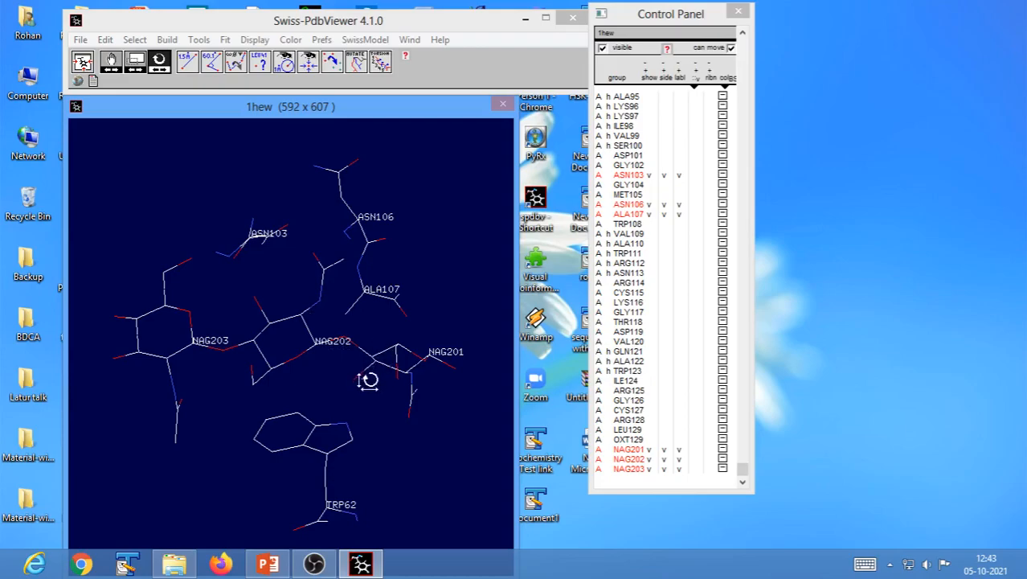
pyautogui.keyDown('ctrl'); pyautogui.click(632, 469); pyautogui.keyUp('ctrl')
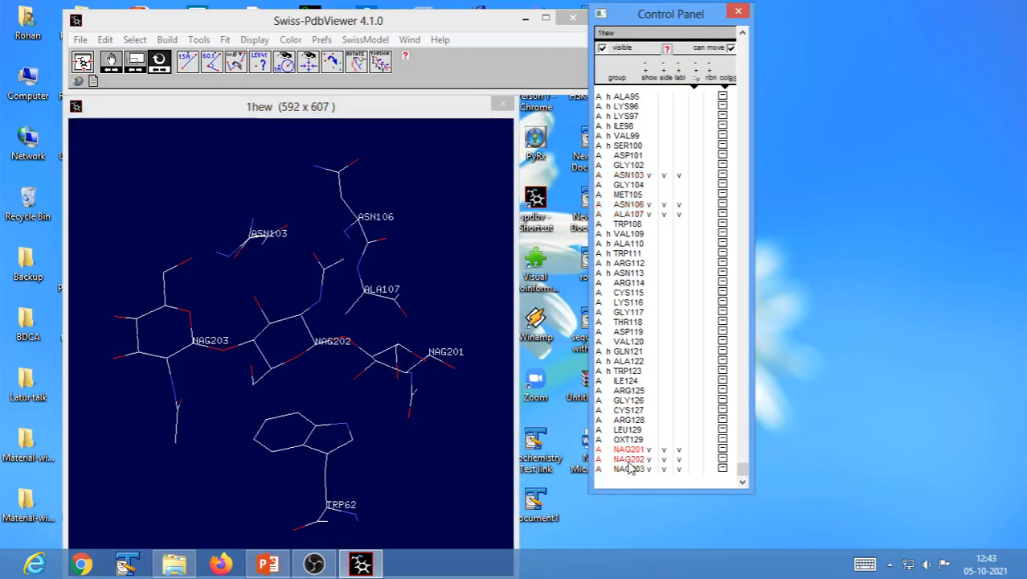
pyautogui.keyDown('ctrl'); pyautogui.click(631, 469); pyautogui.keyUp('ctrl')
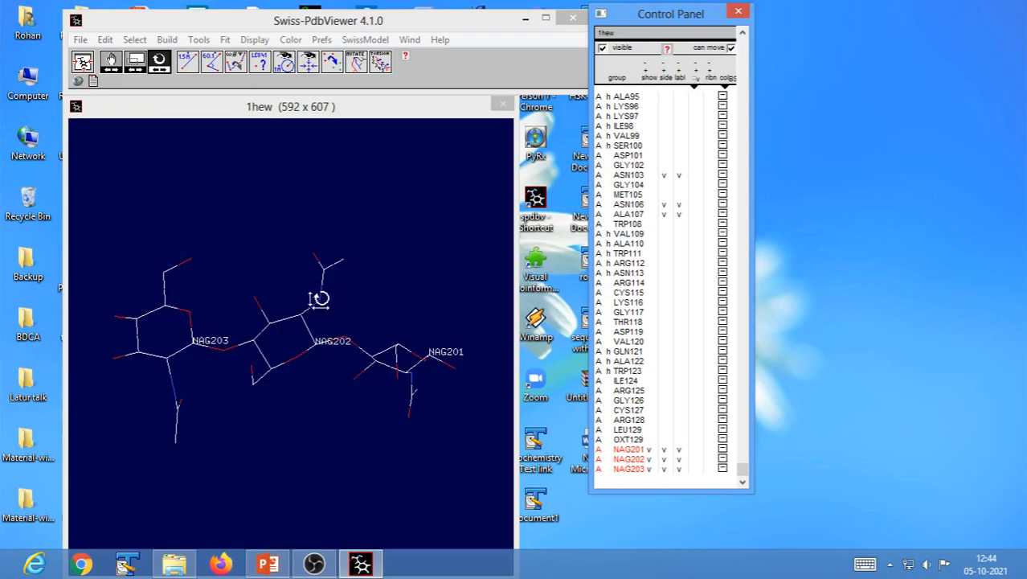
pyautogui.click(632, 452)
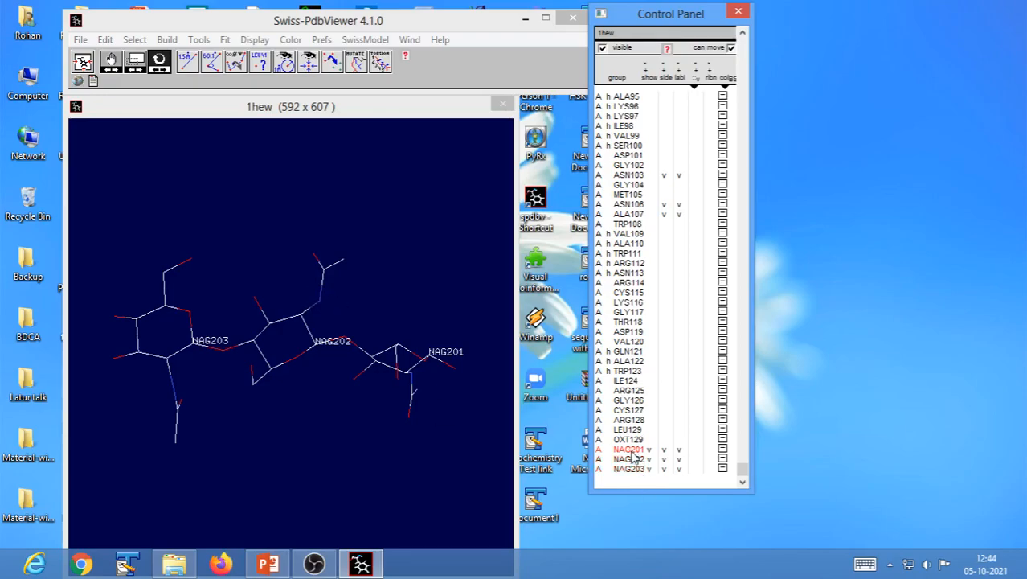
pyautogui.moveTo(632, 457); pyautogui.dragTo(637, 479)
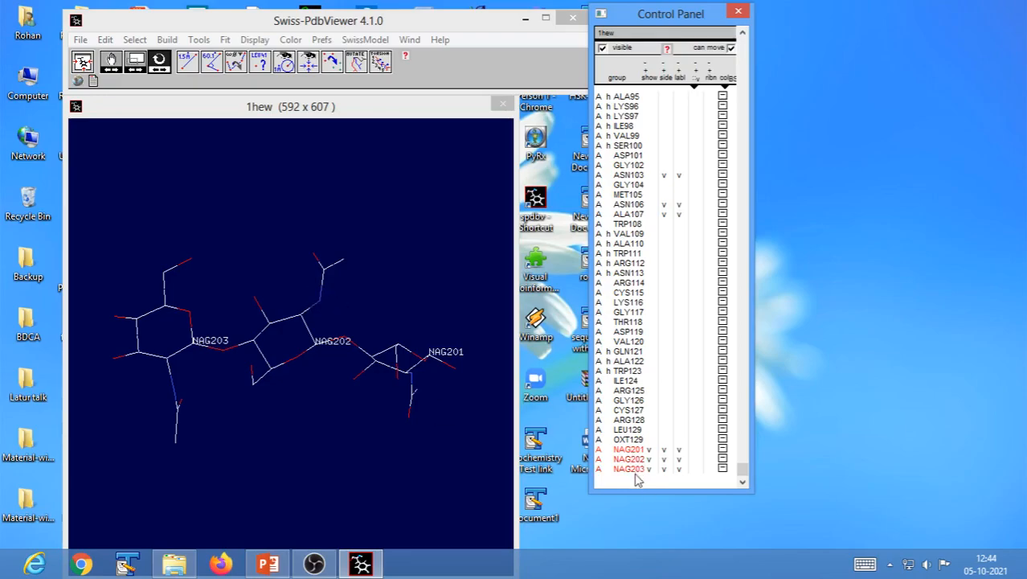
# - Add to the view the neighbours within 6 Å of the selected NAG residues and centre the displayed groups
pyautogui.click(134, 42)
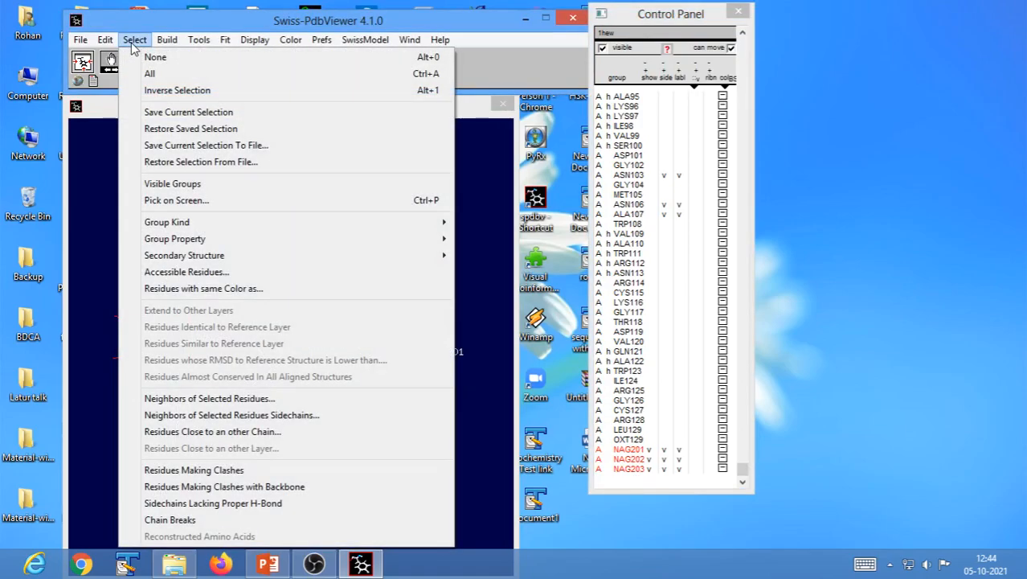
pyautogui.click(174, 404)
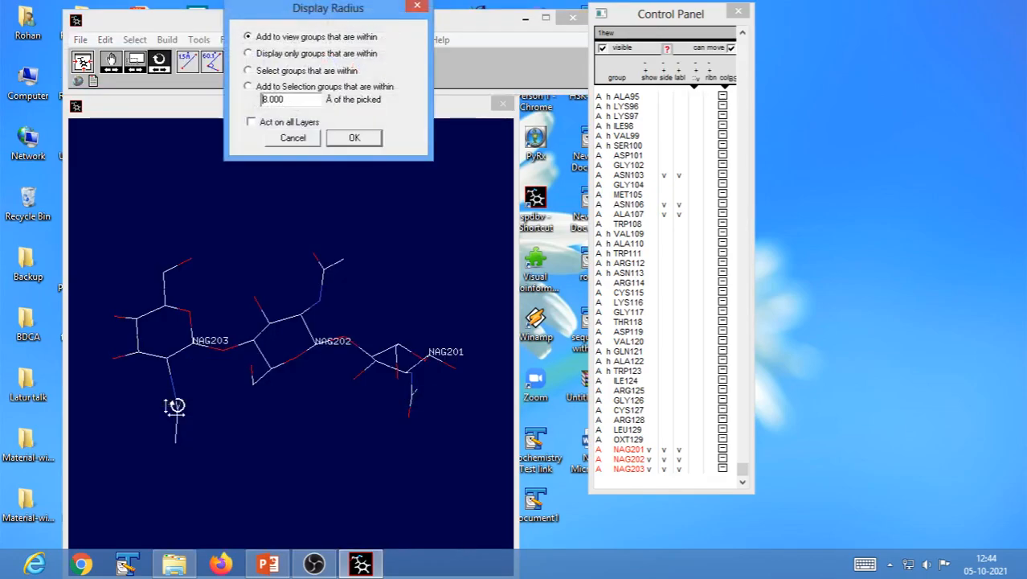
pyautogui.click(268, 102)
pyautogui.press('BackSpace')
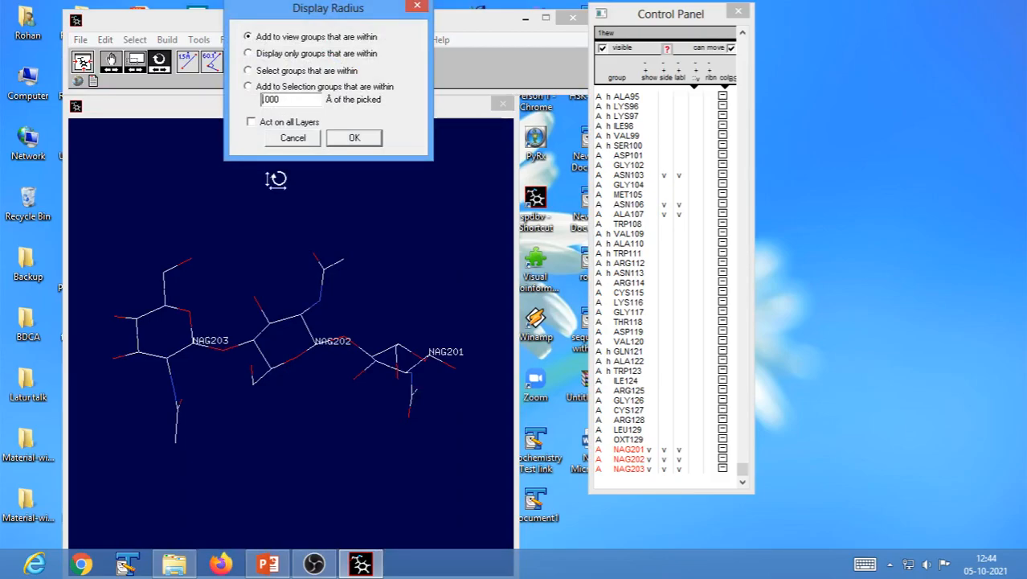
pyautogui.write('6')
pyautogui.click(354, 139)
pyautogui.click(82, 64)
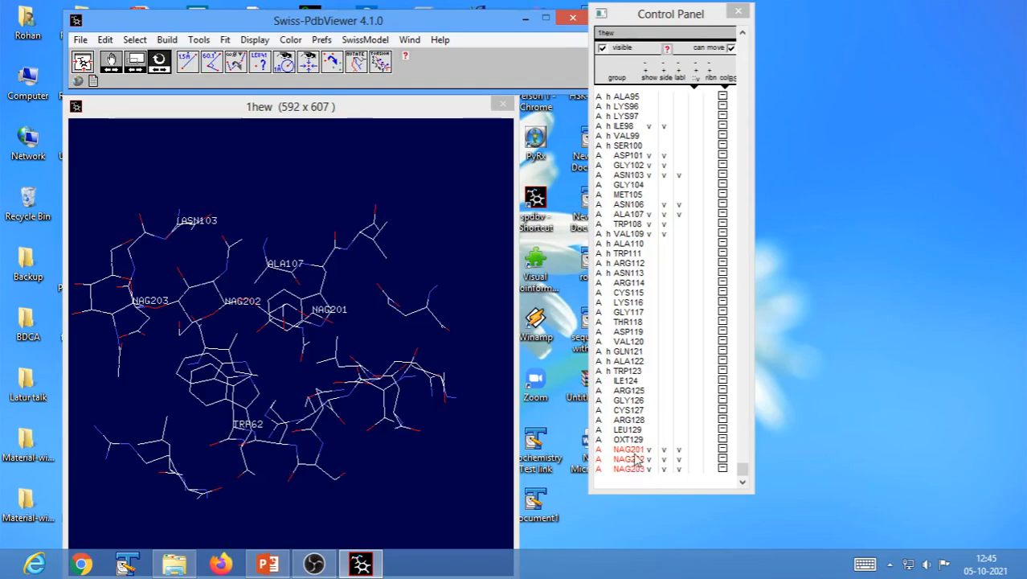
pyautogui.moveTo(361, 461); pyautogui.dragTo(267, 480)
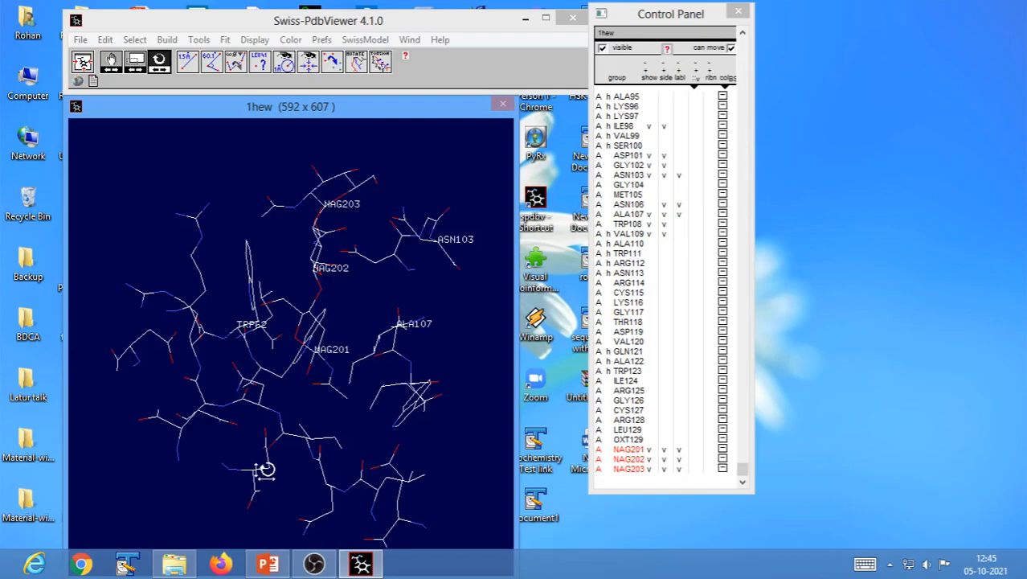
# - Display all chain A residues with their side chains and turn off all residue labels
pyautogui.click(601, 153)
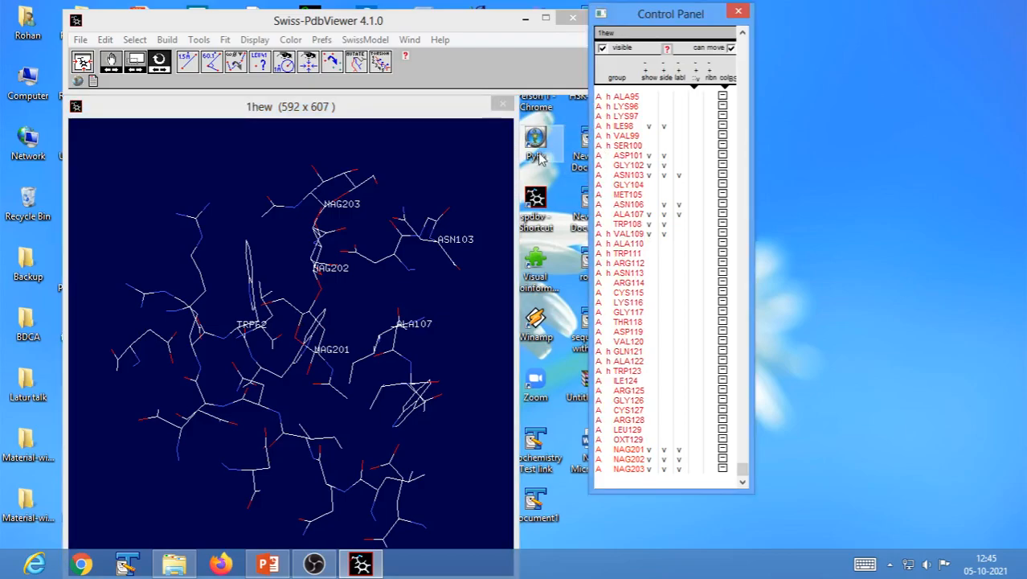
pyautogui.click(645, 78)
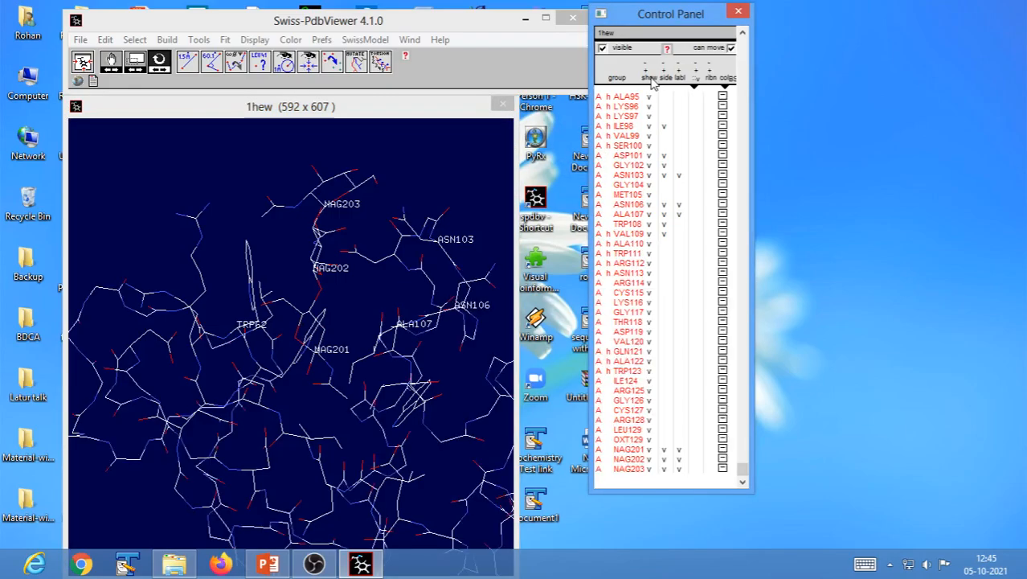
pyautogui.click(83, 65)
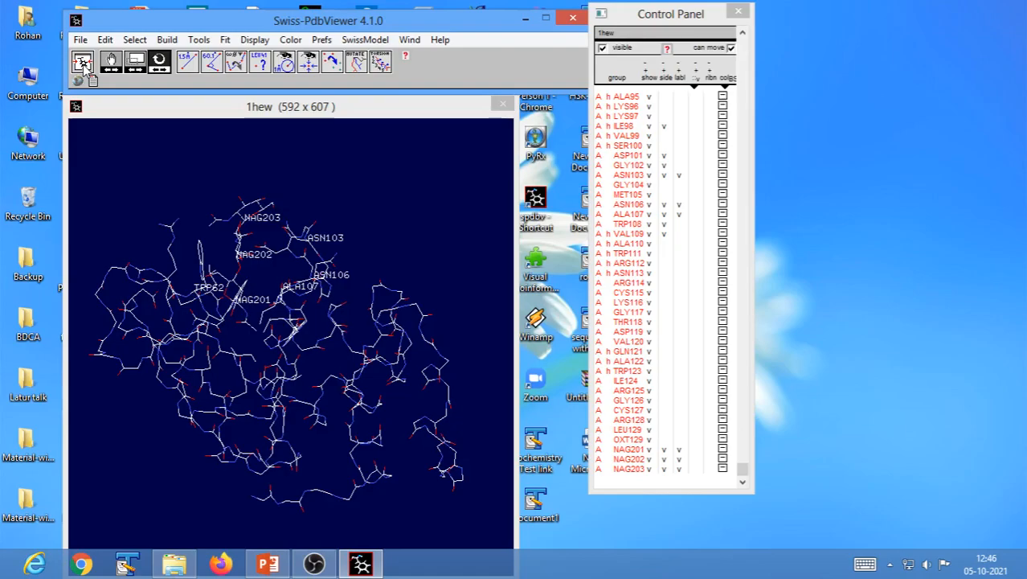
pyautogui.click(666, 84)
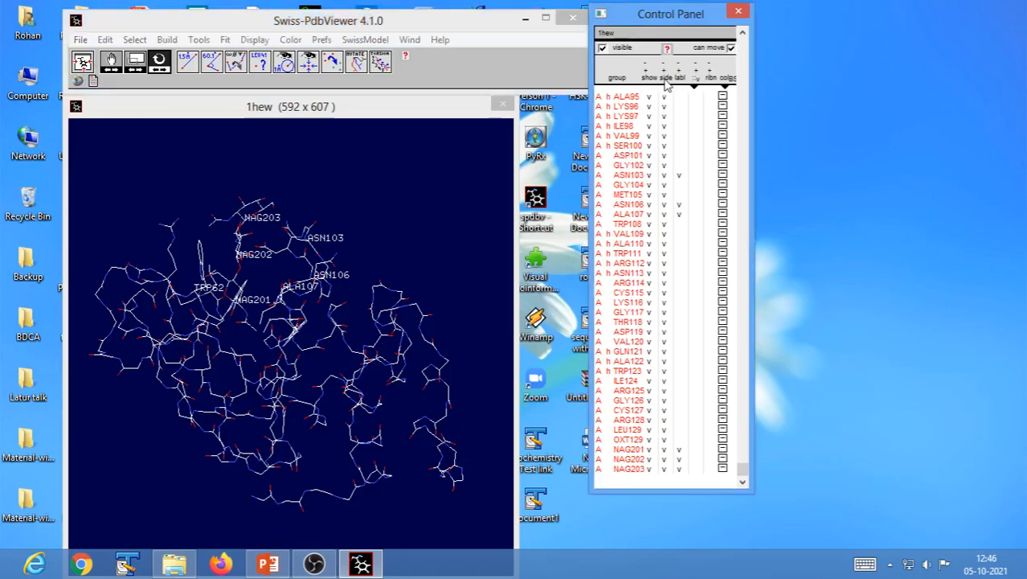
pyautogui.keyDown('shift'); pyautogui.click(679, 175); pyautogui.keyUp('shift')
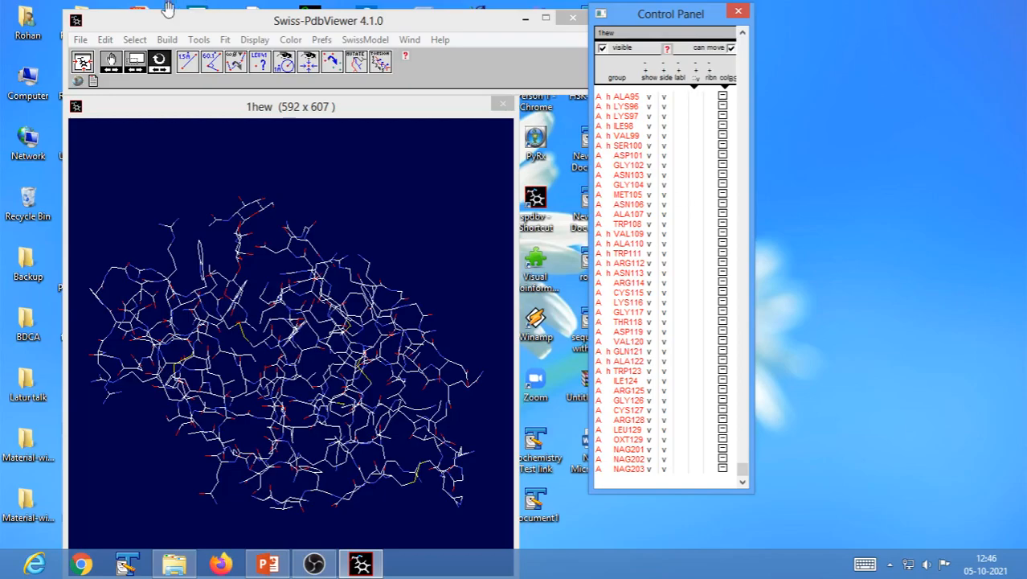
# - Display the hydrogen bonds for the whole 1hew structure
pyautogui.click(254, 41)
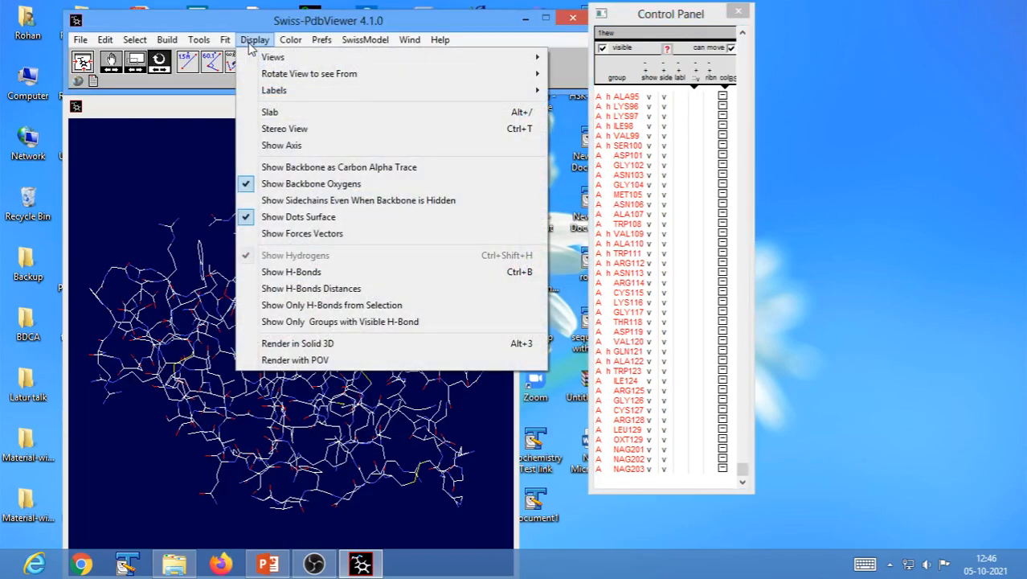
pyautogui.click(291, 273)
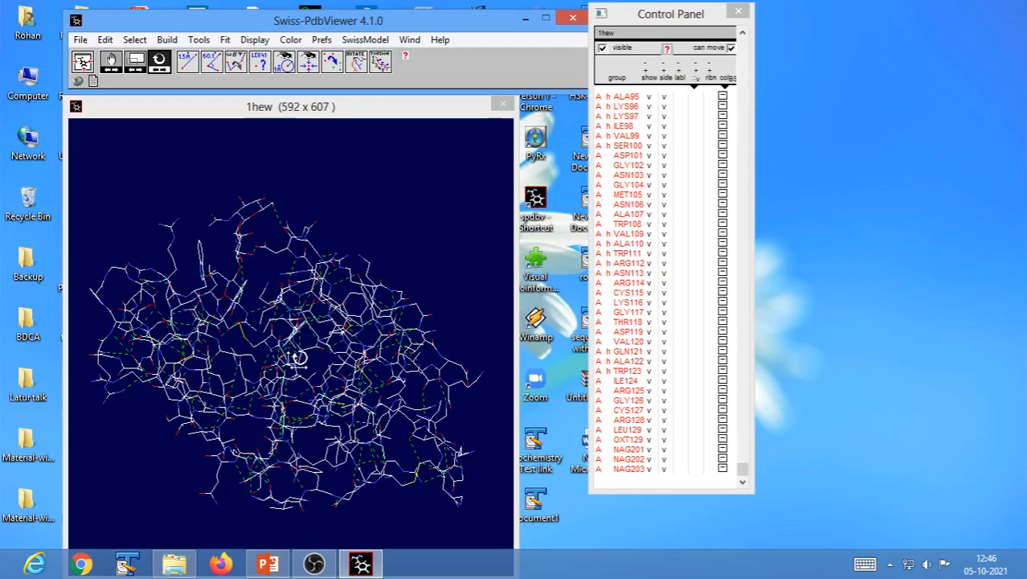
pyautogui.click(254, 39)
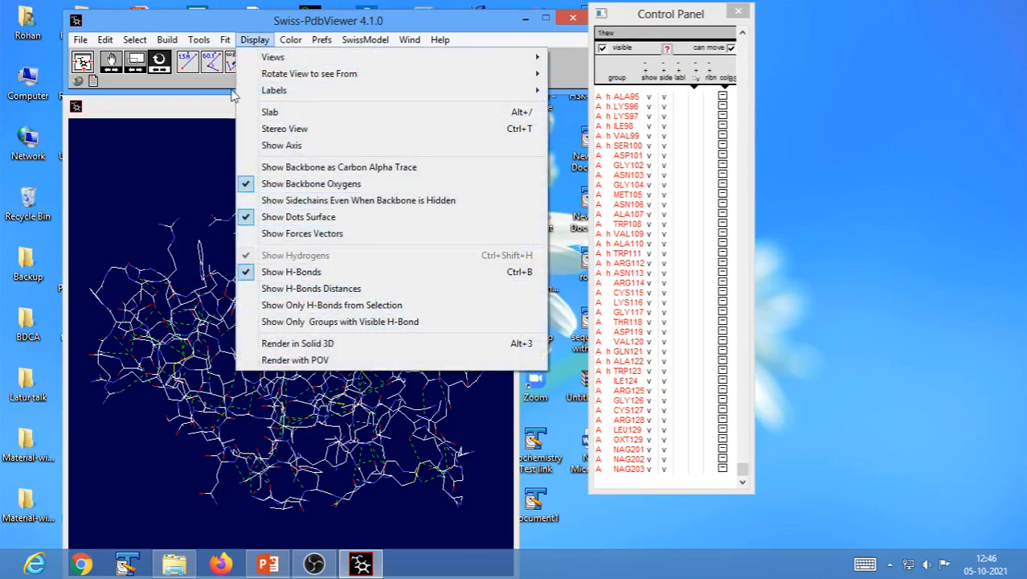
pyautogui.click(254, 44)
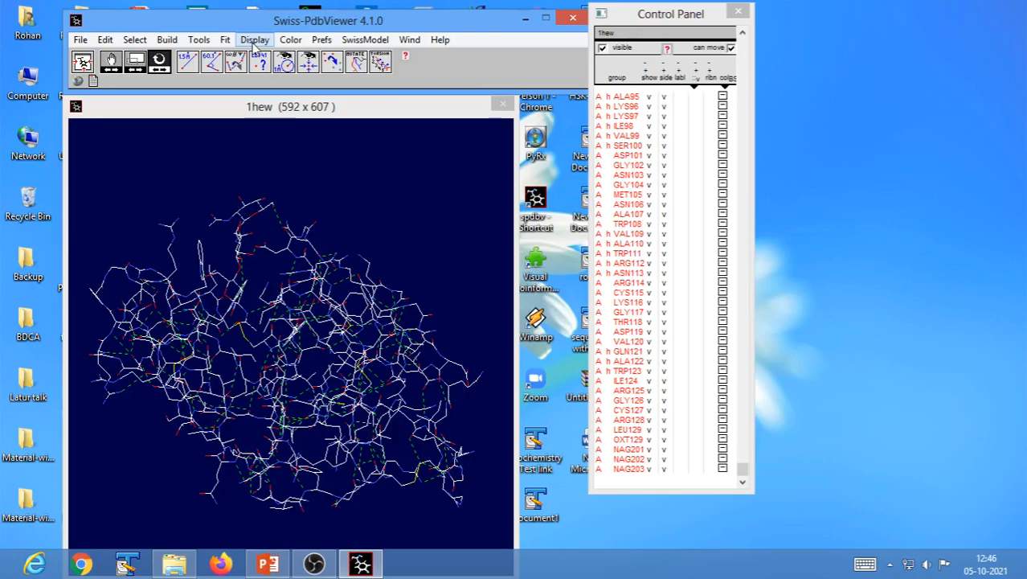
pyautogui.click(200, 42)
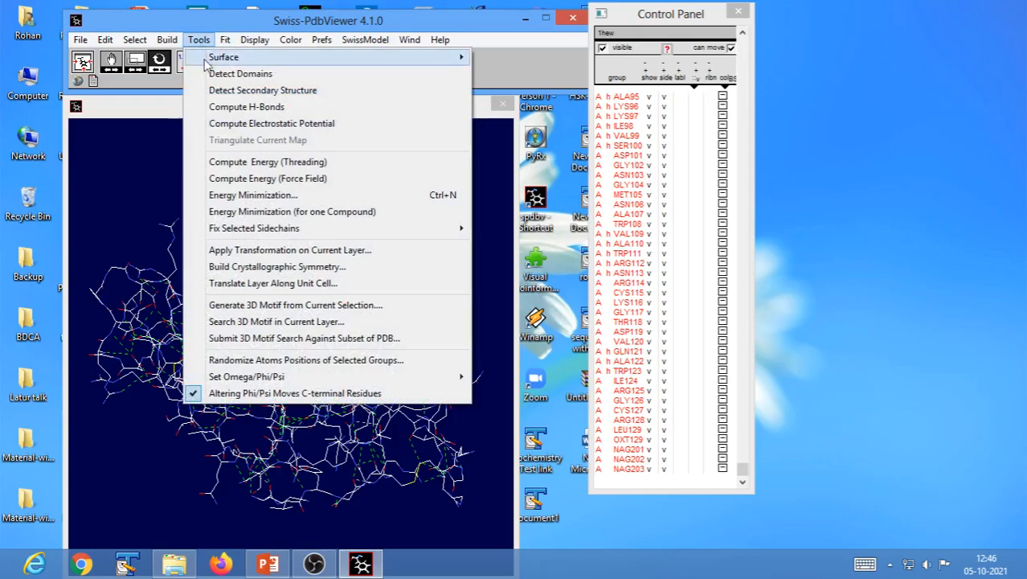
pyautogui.click(105, 466)
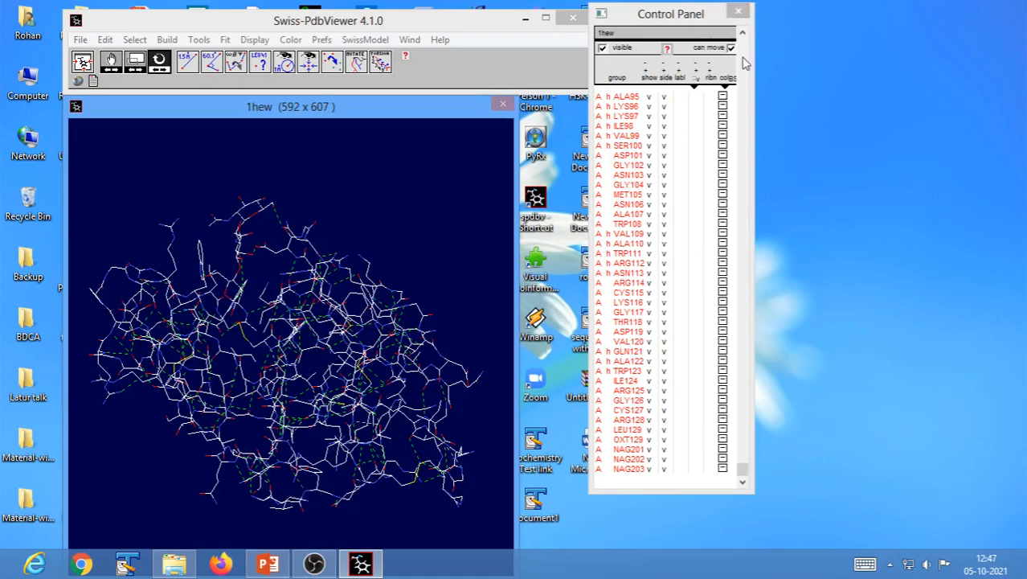
# - Select NAG201 to NAG203 and show only the hydrogen bonds formed by this selection
pyautogui.click(743, 482)
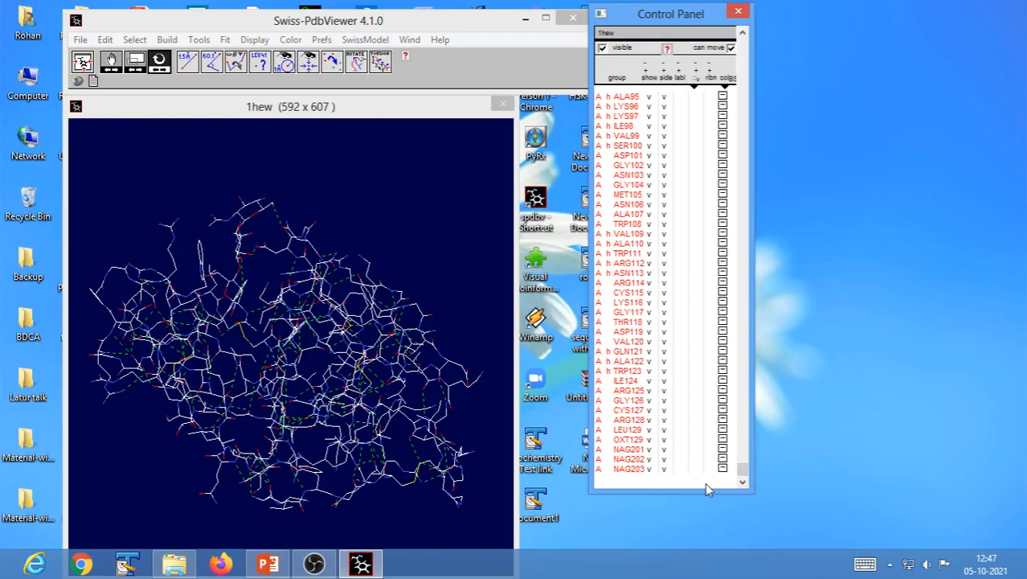
pyautogui.click(628, 451)
pyautogui.moveTo(629, 459); pyautogui.dragTo(630, 477)
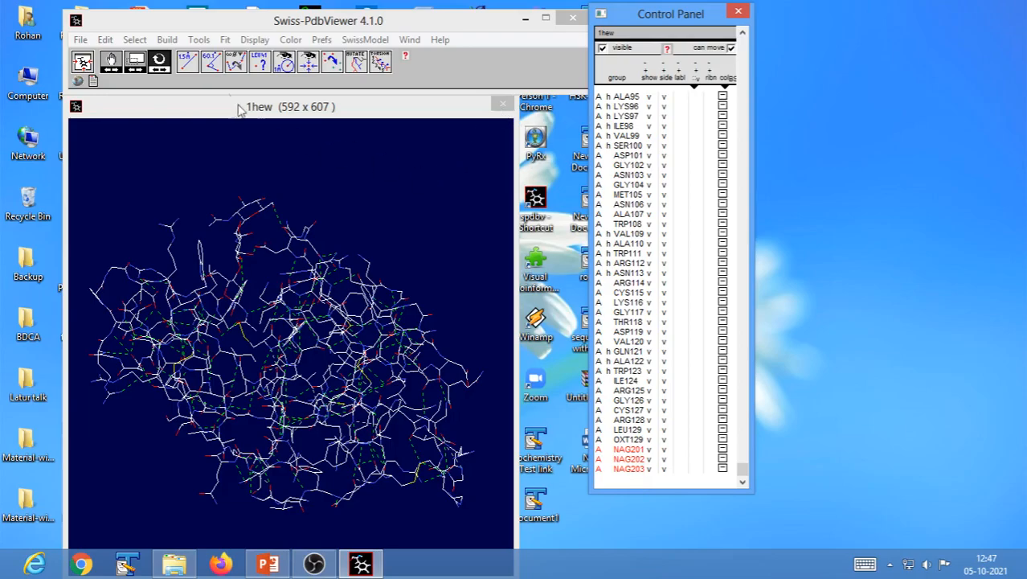
pyautogui.click(254, 40)
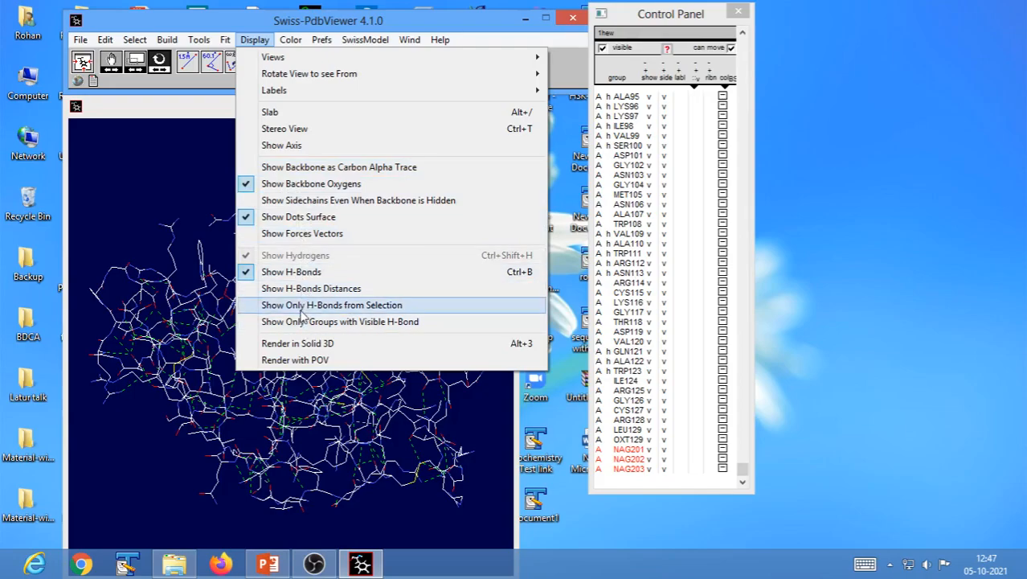
pyautogui.click(301, 309)
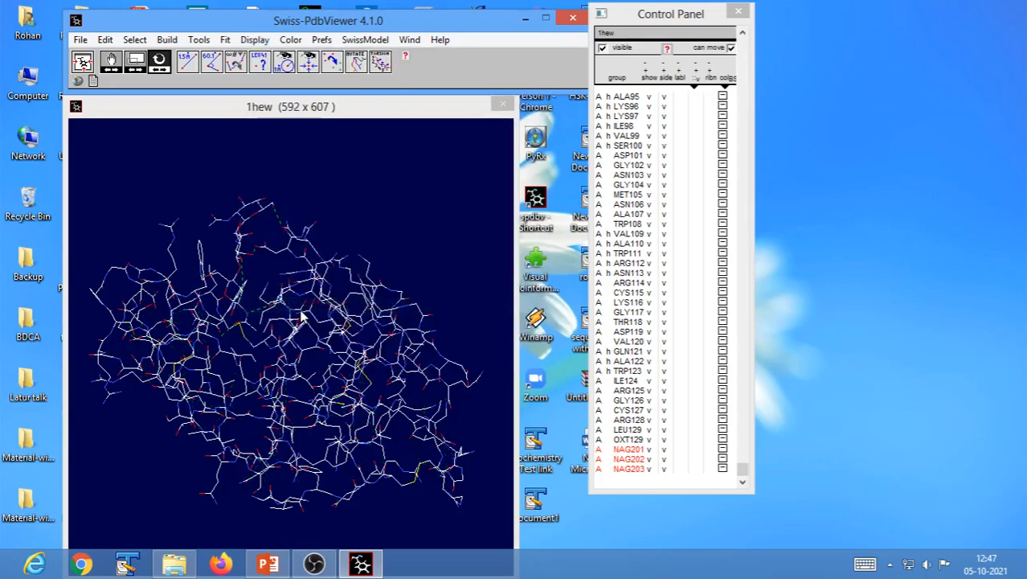
pyautogui.moveTo(286, 321); pyautogui.dragTo(280, 344)
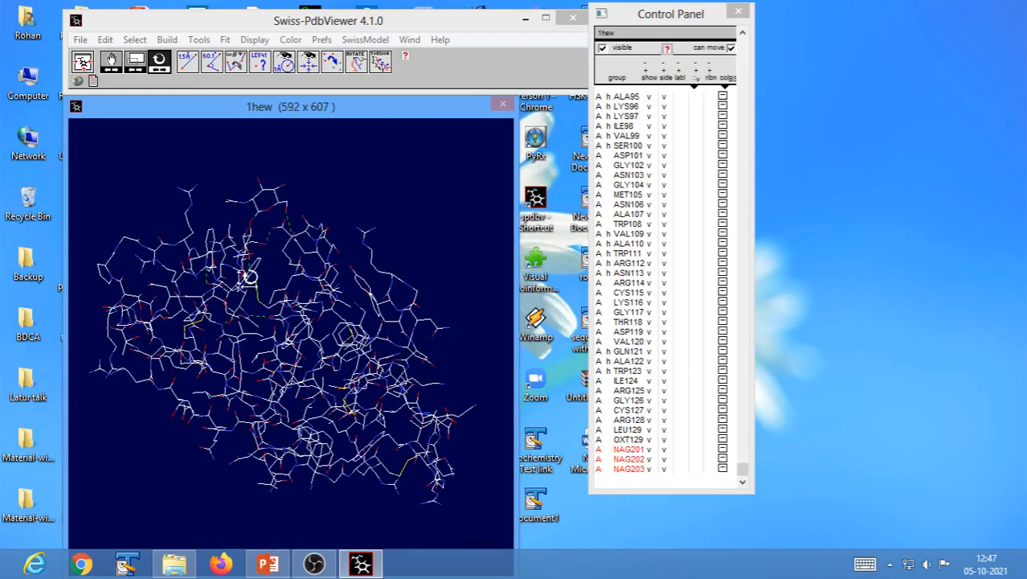
pyautogui.moveTo(270, 278); pyautogui.dragTo(237, 285)
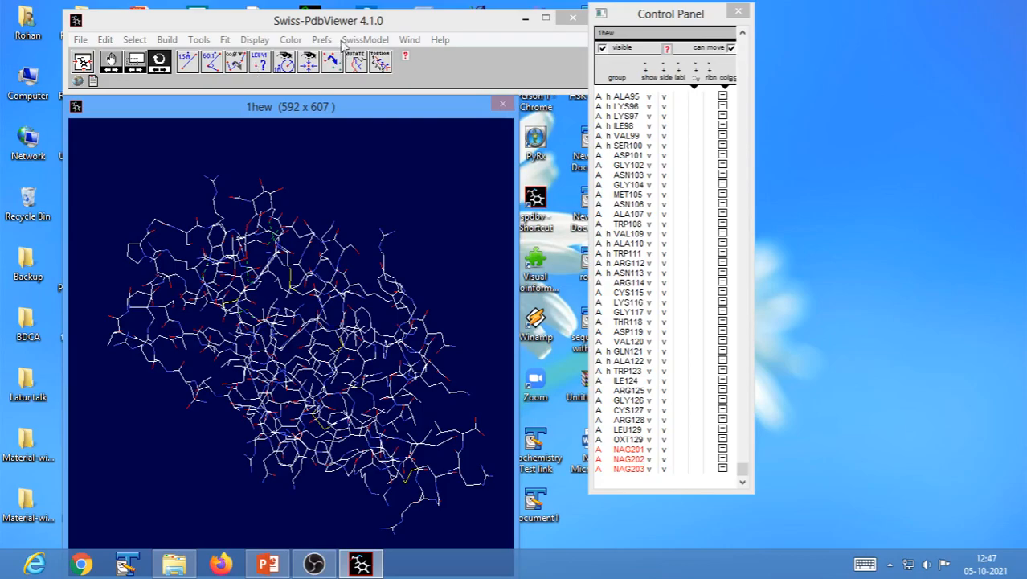
# - Show only the groups with visible hydrogen bonds and centre them in the view
pyautogui.click(255, 40)
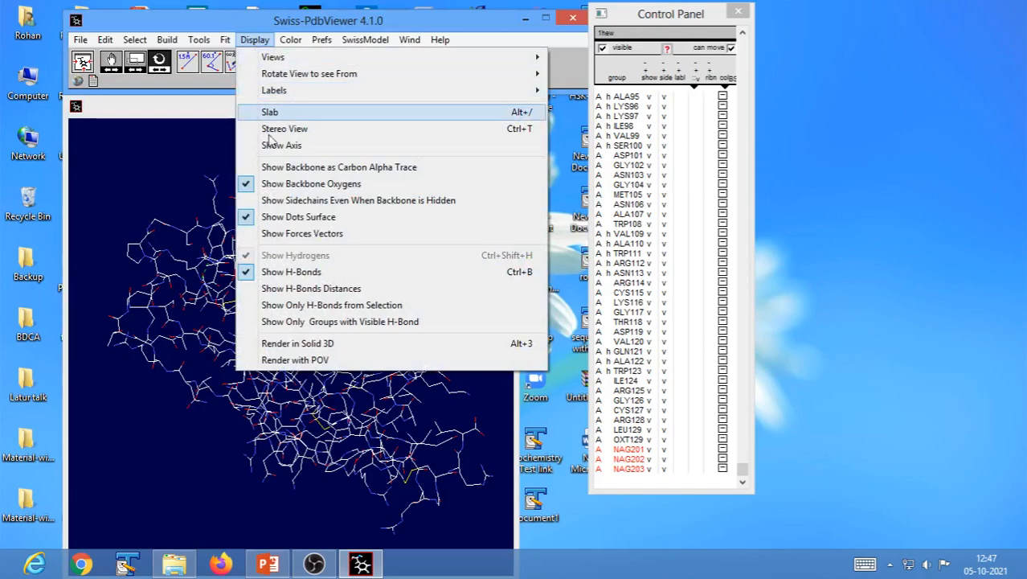
pyautogui.click(304, 323)
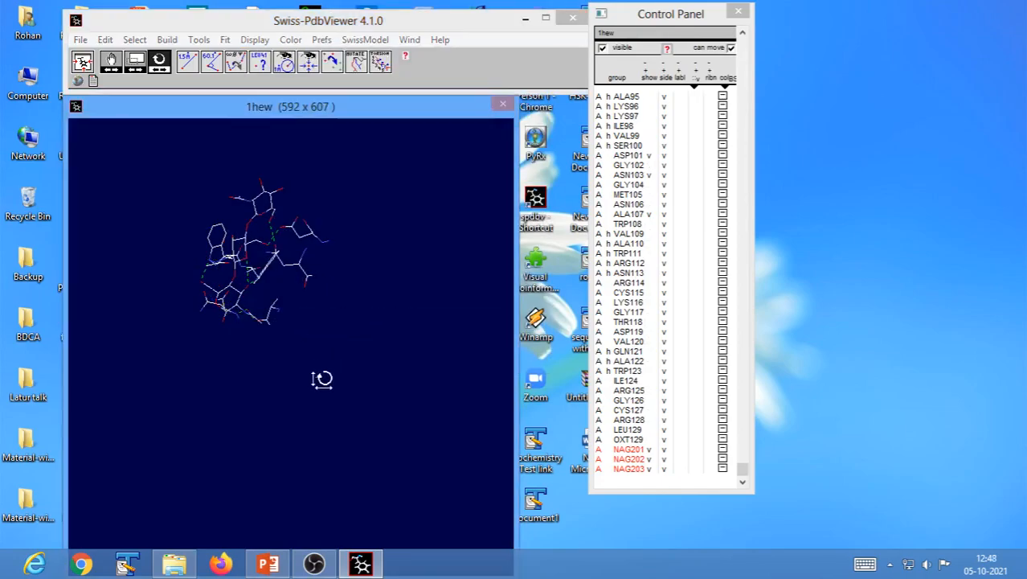
pyautogui.moveTo(323, 379); pyautogui.dragTo(248, 355)
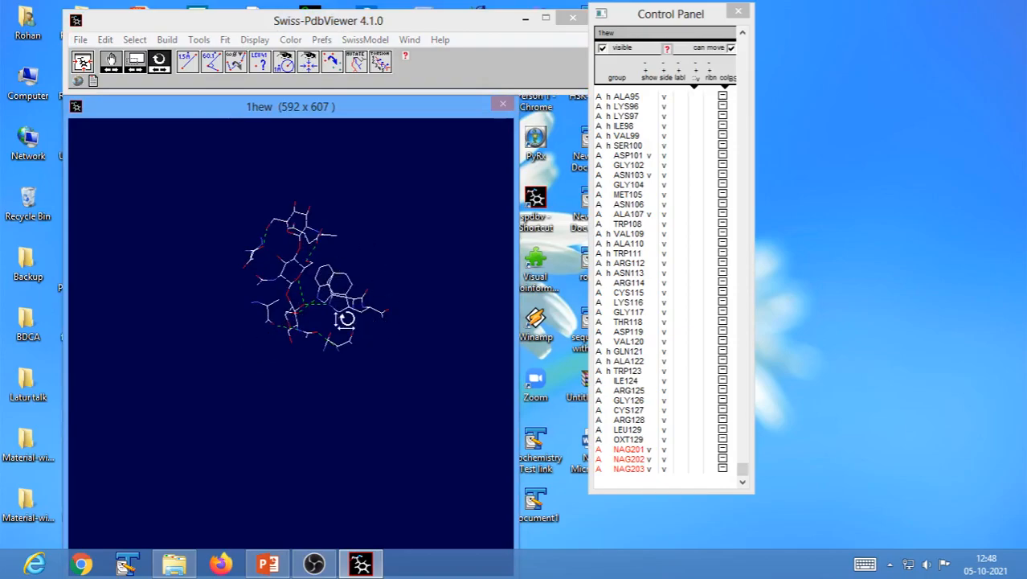
pyautogui.moveTo(309, 331); pyautogui.dragTo(351, 364)
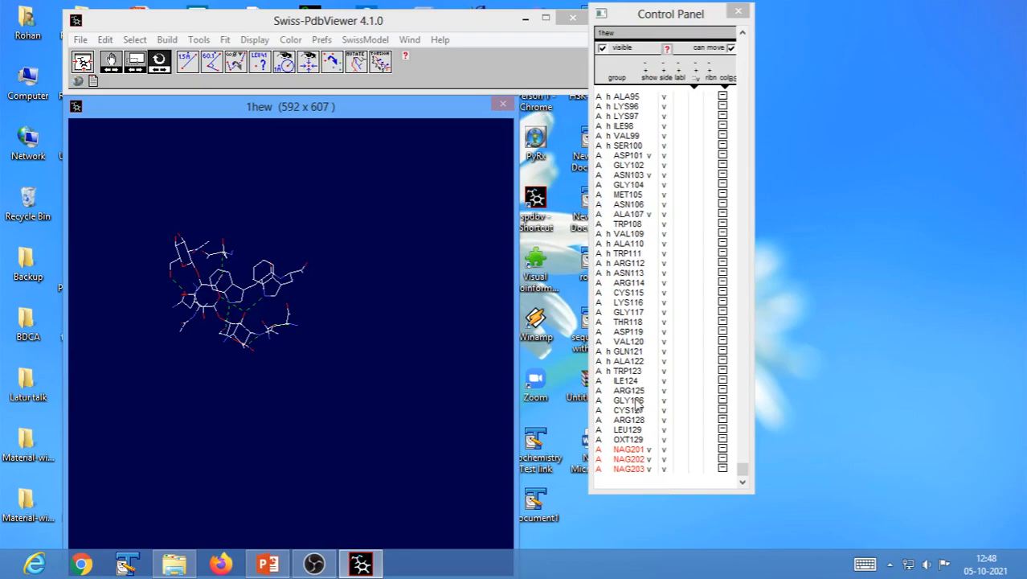
pyautogui.click(255, 40)
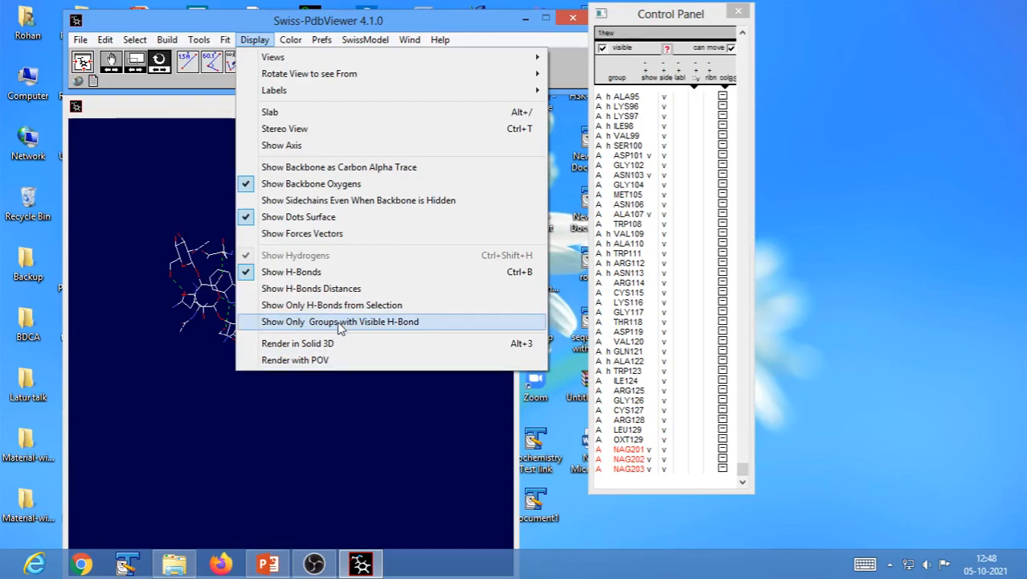
pyautogui.click(375, 442)
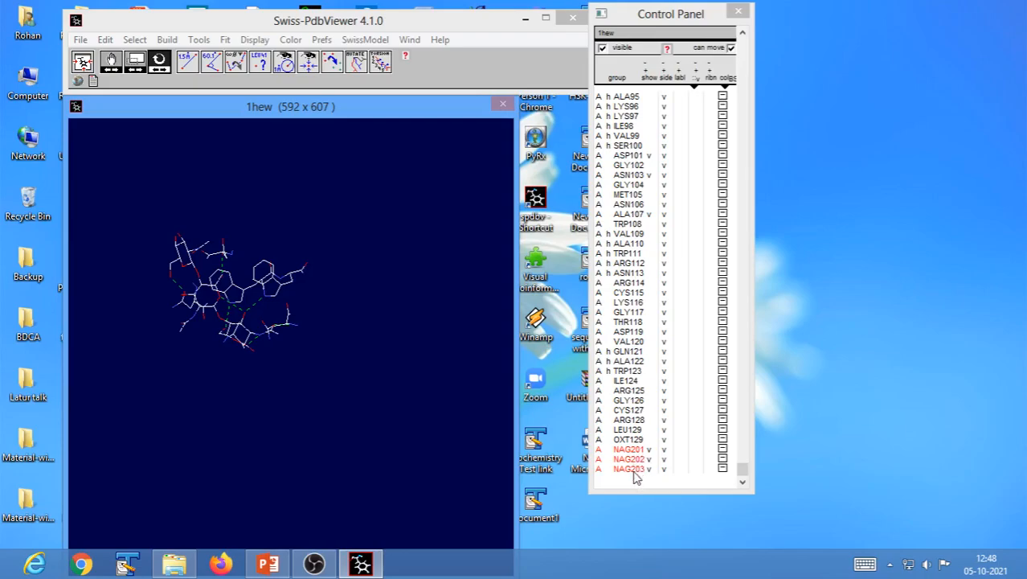
pyautogui.click(83, 63)
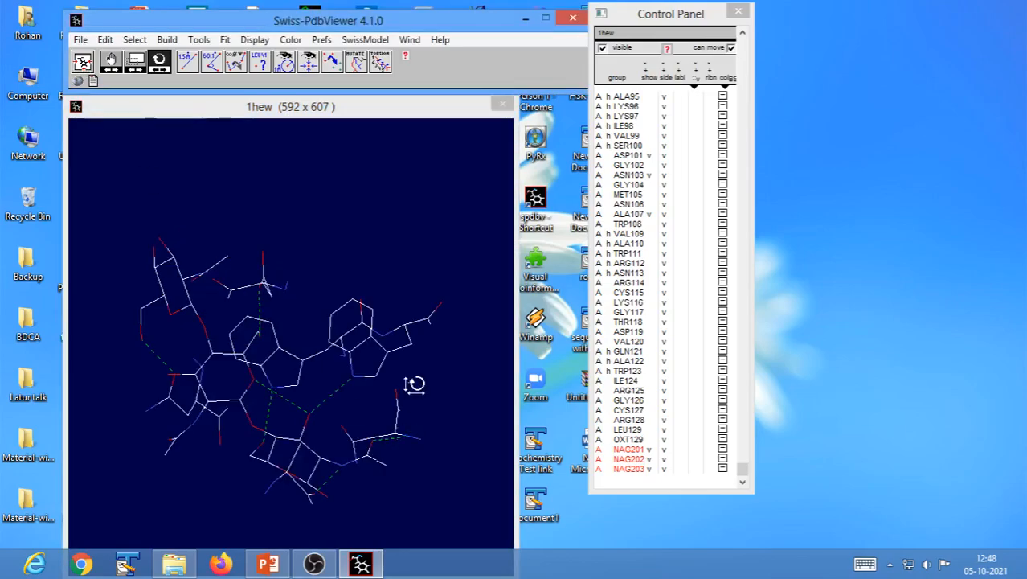
pyautogui.moveTo(414, 382)
pyautogui.mouseDown()
pyautogui.moveTo(384, 397)
pyautogui.moveTo(382, 374)
pyautogui.moveTo(408, 381)
pyautogui.moveTo(398, 389)
pyautogui.mouseUp()
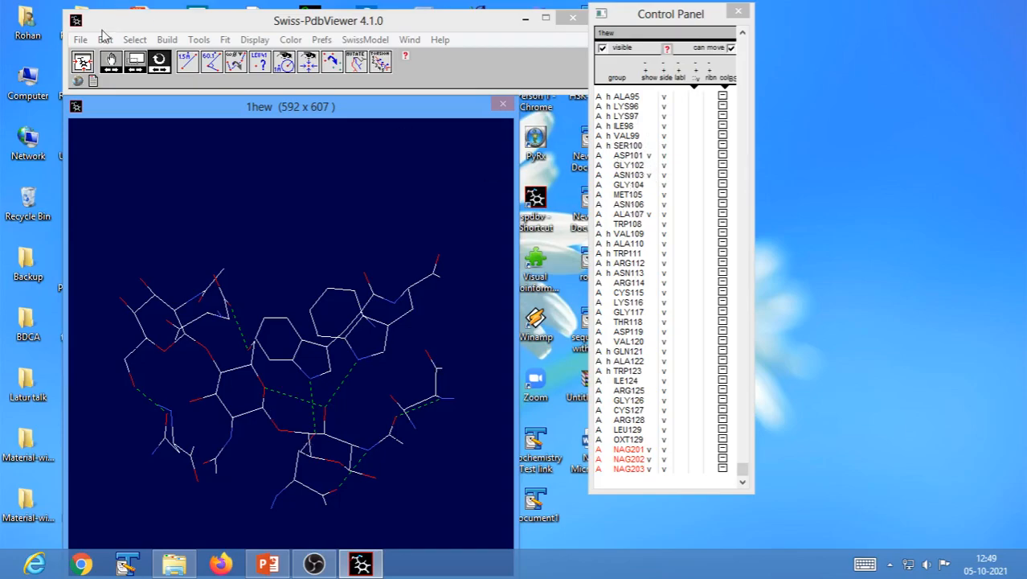
# - Select the visible groups, and invert the selection to pick all the hidden residues instead
pyautogui.click(134, 40)
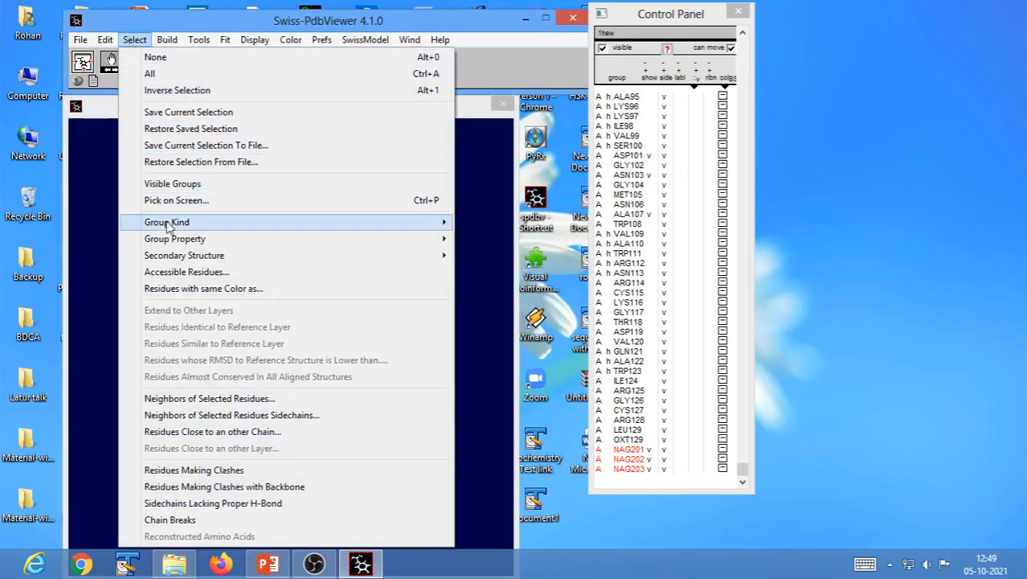
pyautogui.click(172, 183)
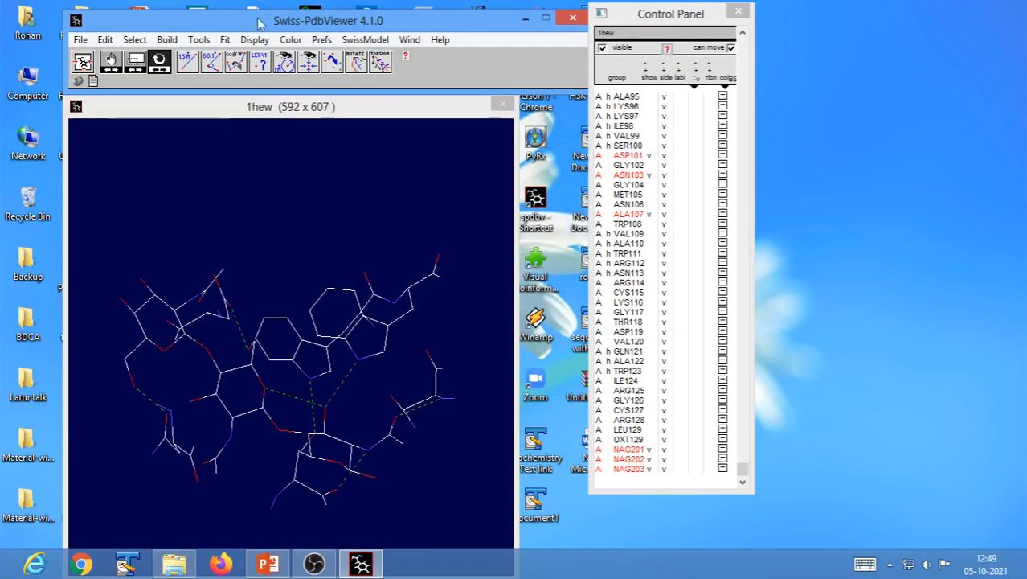
pyautogui.click(135, 42)
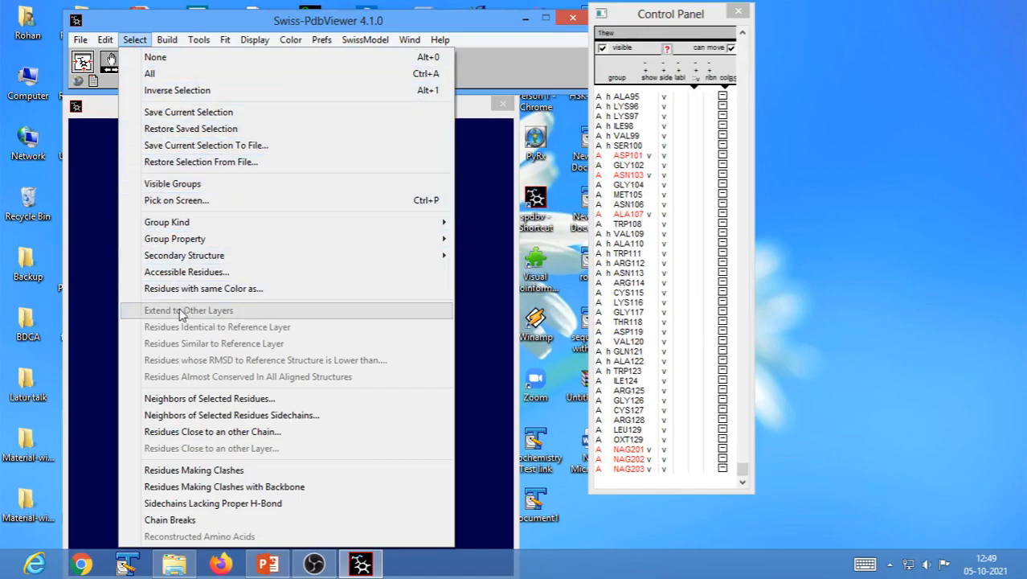
pyautogui.click(180, 90)
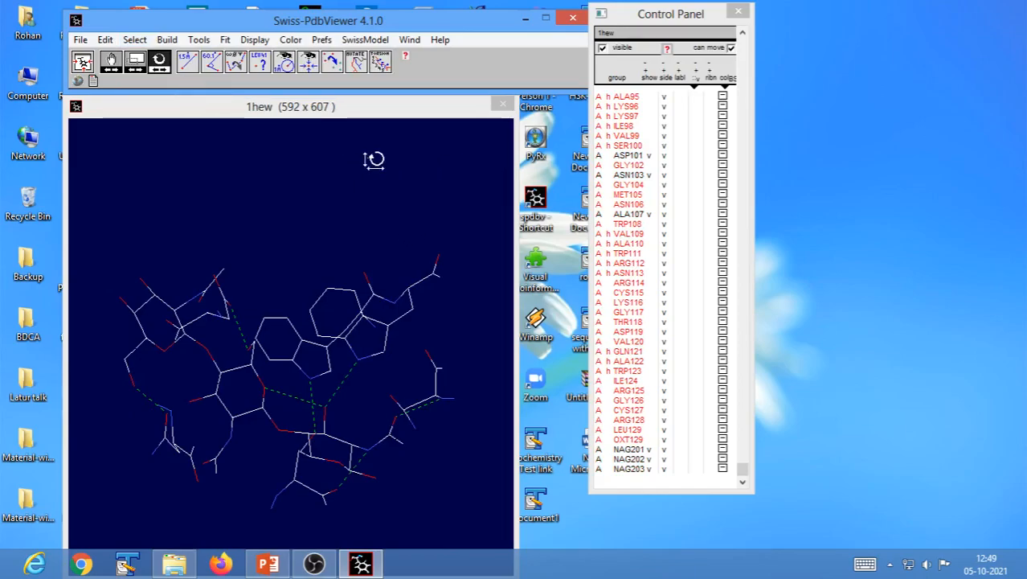
# - Display the selected residues as ribbons, fit the structure in the view and inspect the NAG binding site from several angles
pyautogui.click(712, 84)
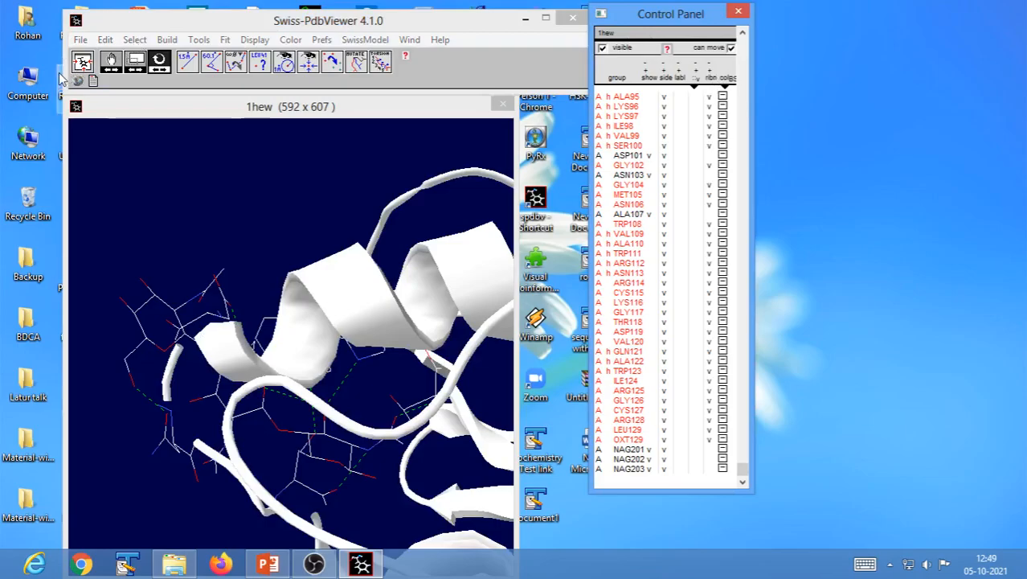
pyautogui.click(82, 65)
pyautogui.moveTo(233, 398); pyautogui.dragTo(341, 434)
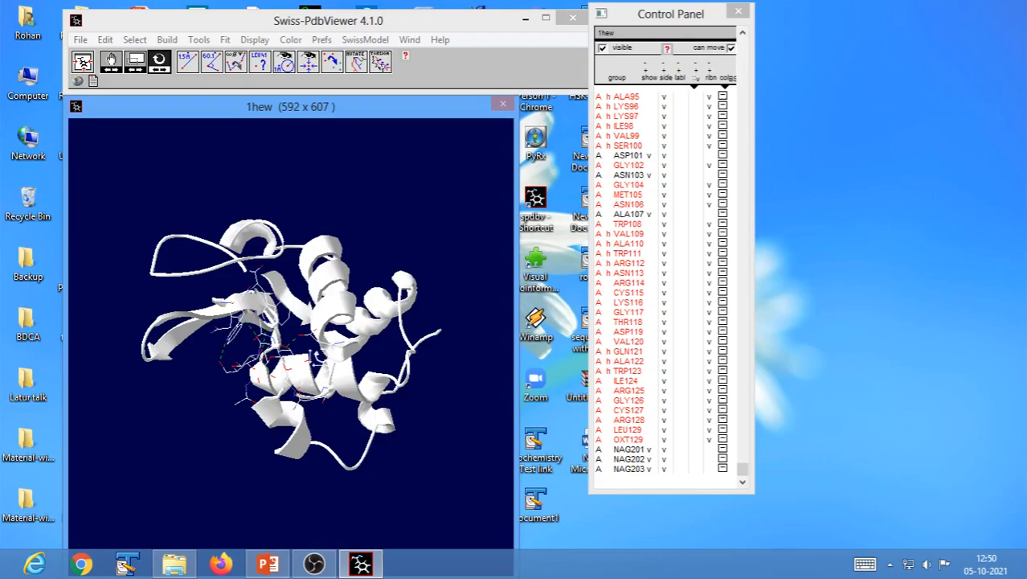
pyautogui.click(135, 41)
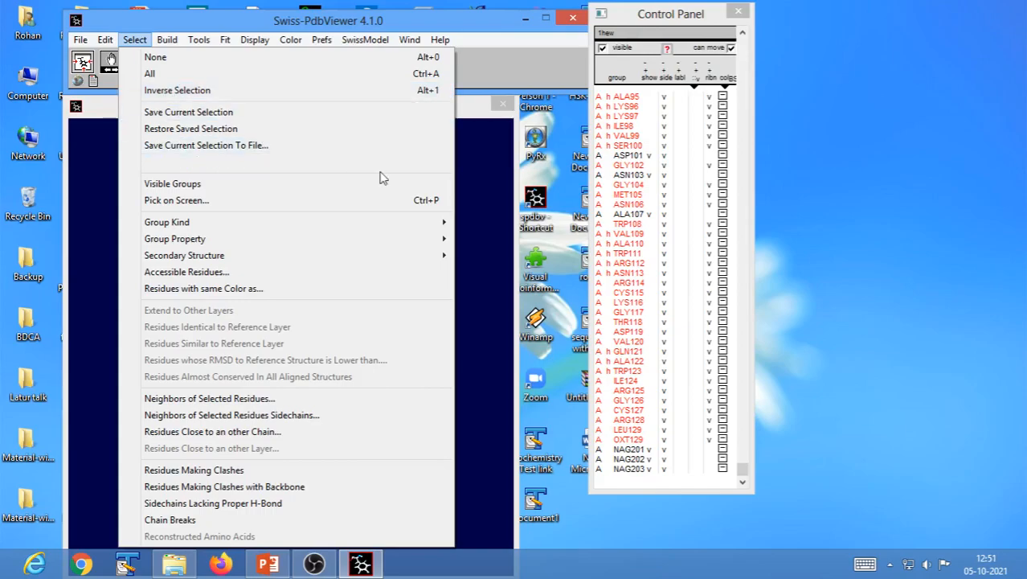
pyautogui.click(480, 216)
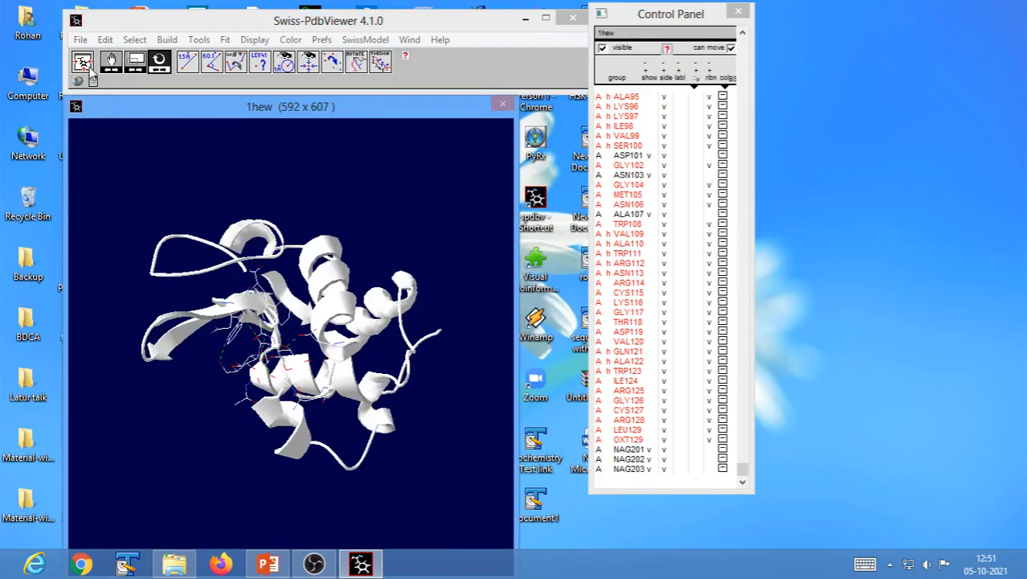
pyautogui.moveTo(390, 239); pyautogui.dragTo(254, 252)
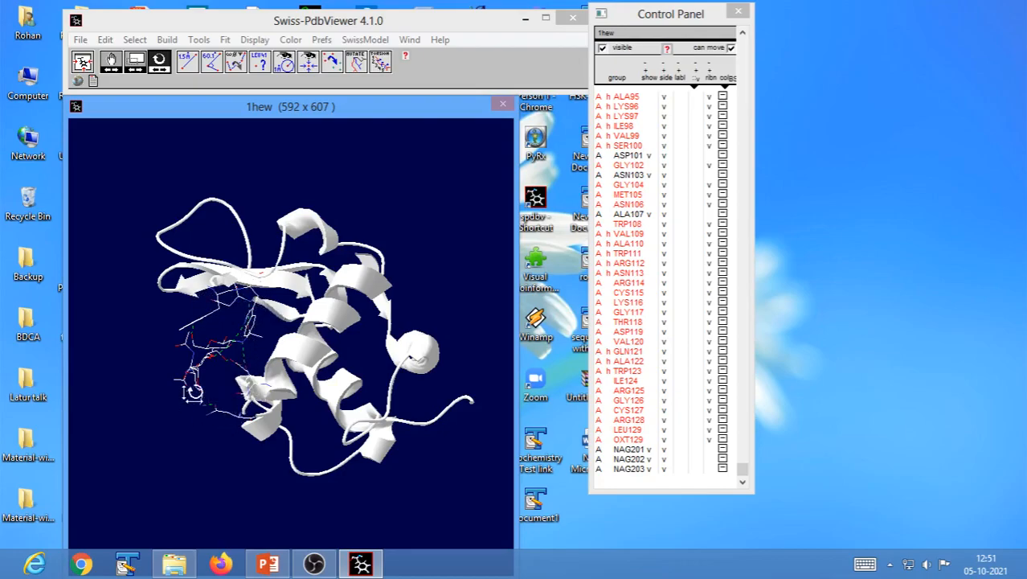
pyautogui.moveTo(168, 449); pyautogui.dragTo(343, 465)
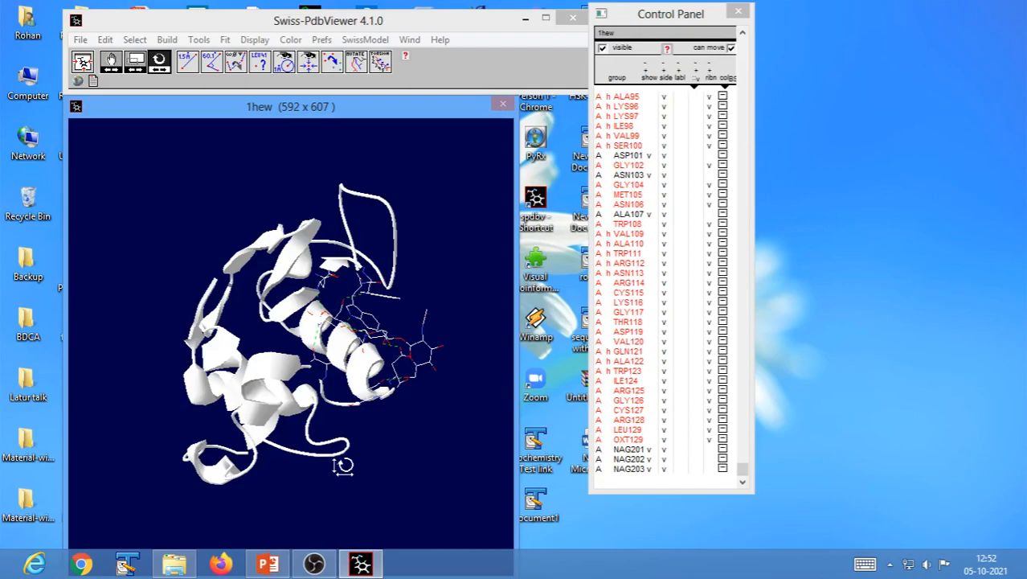
pyautogui.click(316, 565)
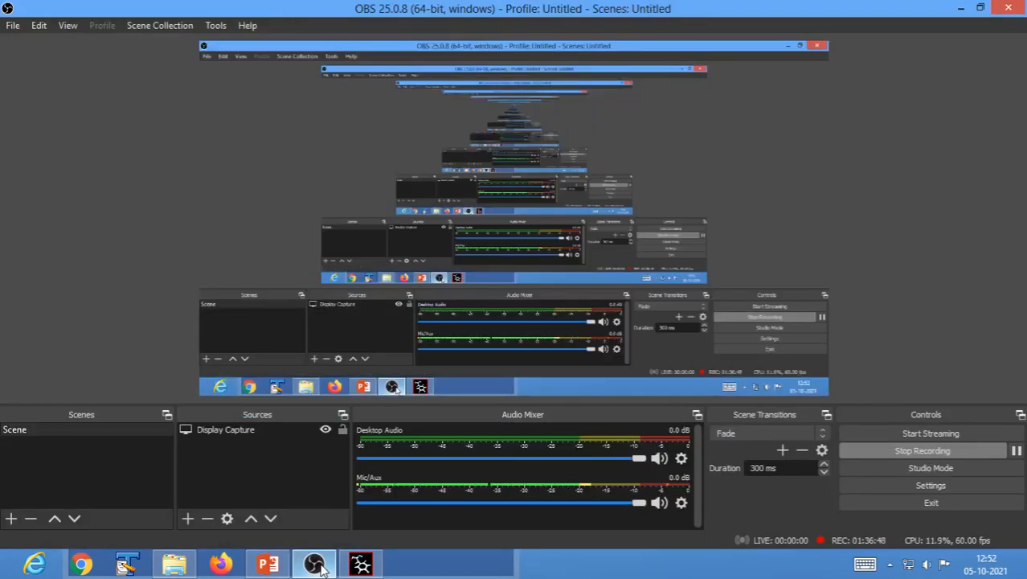